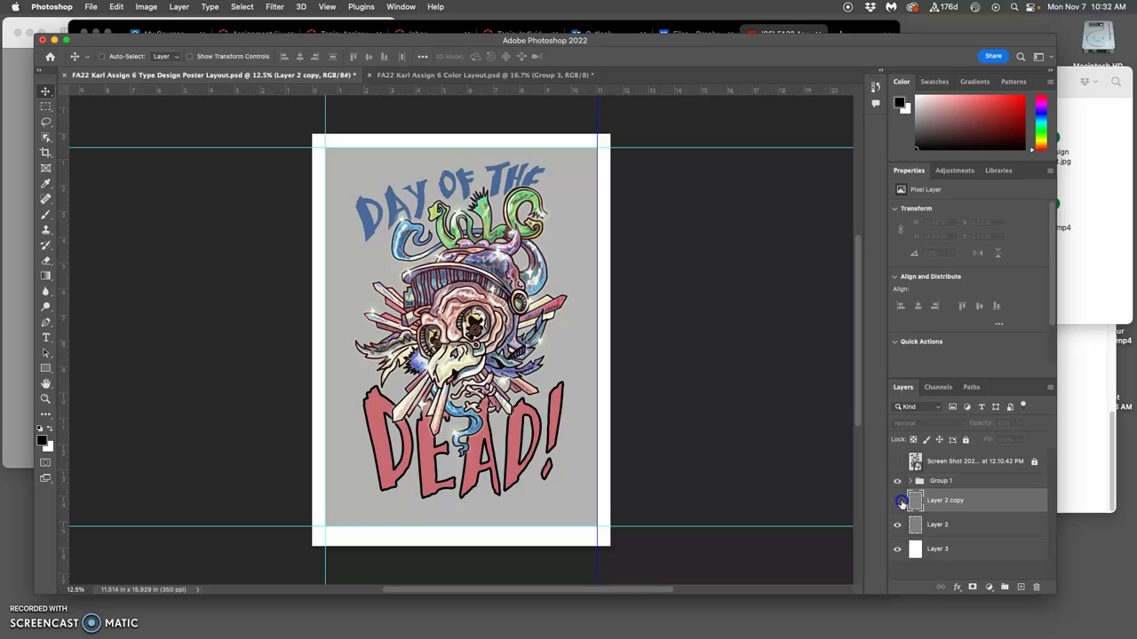
Step: Keep Layer 2 copy in Normal blend mode and raise its opacity from 40% to 100%
{"action": "left_click", "coordinate": [897, 502]}
{"action": "left_click", "coordinate": [899, 502]}
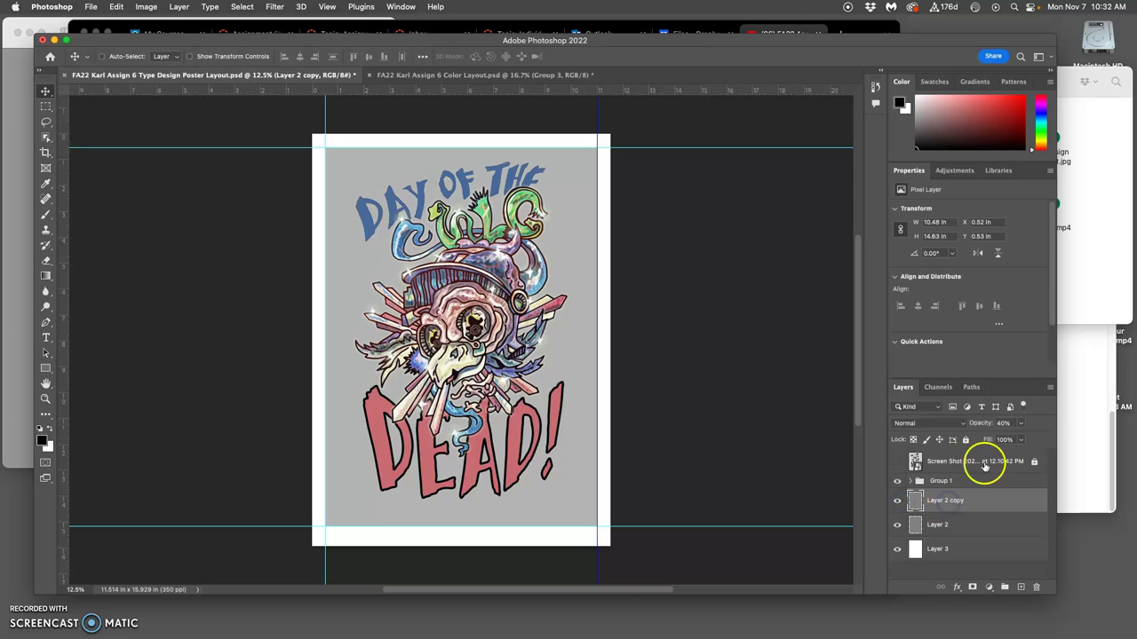
{"action": "left_click", "coordinate": [946, 423]}
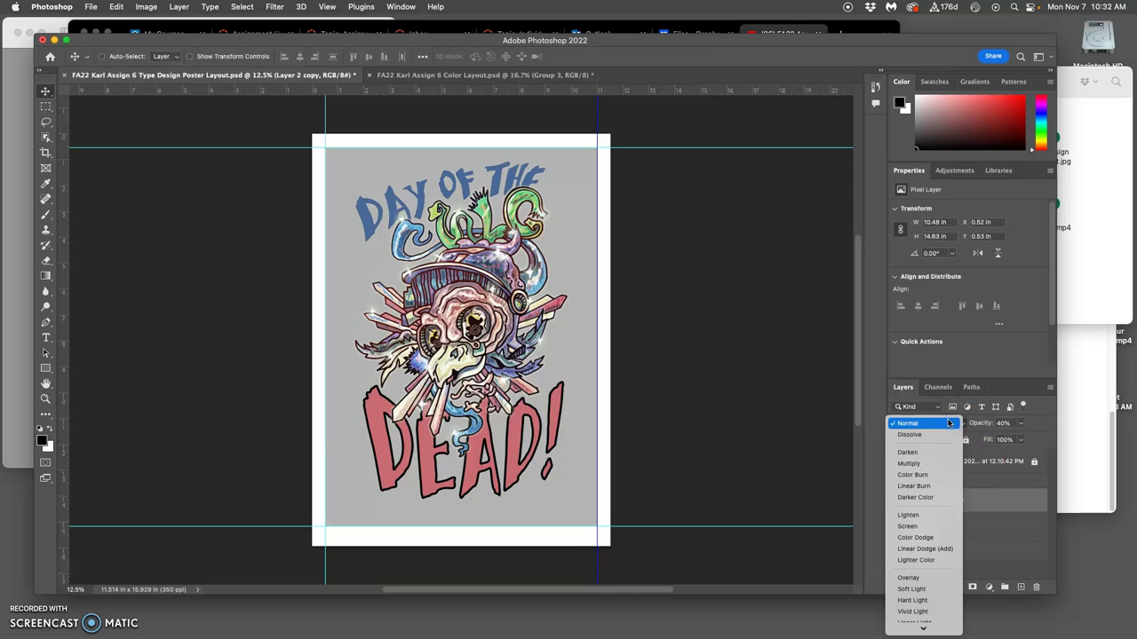
{"action": "left_click", "coordinate": [949, 423]}
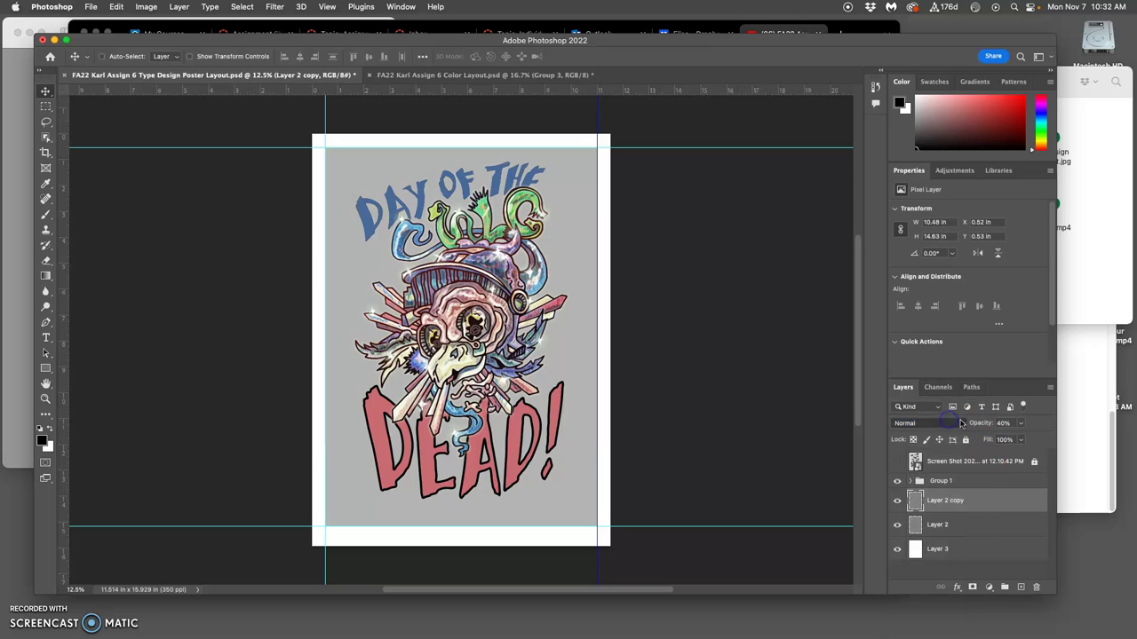
{"action": "left_click", "coordinate": [1020, 423]}
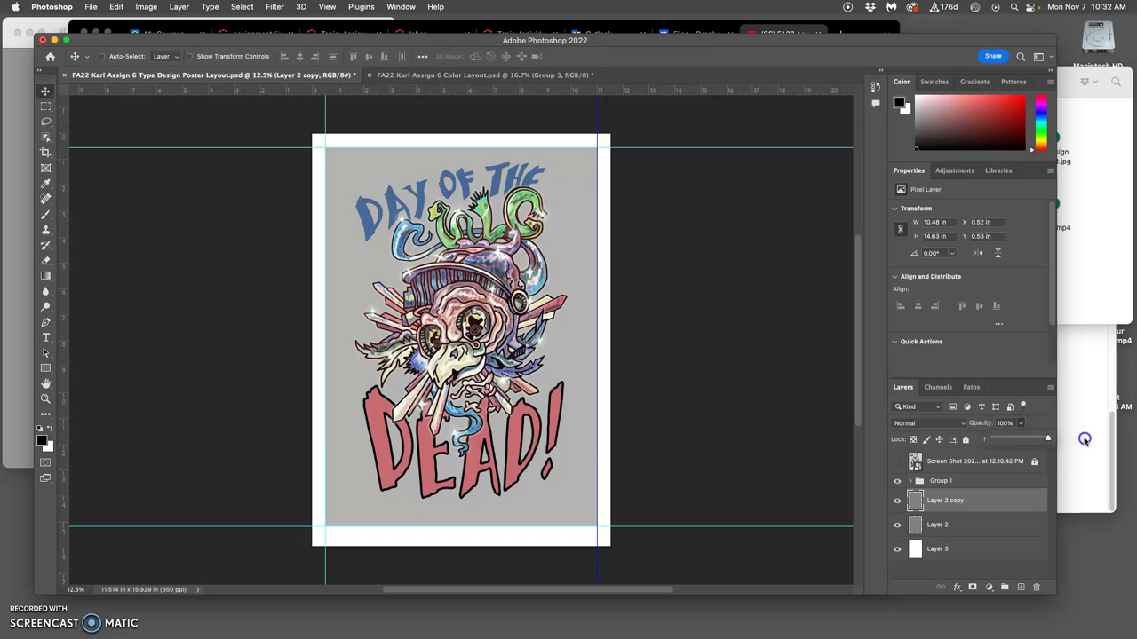
{"action": "left_click_drag", "start_coordinate": [1085, 439], "coordinate": [1072, 447]}
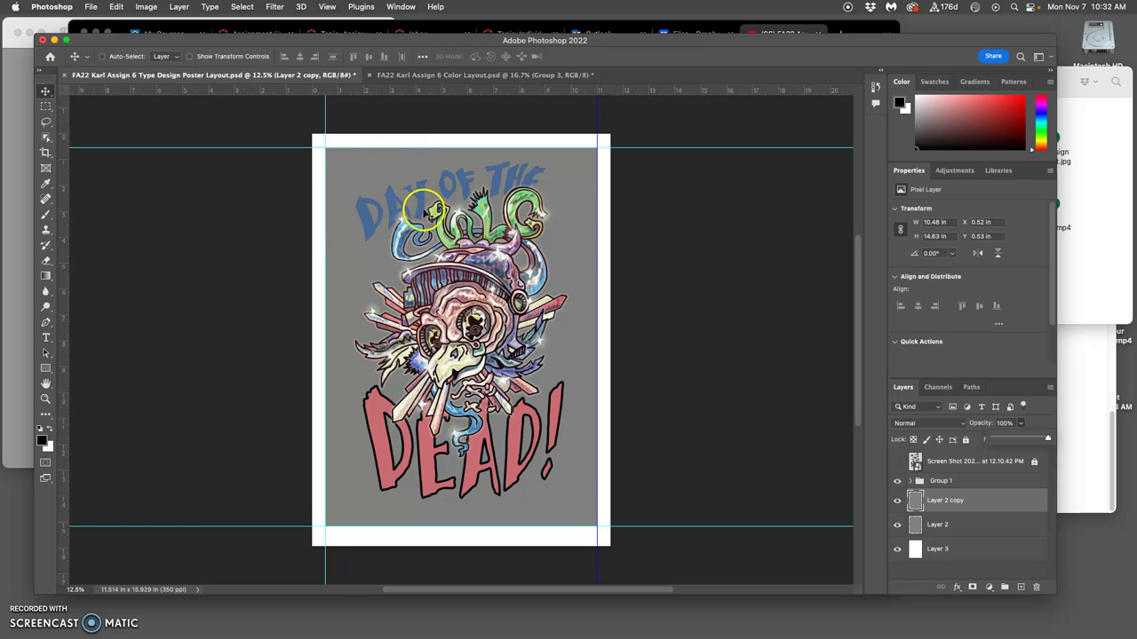
Step: Give Layer 2 copy a Color Overlay in pale aqua (b1ebdf)
{"action": "double_click", "coordinate": [989, 500]}
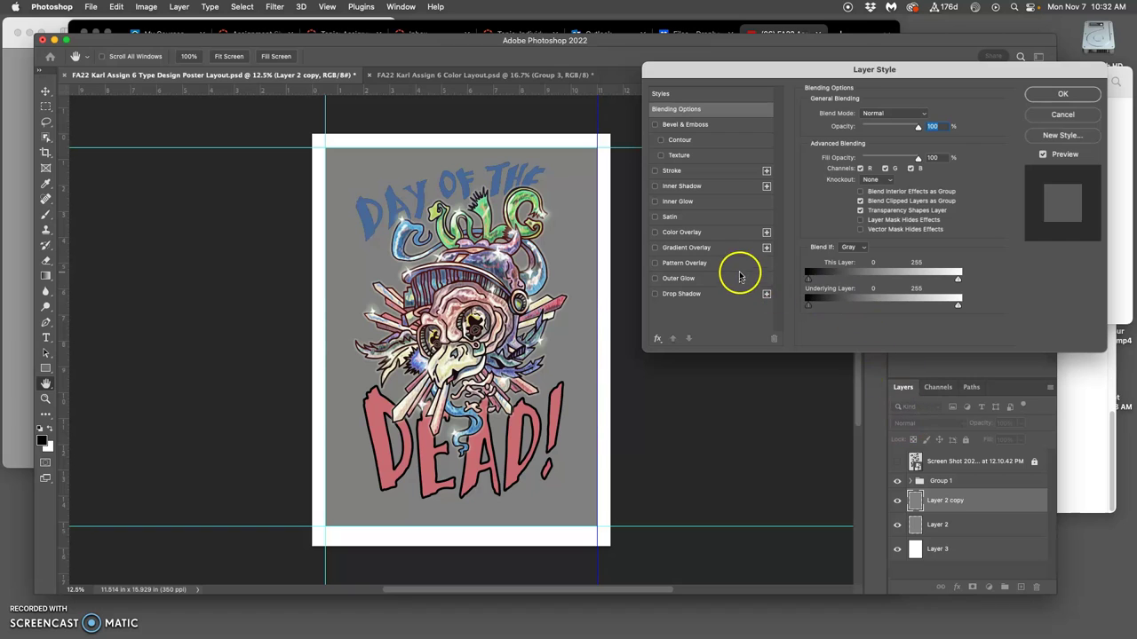
{"action": "left_click", "coordinate": [655, 232]}
{"action": "left_click", "coordinate": [697, 234]}
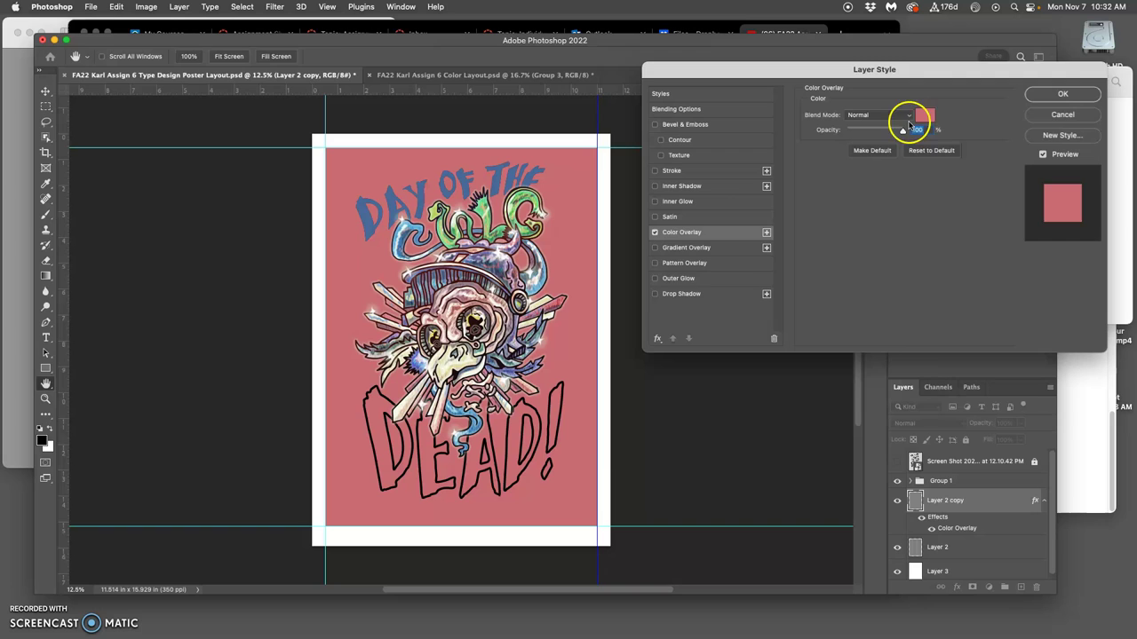
{"action": "left_click", "coordinate": [925, 114]}
{"action": "left_click_drag", "start_coordinate": [784, 284], "coordinate": [782, 345]}
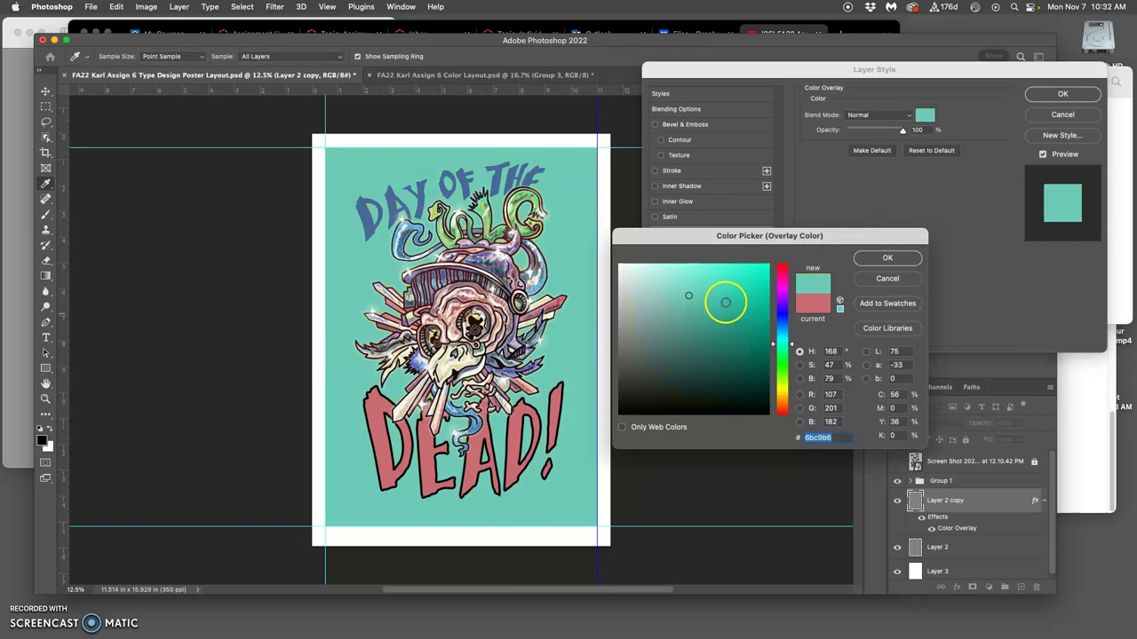
{"action": "mouse_move", "coordinate": [726, 303]}
{"action": "left_mouse_down"}
{"action": "mouse_move", "coordinate": [703, 277]}
{"action": "mouse_move", "coordinate": [654, 275]}
{"action": "left_mouse_up"}
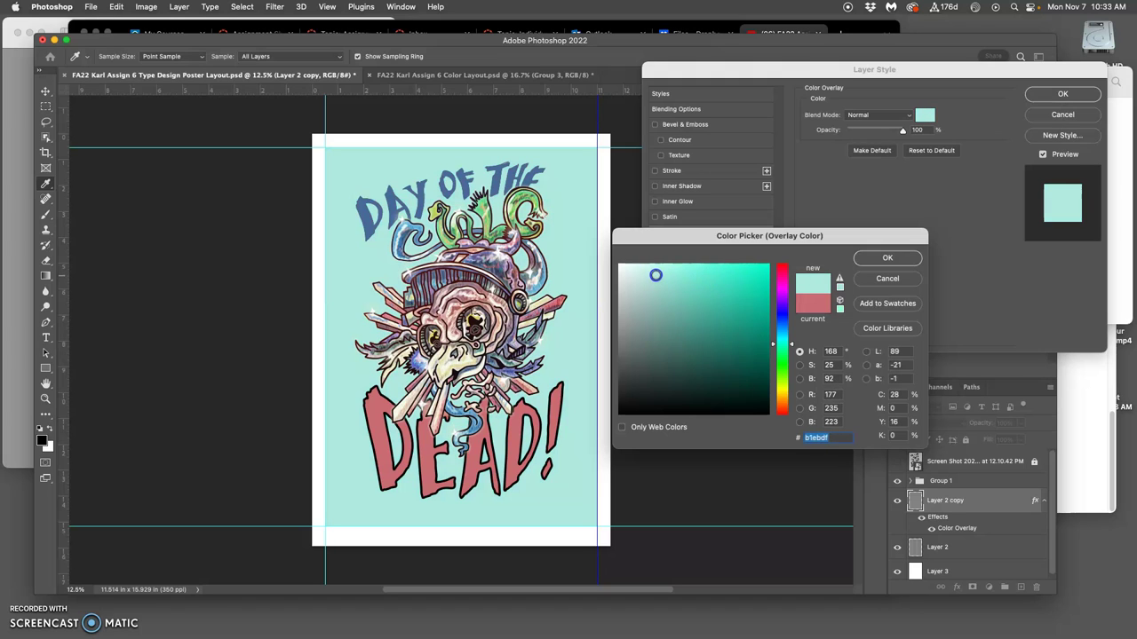
{"action": "left_click", "coordinate": [888, 258]}
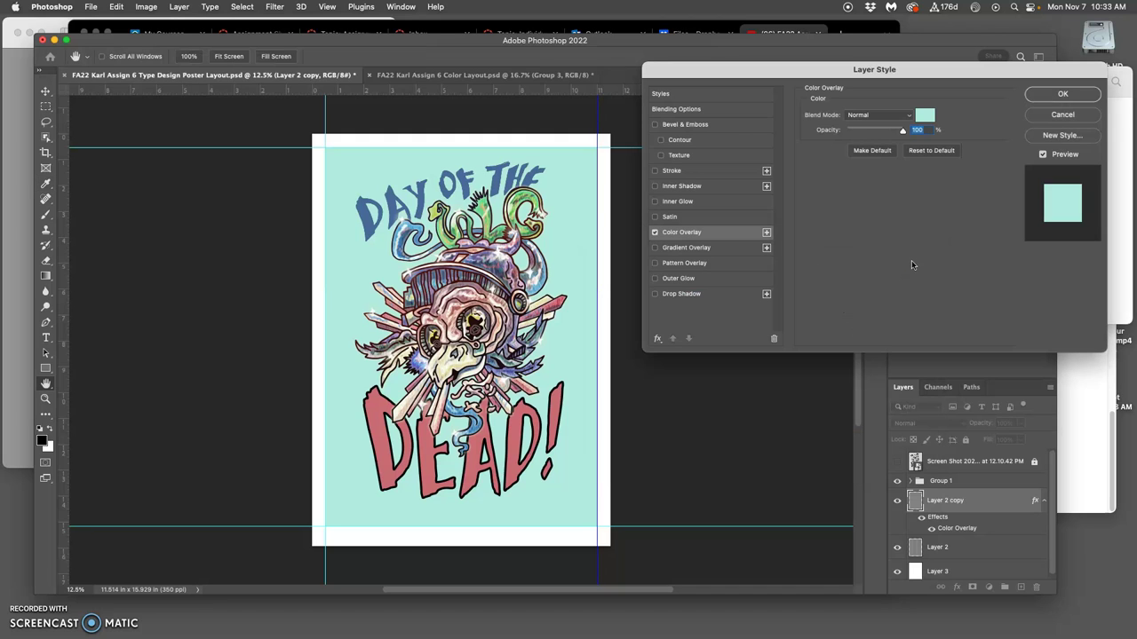
{"action": "left_click", "coordinate": [862, 243]}
Step: Add an Inner Glow, leave Satin off, and set the colour overlay opacity to 50%
{"action": "left_click", "coordinate": [656, 217]}
{"action": "left_click", "coordinate": [656, 217]}
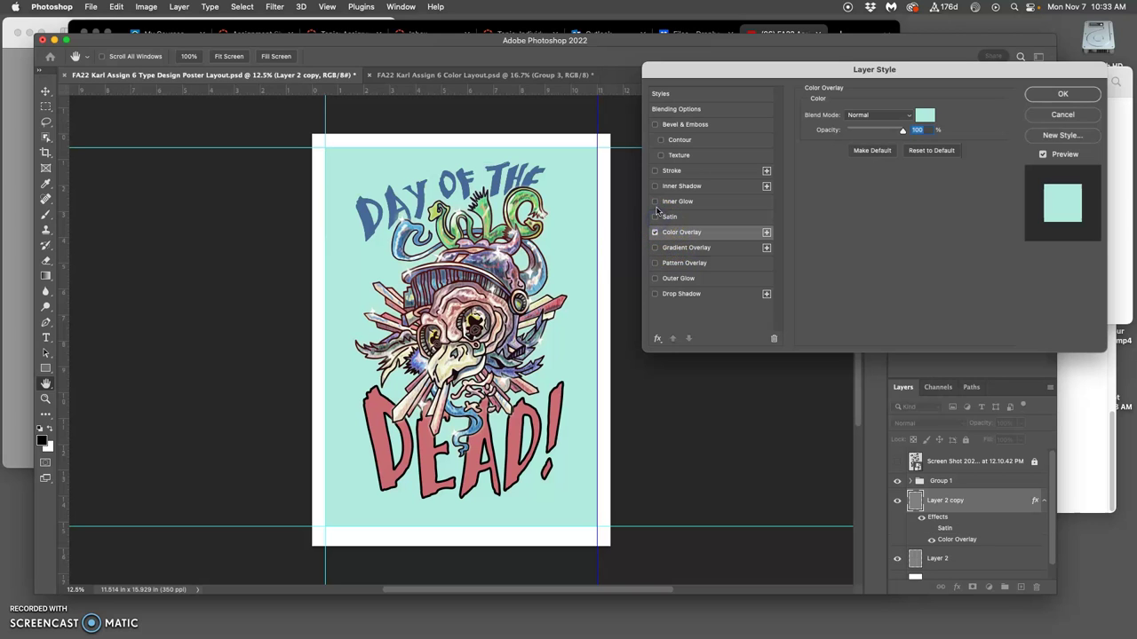
{"action": "left_click", "coordinate": [655, 202]}
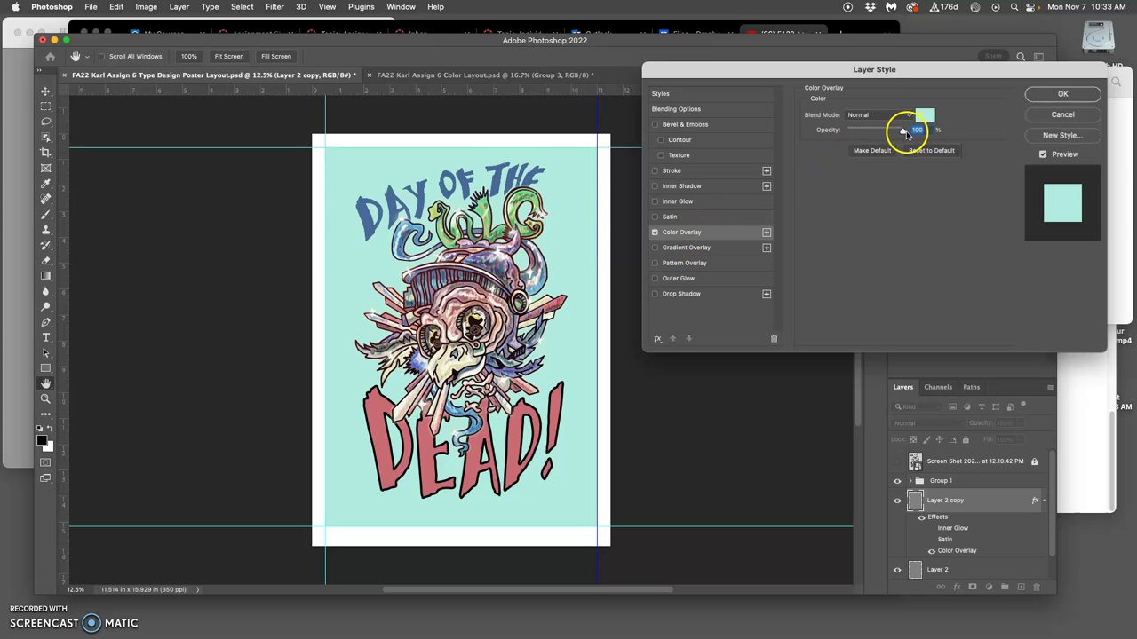
{"action": "left_click_drag", "start_coordinate": [903, 131], "coordinate": [893, 132]}
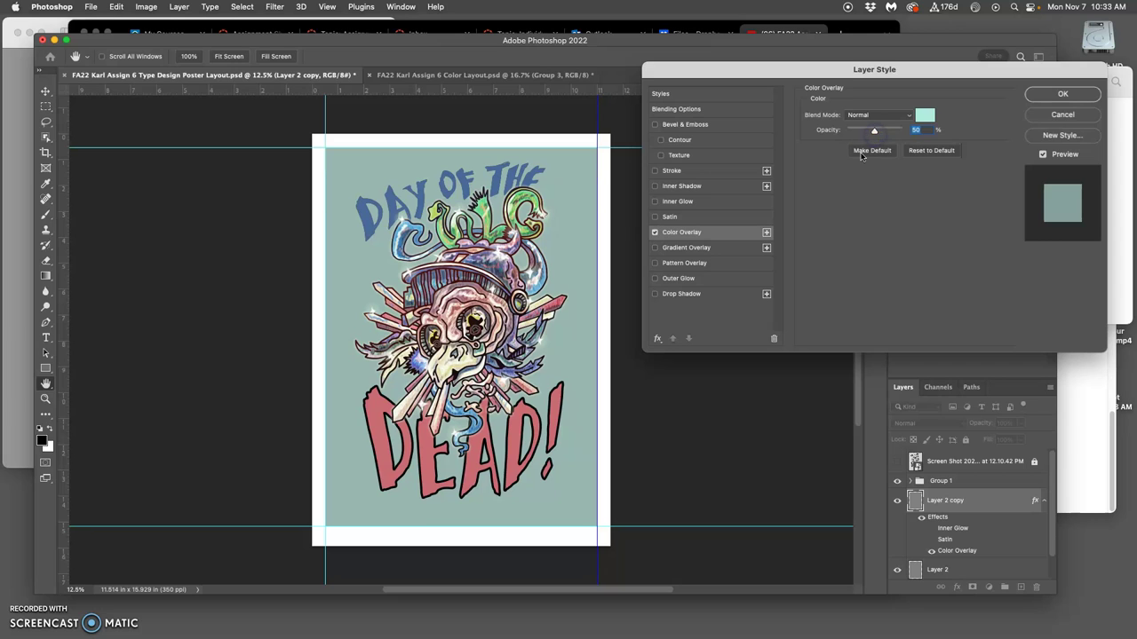
Step: Enable a Gradient Overlay and browse the gradient presets, expanding the Cloud folder
{"action": "left_click", "coordinate": [655, 248]}
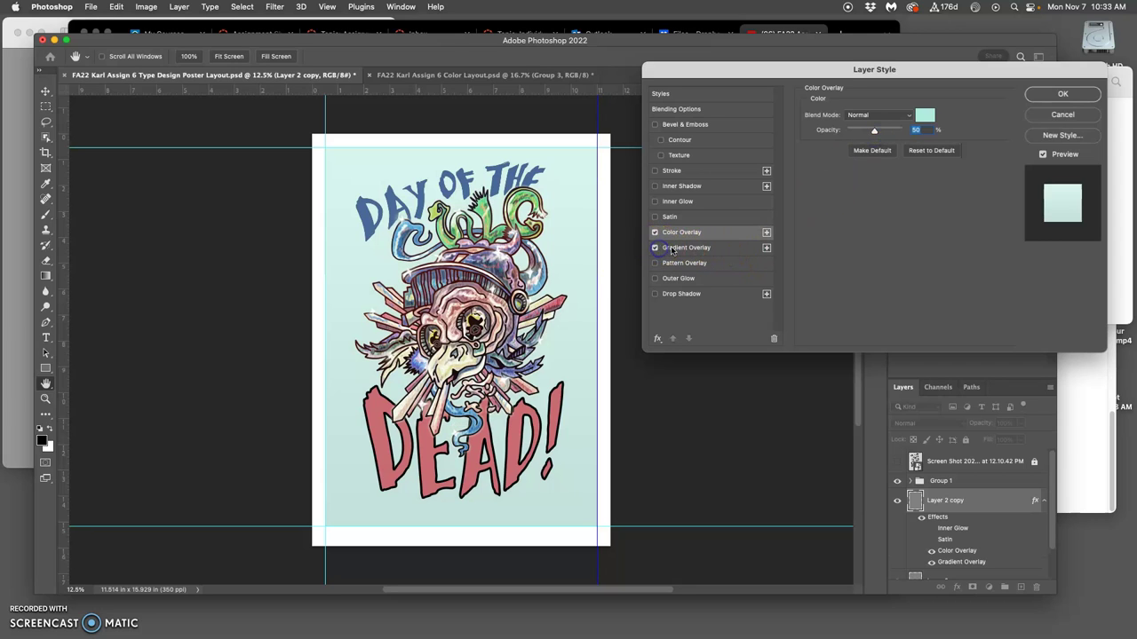
{"action": "left_click", "coordinate": [671, 249]}
{"action": "left_click", "coordinate": [911, 141]}
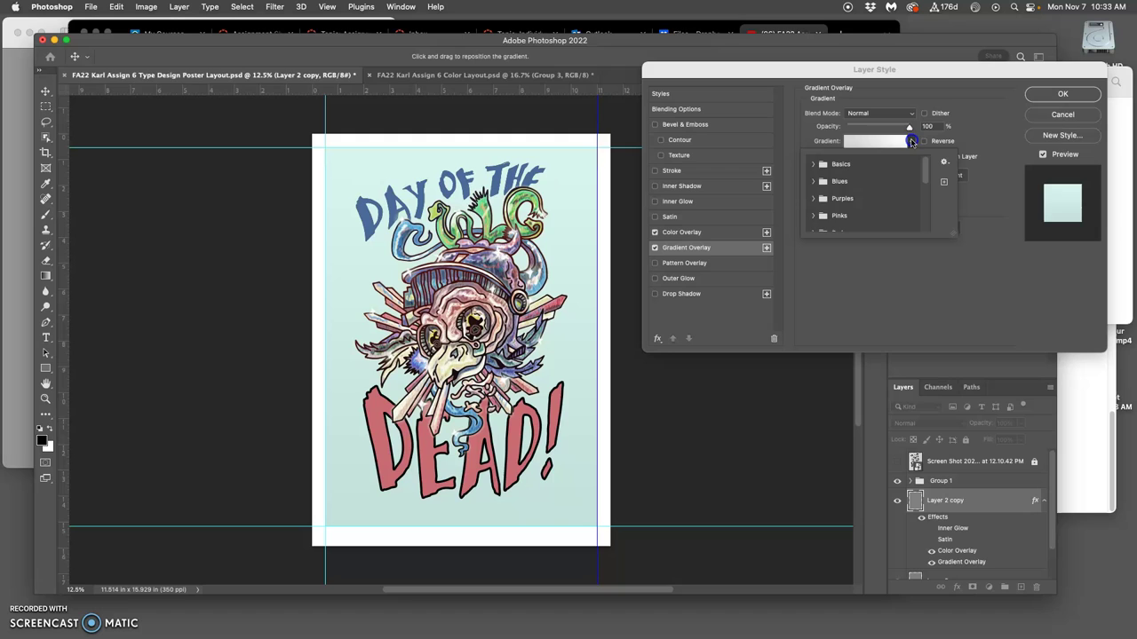
{"action": "scroll", "coordinate": [858, 198], "scroll_direction": "down", "scroll_amount": 2}
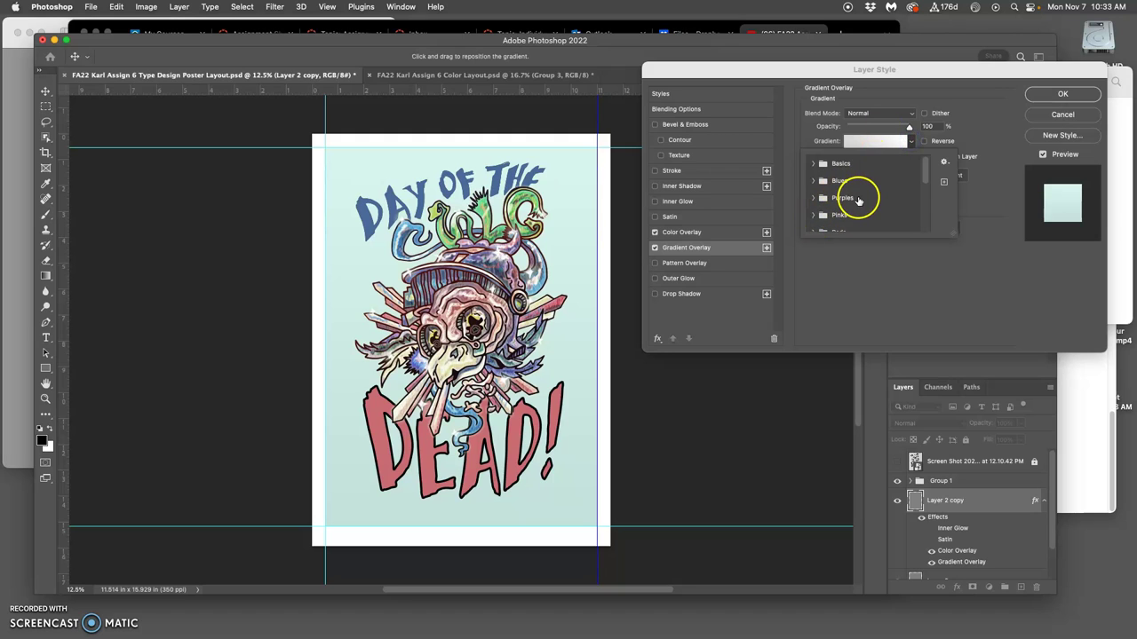
{"action": "scroll", "coordinate": [879, 204], "scroll_direction": "down", "scroll_amount": 2}
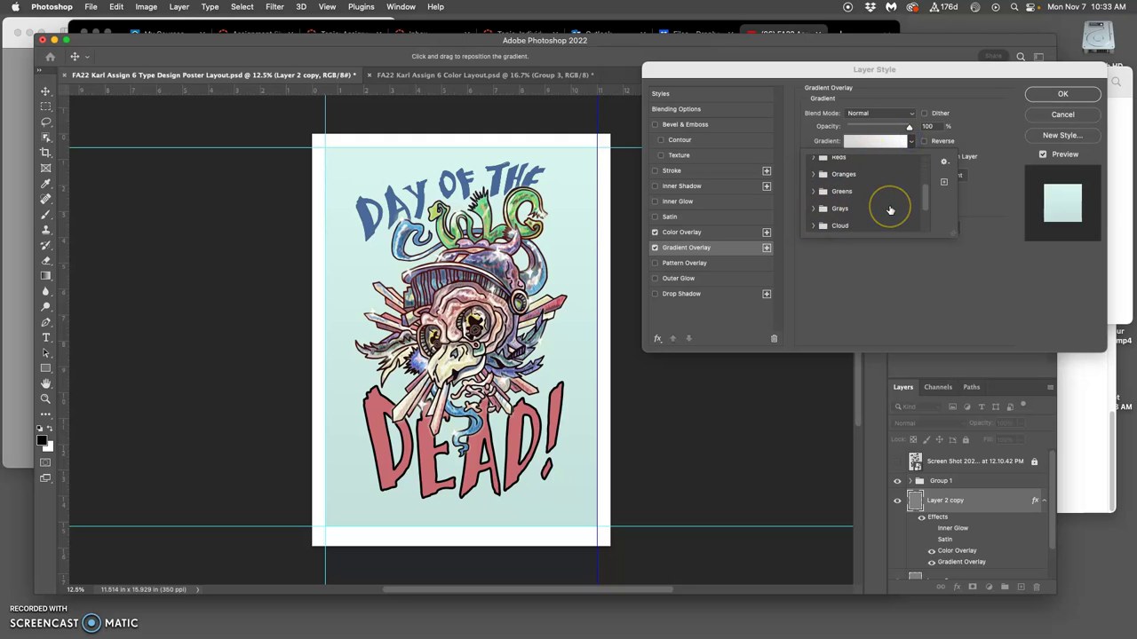
{"action": "scroll", "coordinate": [890, 210], "scroll_direction": "up", "scroll_amount": 1}
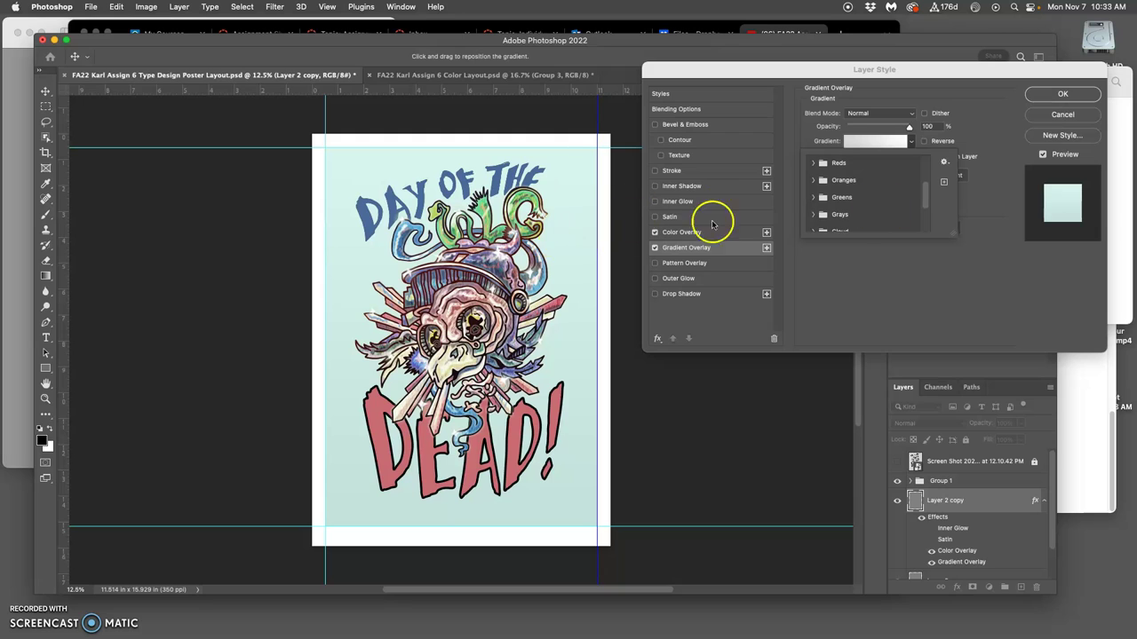
{"action": "scroll", "coordinate": [868, 210], "scroll_direction": "down", "scroll_amount": 2}
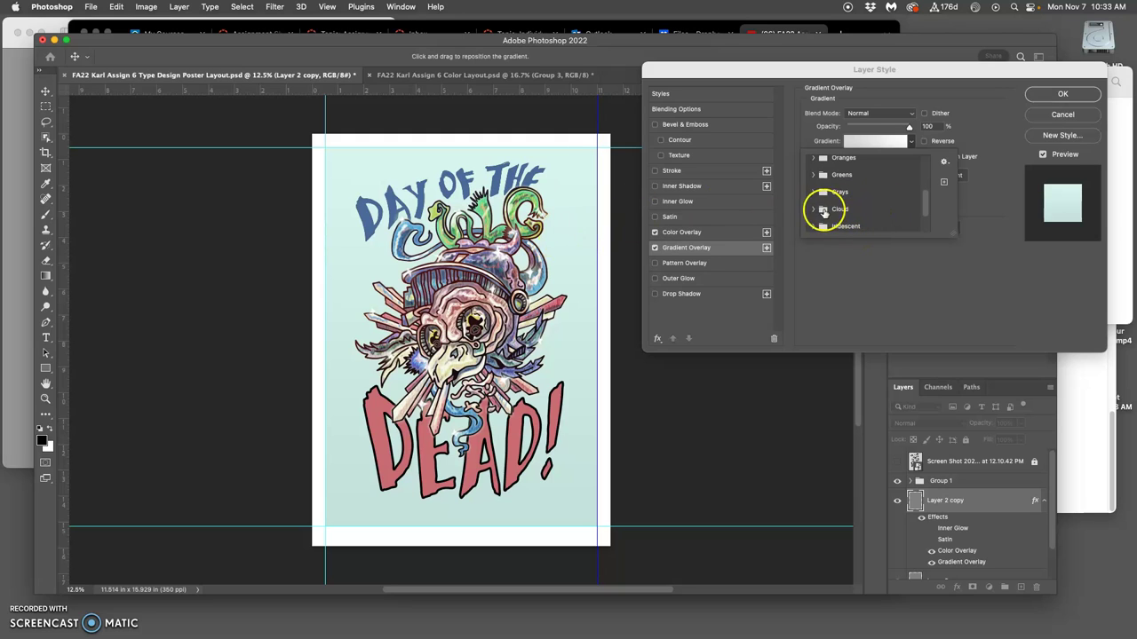
{"action": "left_click", "coordinate": [809, 210]}
{"action": "left_click", "coordinate": [812, 213]}
{"action": "scroll", "coordinate": [866, 213], "scroll_direction": "down", "scroll_amount": 2}
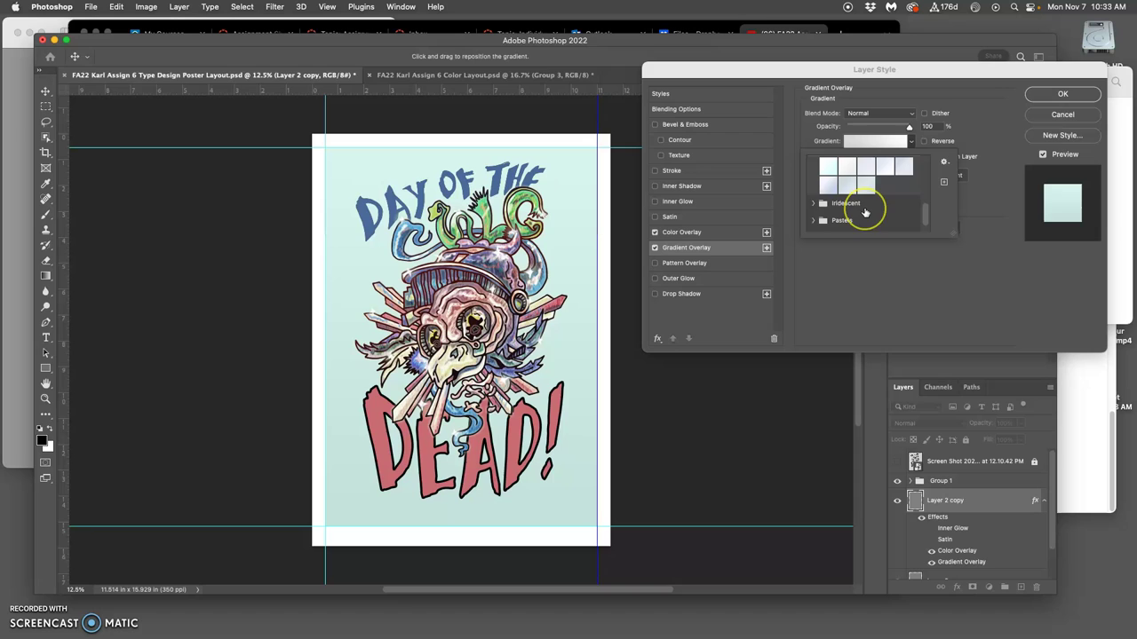
{"action": "scroll", "coordinate": [866, 211], "scroll_direction": "up", "scroll_amount": 3}
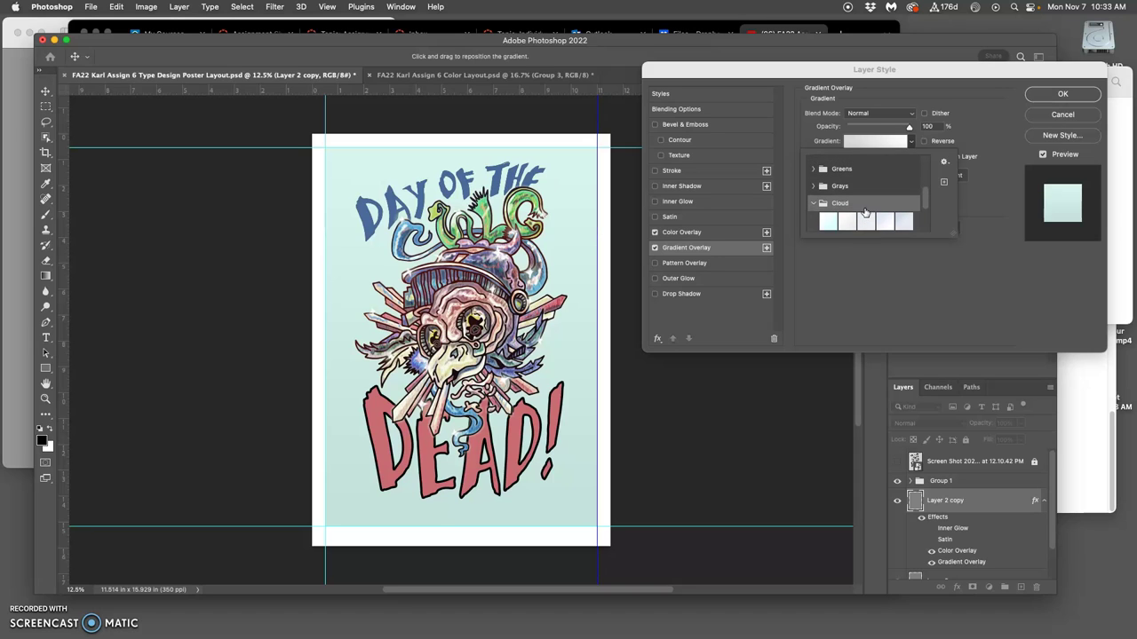
Step: From the Grays folder, apply the light teal-gray Gray_09 gradient preset
{"action": "left_click", "coordinate": [812, 192]}
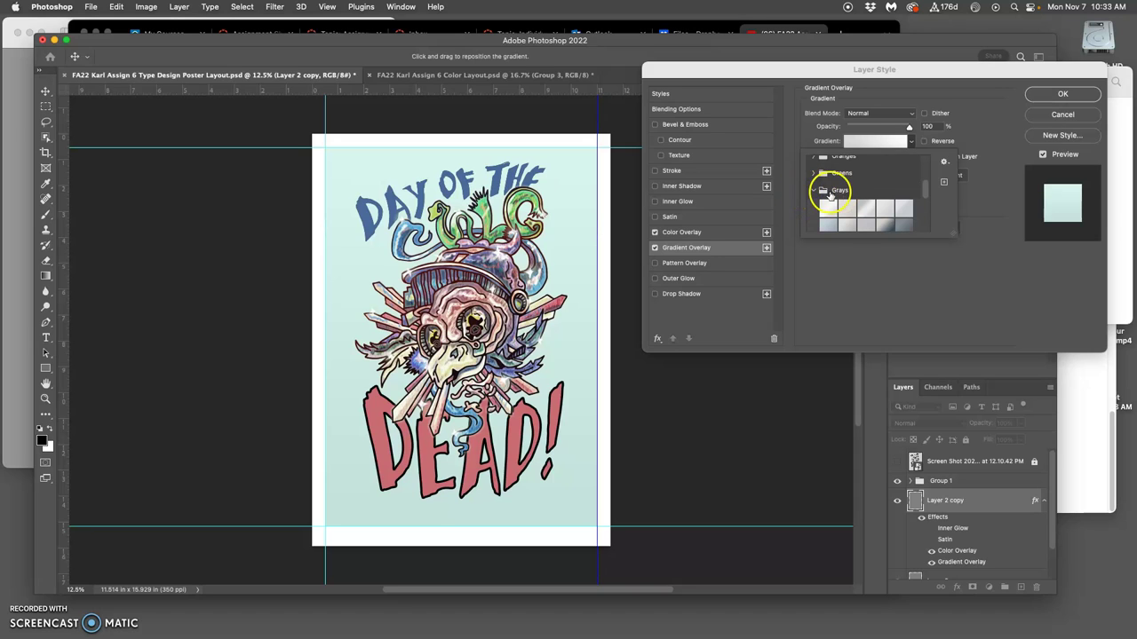
{"action": "scroll", "coordinate": [824, 194], "scroll_direction": "down", "scroll_amount": 2}
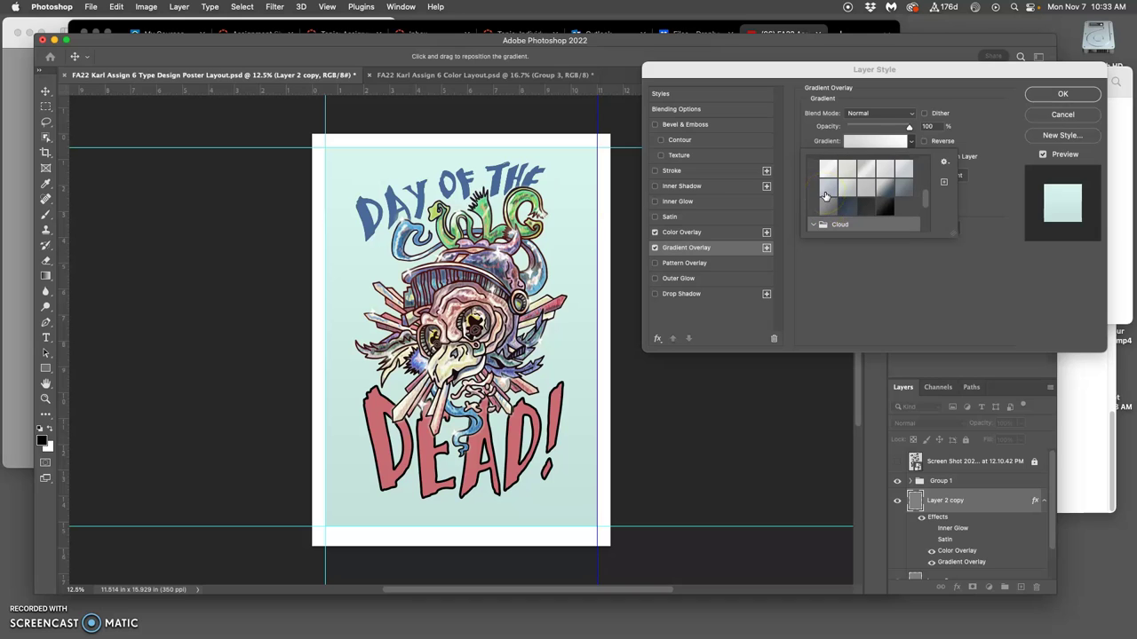
{"action": "left_click", "coordinate": [886, 191]}
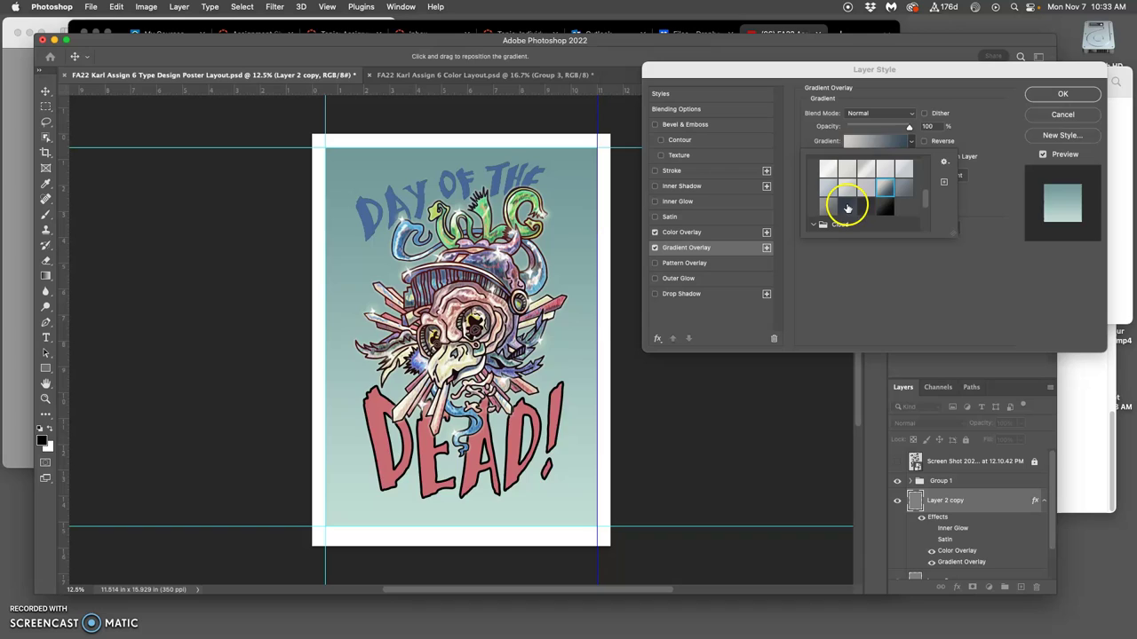
{"action": "left_click", "coordinate": [850, 205]}
{"action": "left_click", "coordinate": [866, 207]}
{"action": "left_click", "coordinate": [885, 187]}
{"action": "left_click", "coordinate": [867, 133]}
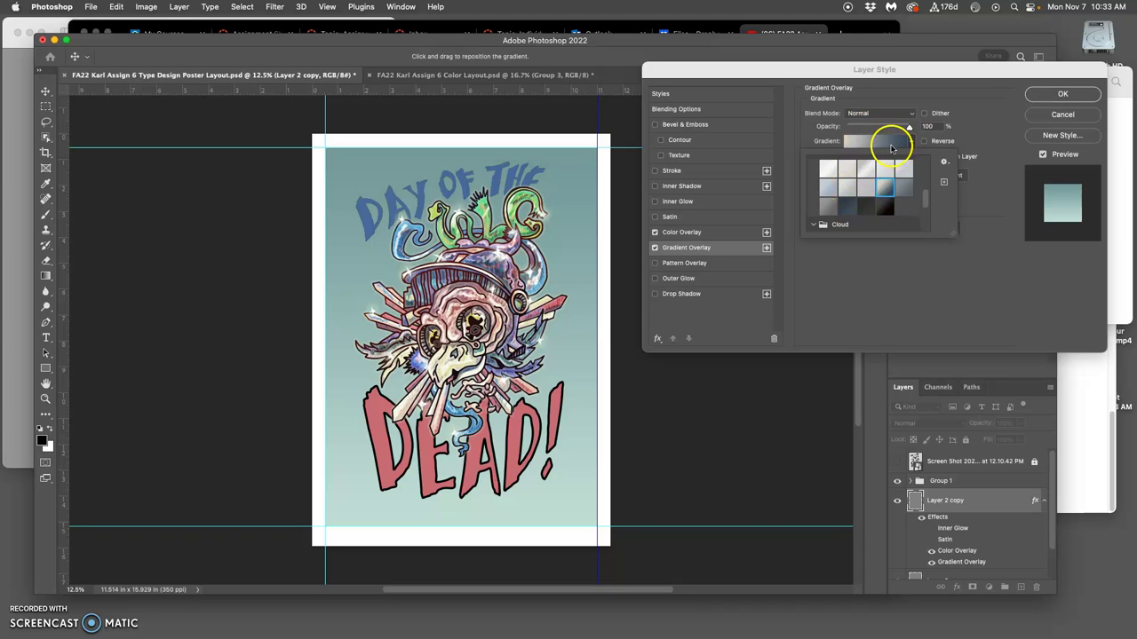
Step: Reverse the gradient overlay so it runs light to dark, scaled to 87%
{"action": "left_click", "coordinate": [890, 144]}
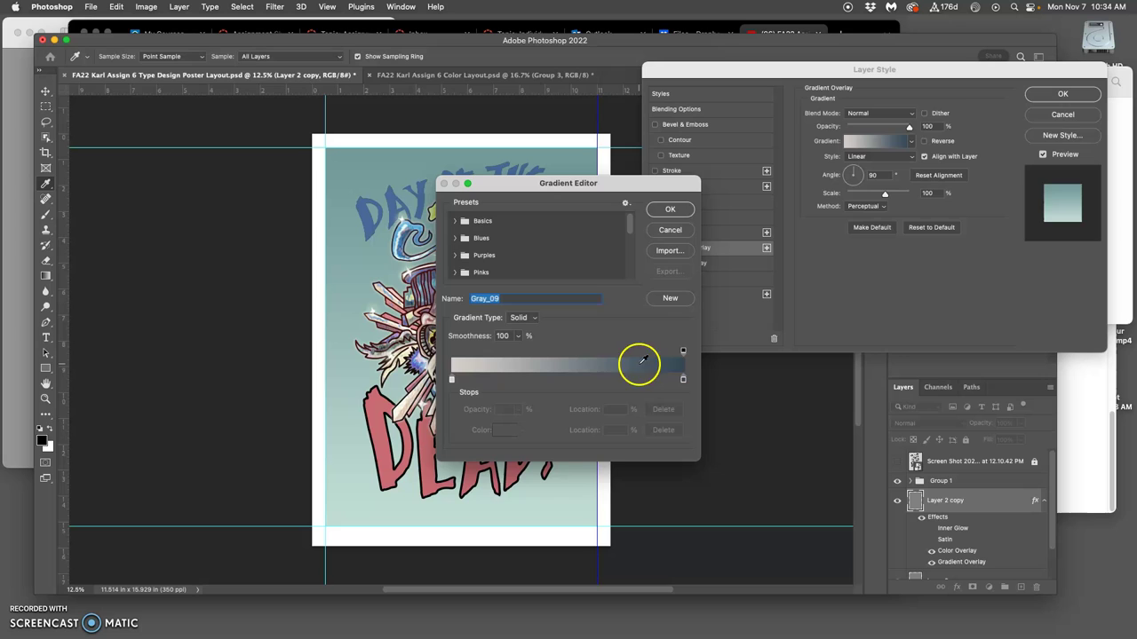
{"action": "left_click", "coordinate": [682, 209]}
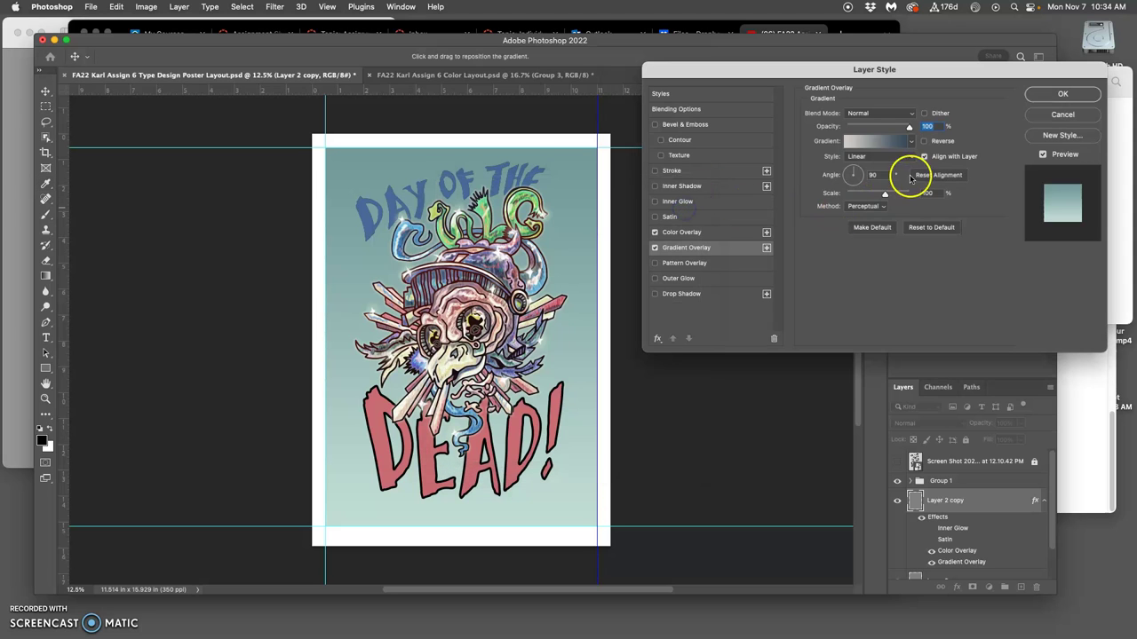
{"action": "left_click", "coordinate": [924, 142]}
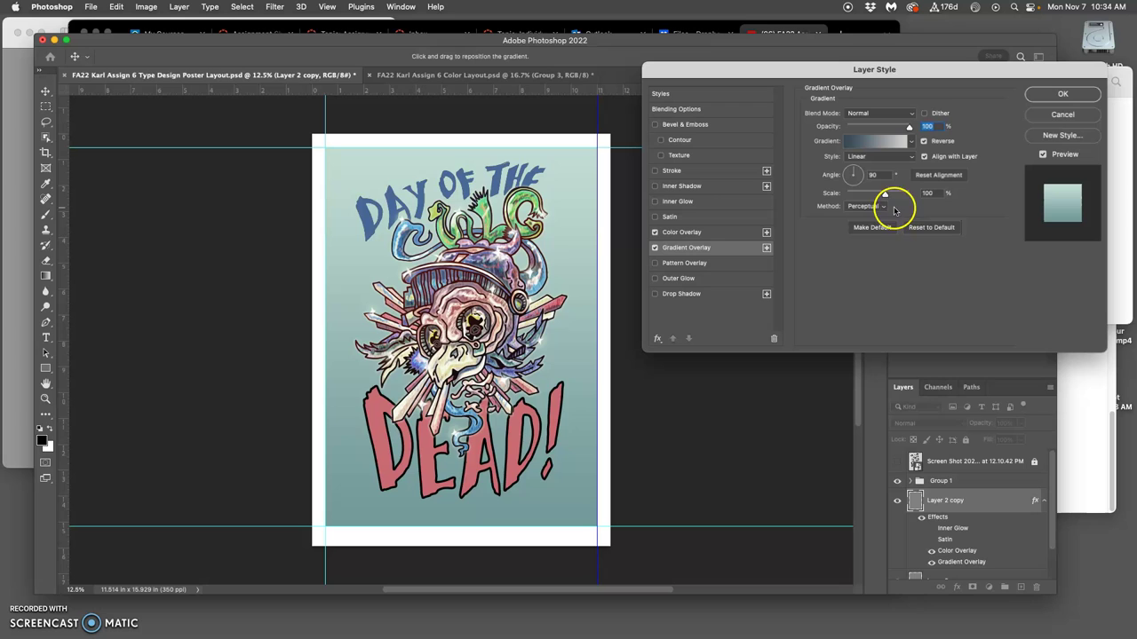
{"action": "left_click_drag", "start_coordinate": [884, 195], "coordinate": [919, 197]}
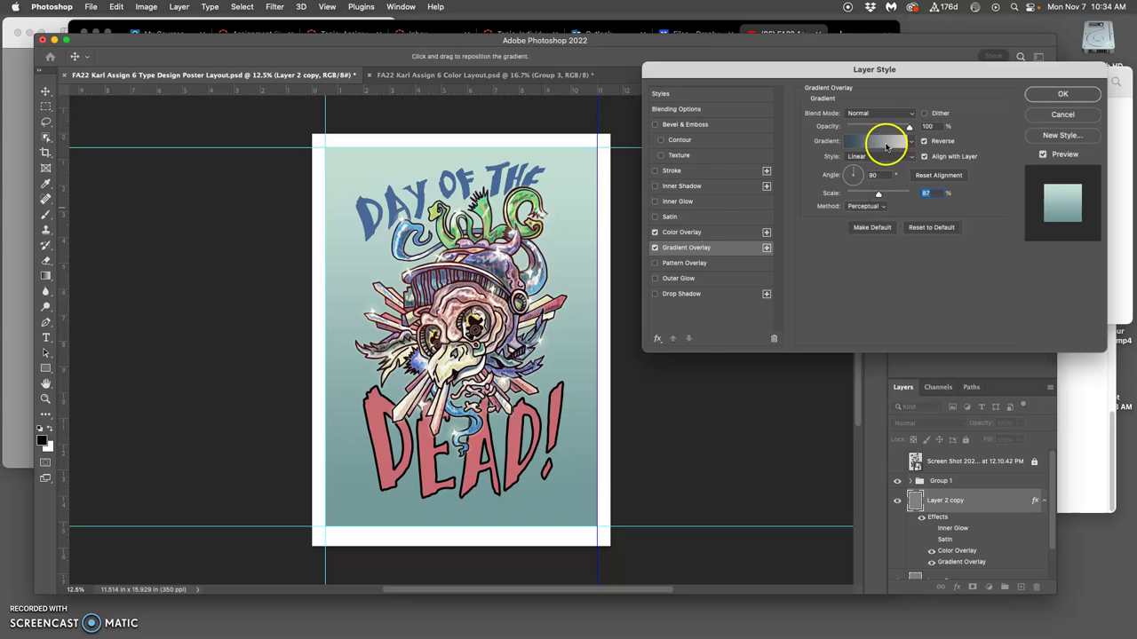
Step: Recolour the gradient's 52% stop to pale yellow (e6e3a4) and apply the edited gradient
{"action": "left_click", "coordinate": [878, 140]}
{"action": "left_click", "coordinate": [573, 379]}
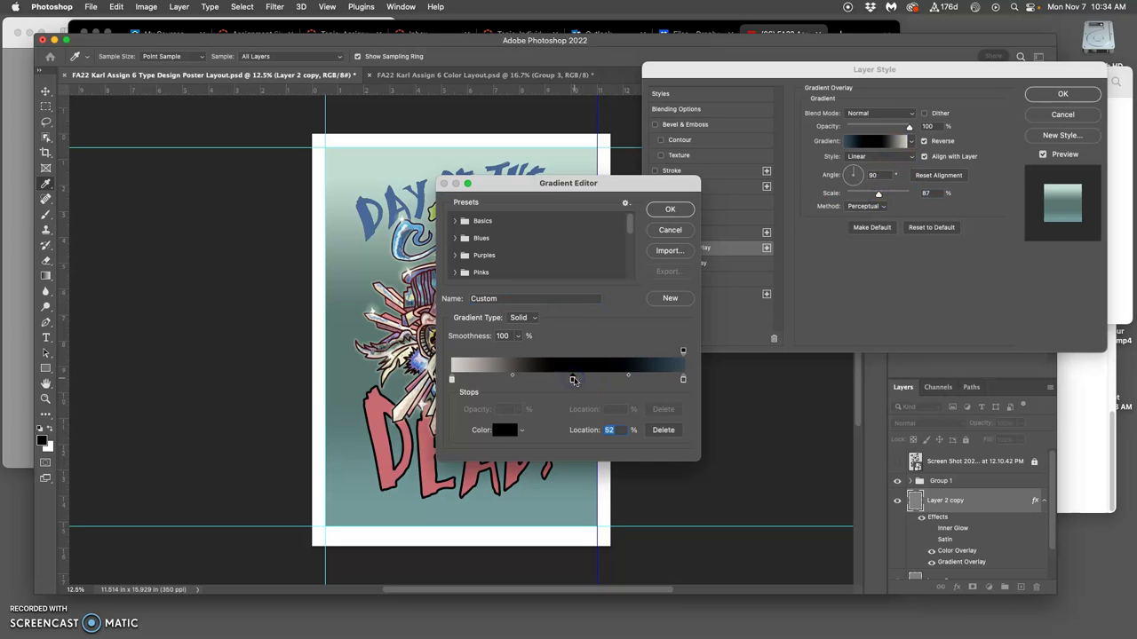
{"action": "double_click", "coordinate": [572, 380]}
{"action": "left_click_drag", "start_coordinate": [676, 318], "coordinate": [653, 296]}
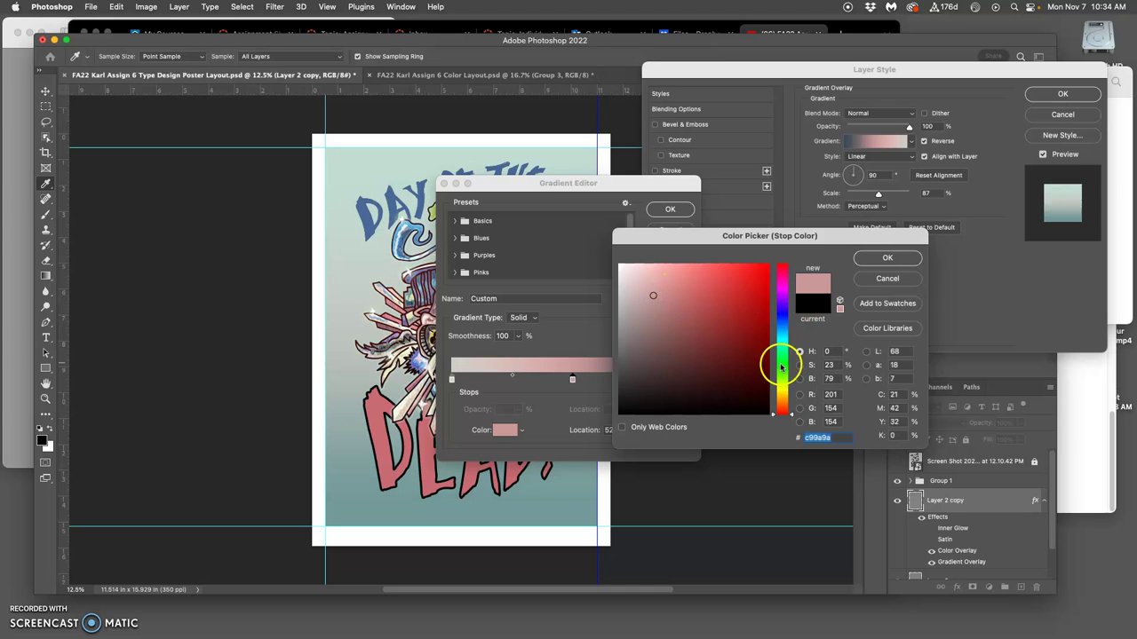
{"action": "left_click", "coordinate": [781, 404]}
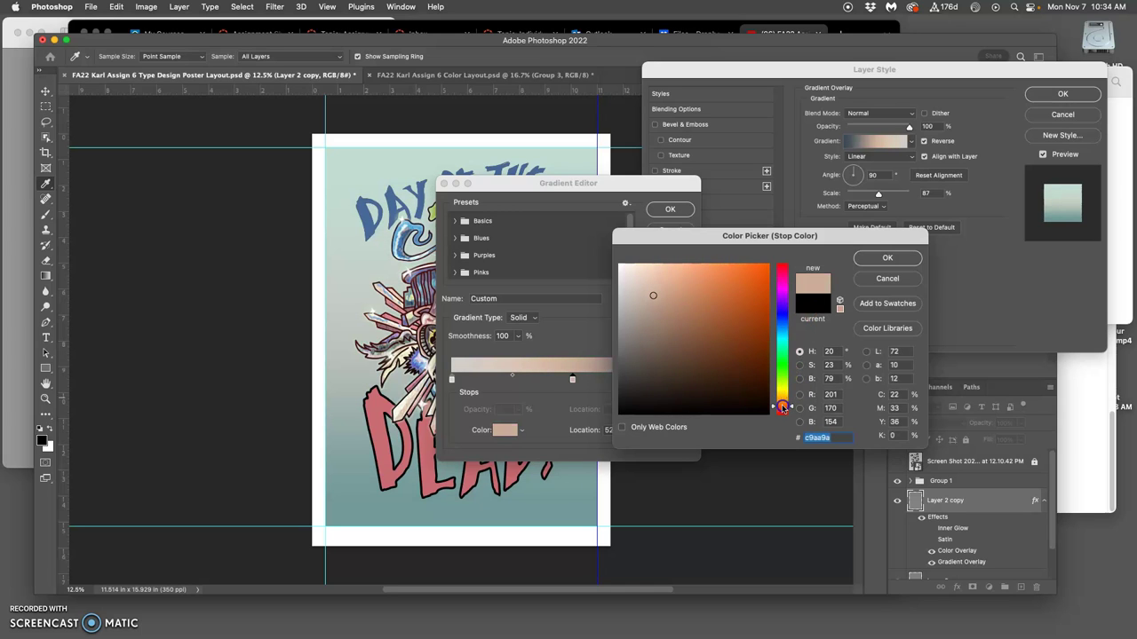
{"action": "left_click", "coordinate": [685, 295]}
{"action": "left_click", "coordinate": [782, 391]}
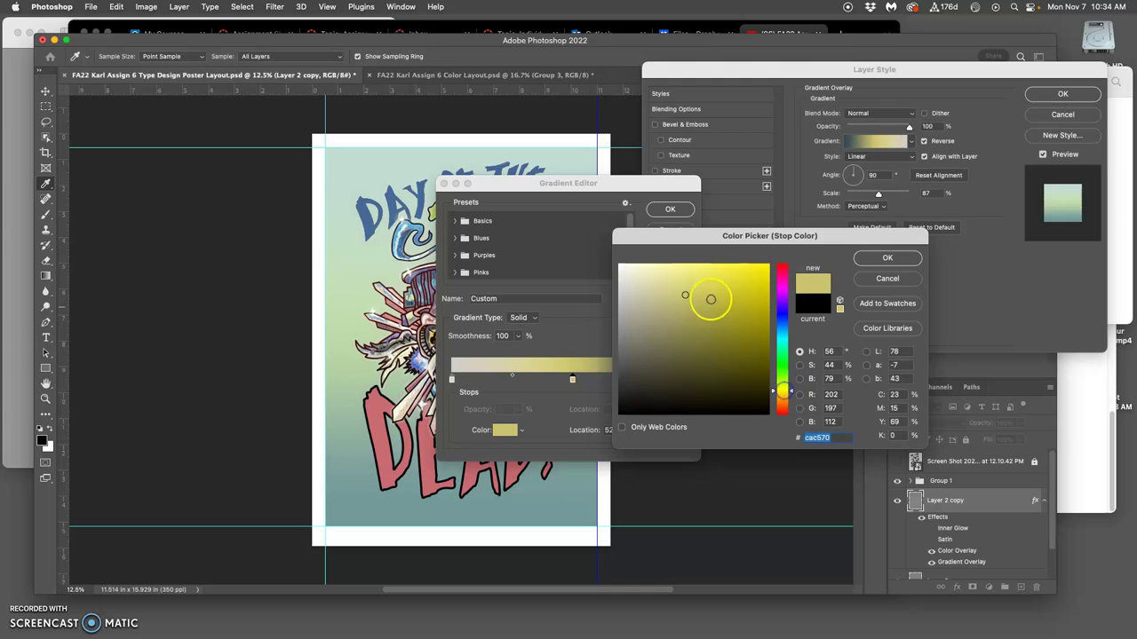
{"action": "left_click", "coordinate": [680, 278]}
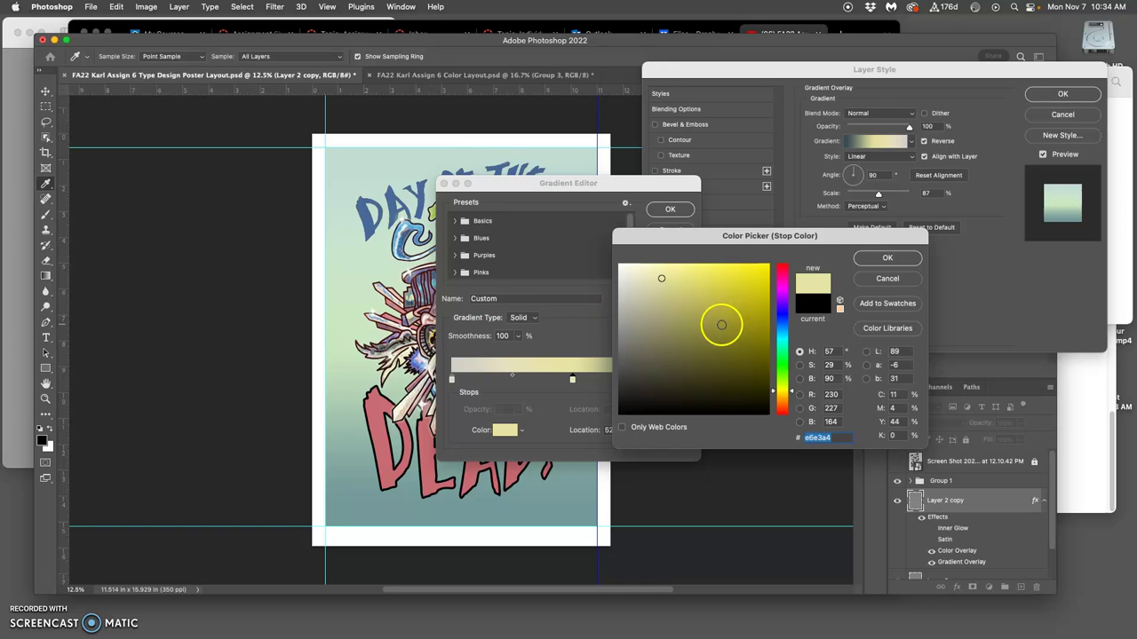
{"action": "left_click", "coordinate": [875, 257]}
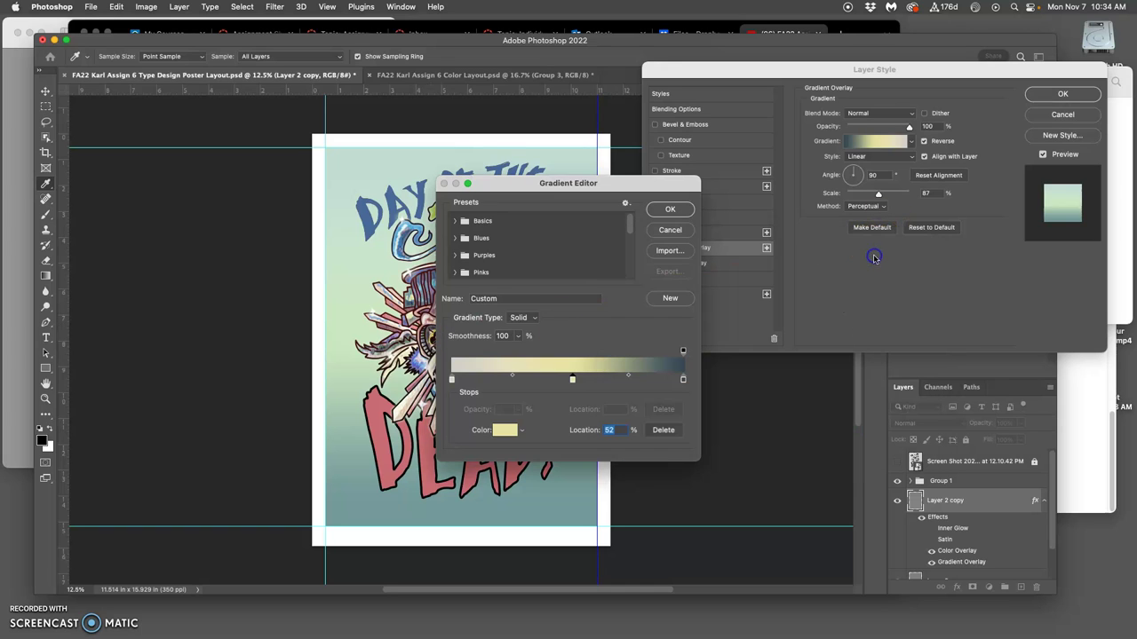
{"action": "left_click", "coordinate": [669, 210]}
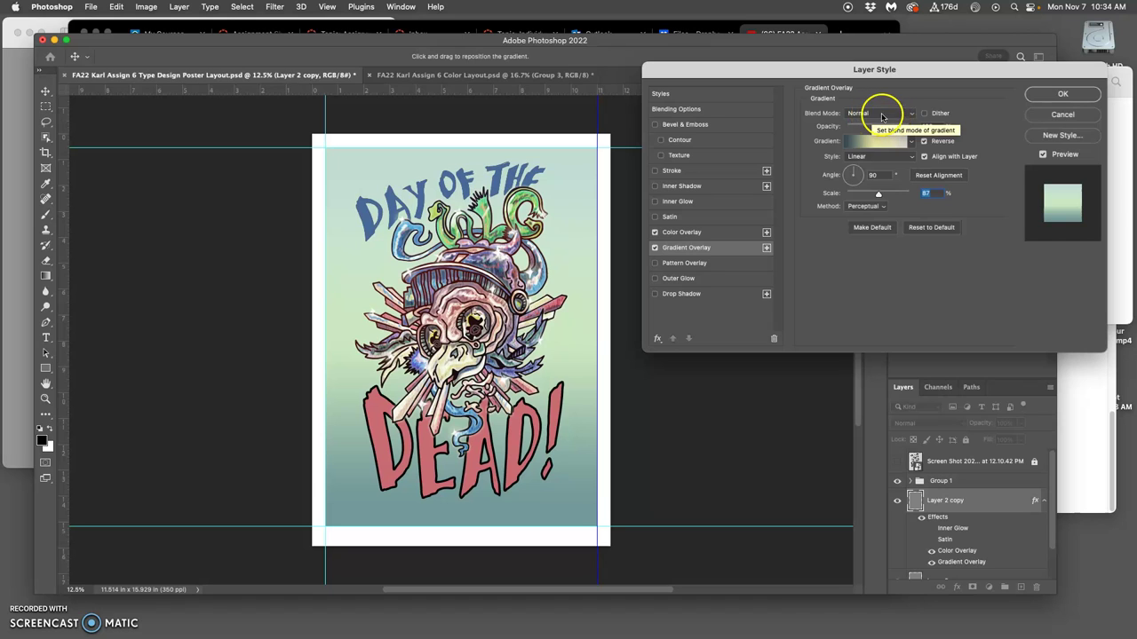
Step: Set gradient and colour overlays to Dissolve, with lowered gradient opacity and colour overlay at 50%
{"action": "left_click", "coordinate": [852, 115]}
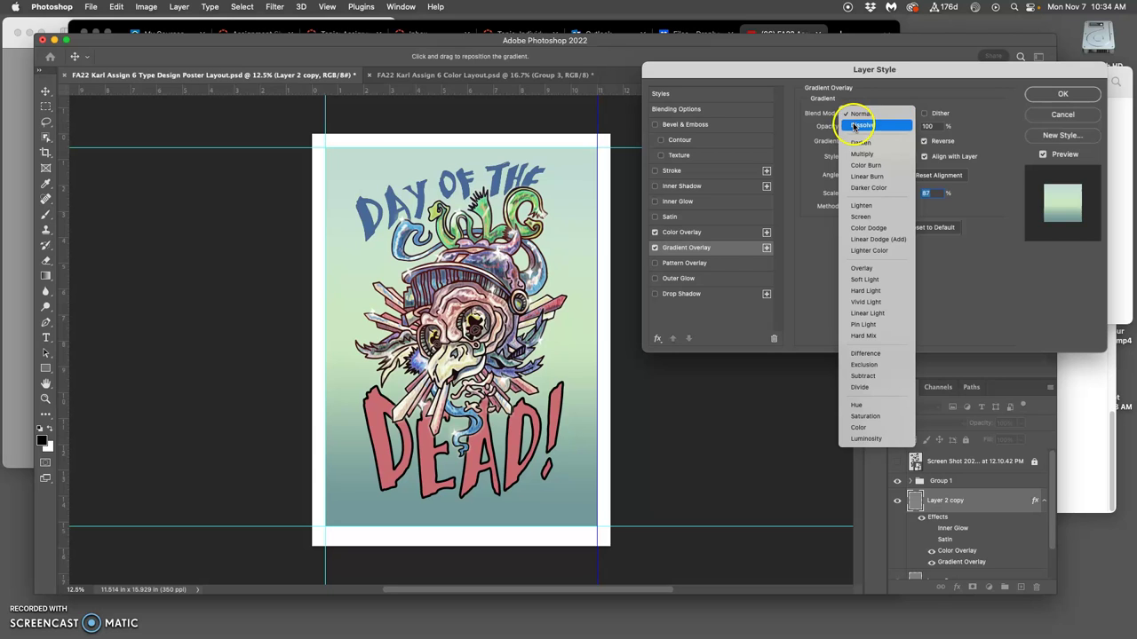
{"action": "left_click", "coordinate": [858, 126]}
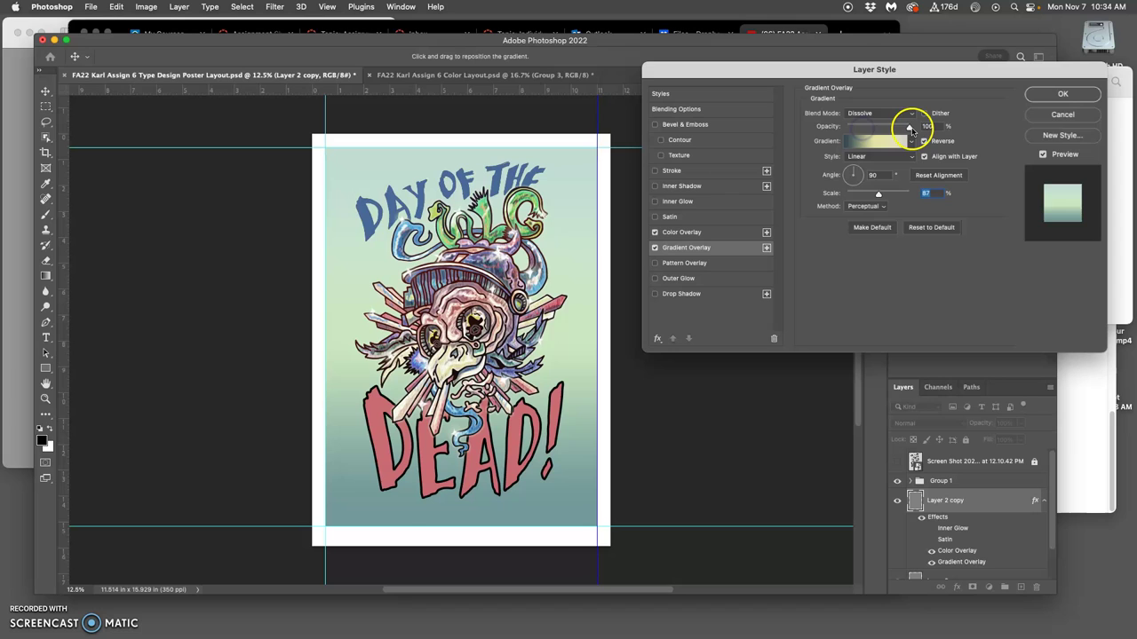
{"action": "left_click_drag", "start_coordinate": [910, 129], "coordinate": [891, 129]}
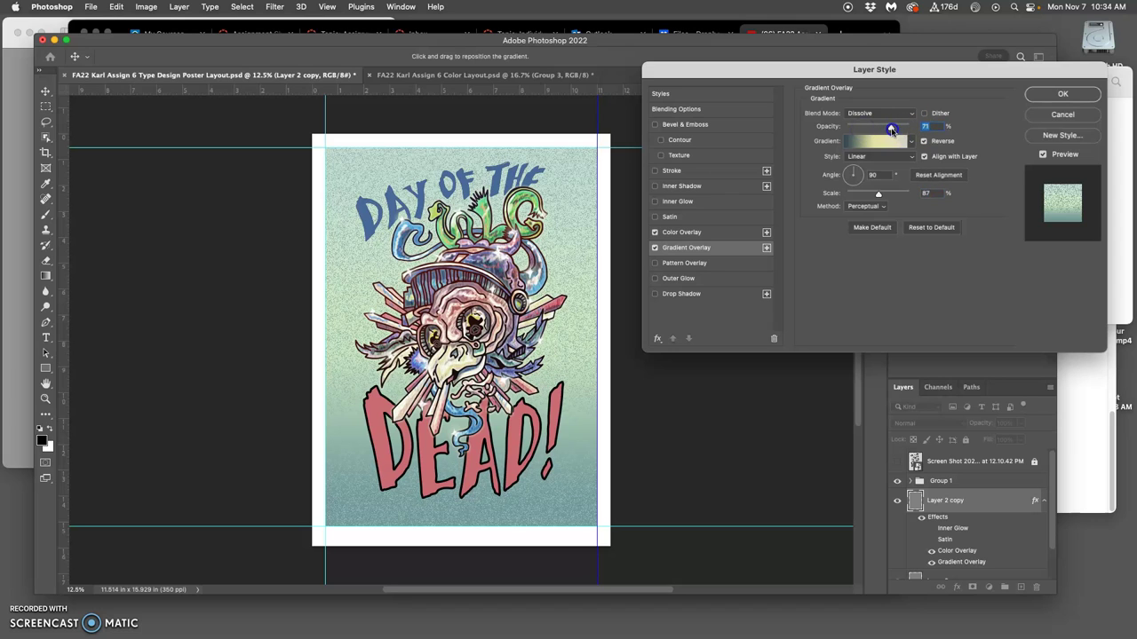
{"action": "left_click", "coordinate": [706, 231]}
{"action": "left_click", "coordinate": [876, 115]}
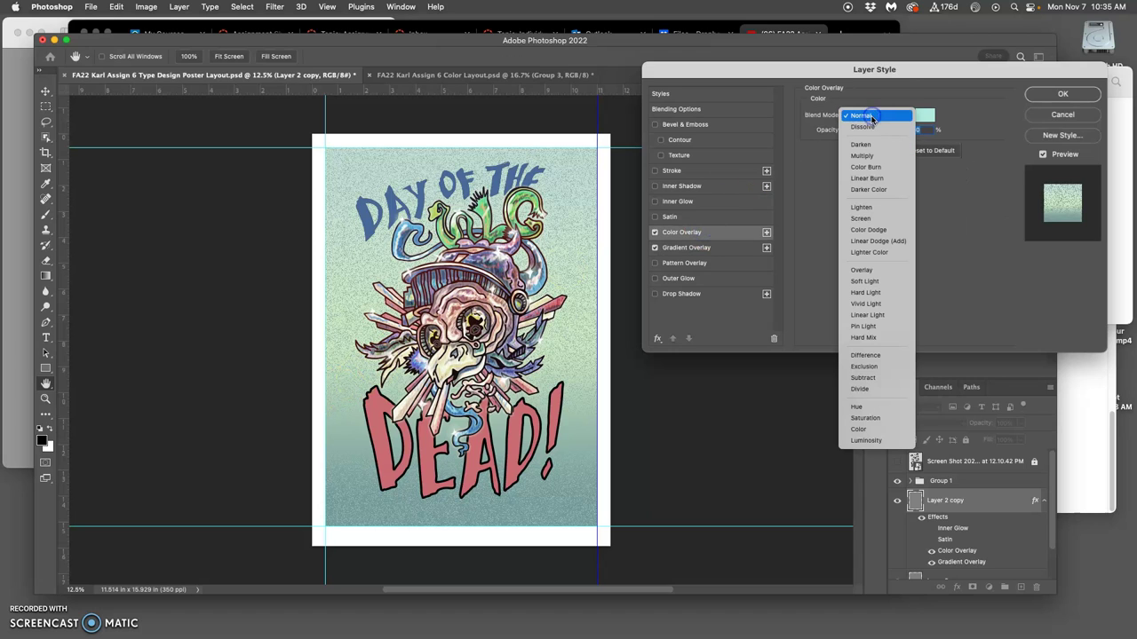
{"action": "left_click", "coordinate": [879, 123]}
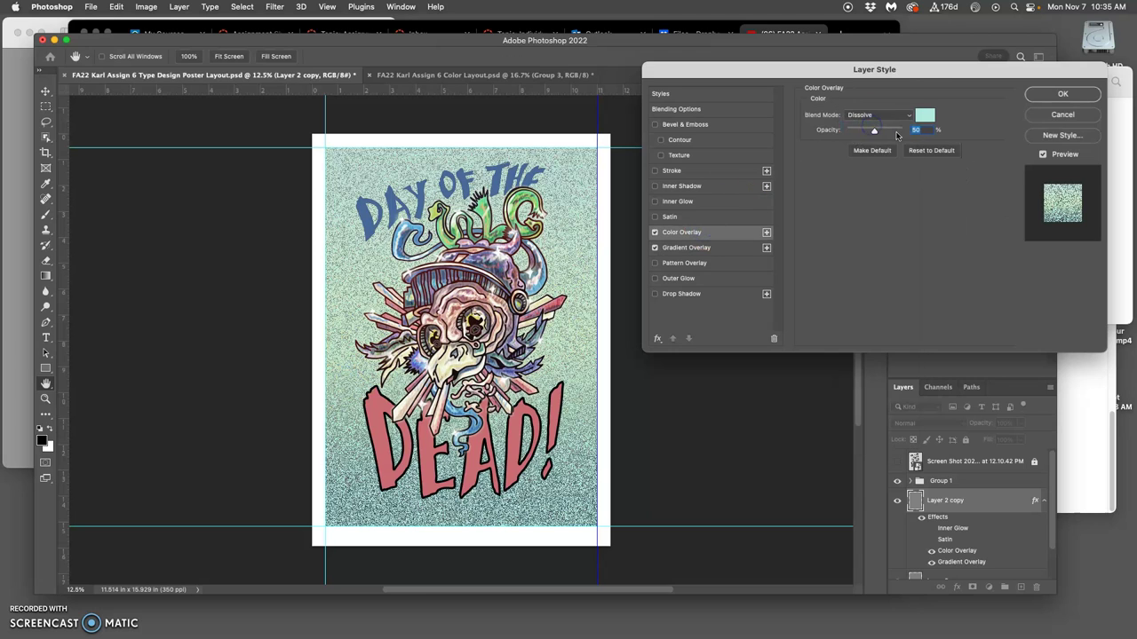
{"action": "left_click", "coordinate": [876, 129]}
{"action": "left_click", "coordinate": [489, 240]}
Step: Zoom in and scroll around the canvas to inspect the speckled grain texture
{"action": "key", "text": "super+equal"}
{"action": "key", "text": "super+equal"}
{"action": "key", "text": "super+equal"}
{"action": "key", "text": "super+equal"}
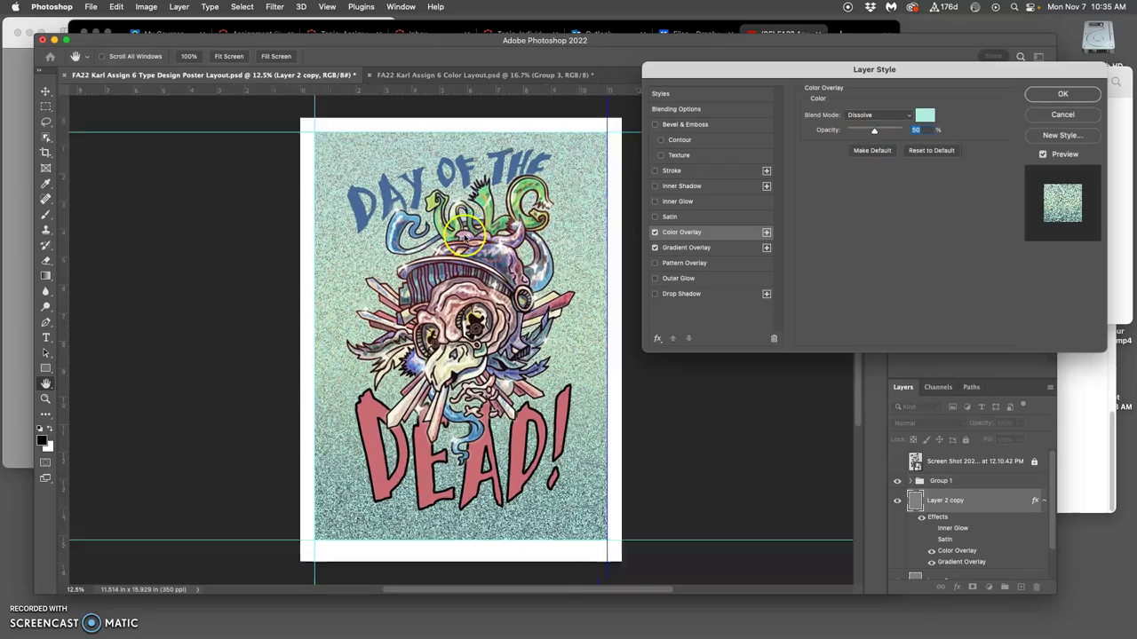
{"action": "key", "text": "super+equal"}
{"action": "key", "text": "super+equal"}
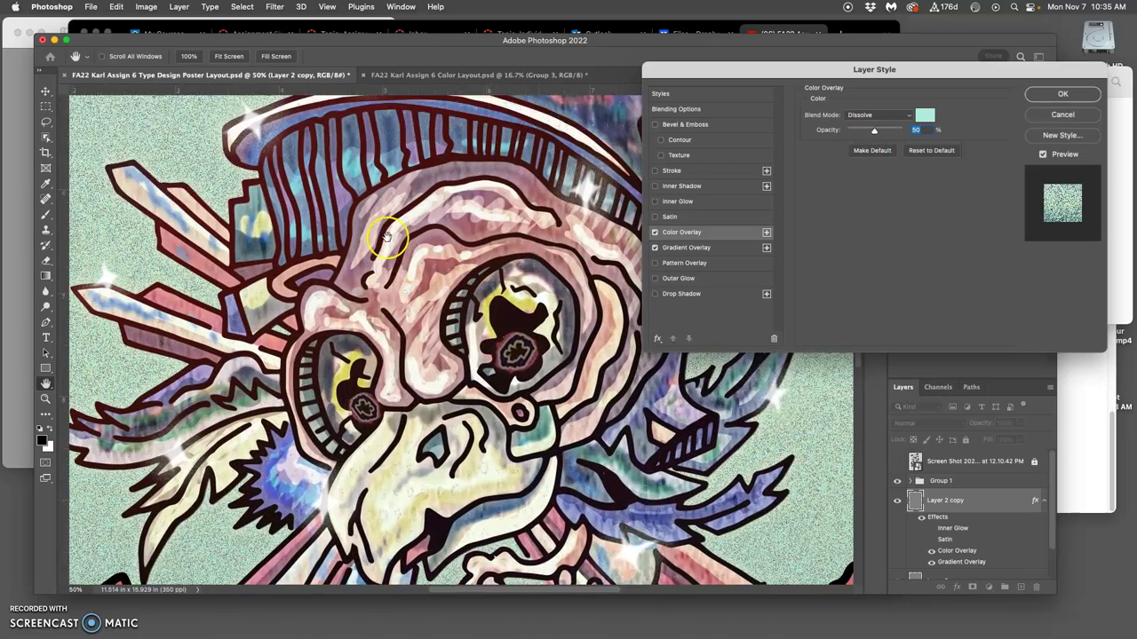
{"action": "scroll", "coordinate": [381, 239], "scroll_direction": "up", "scroll_amount": 3}
{"action": "scroll", "coordinate": [303, 233], "scroll_direction": "up", "scroll_amount": 10}
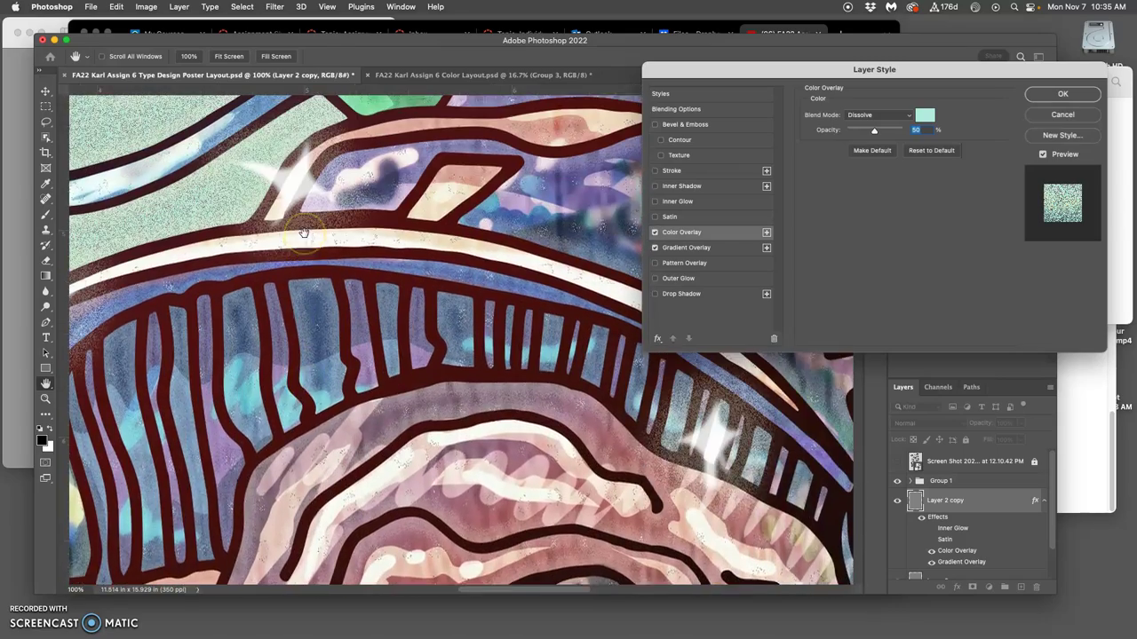
{"action": "scroll", "coordinate": [303, 233], "scroll_direction": "up", "scroll_amount": 3}
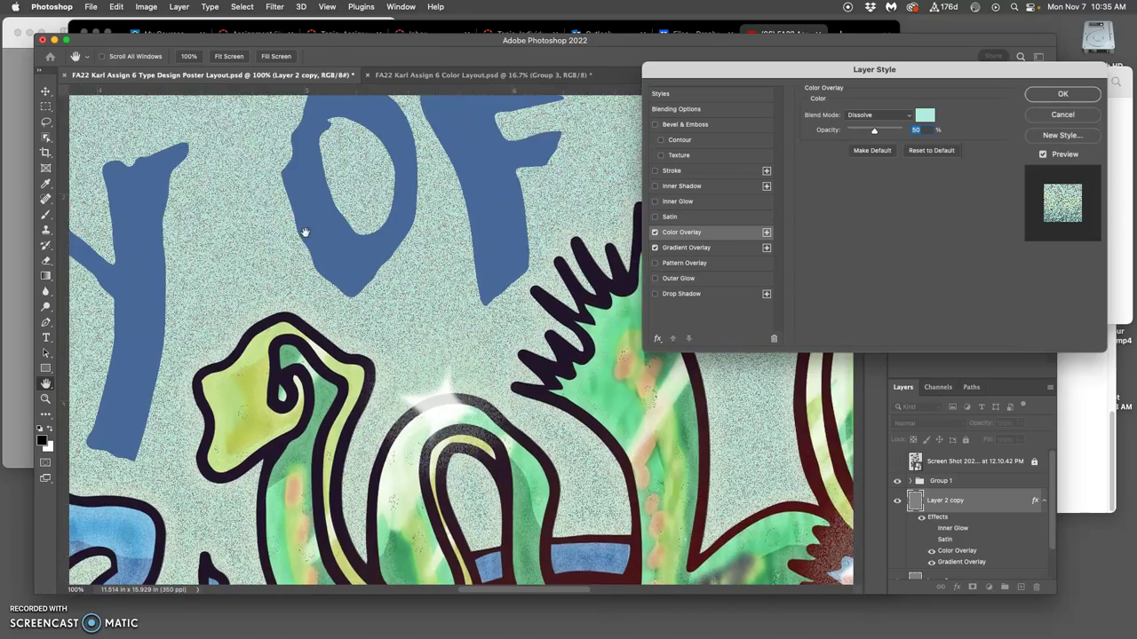
{"action": "scroll", "coordinate": [232, 233], "scroll_direction": "up", "scroll_amount": 12}
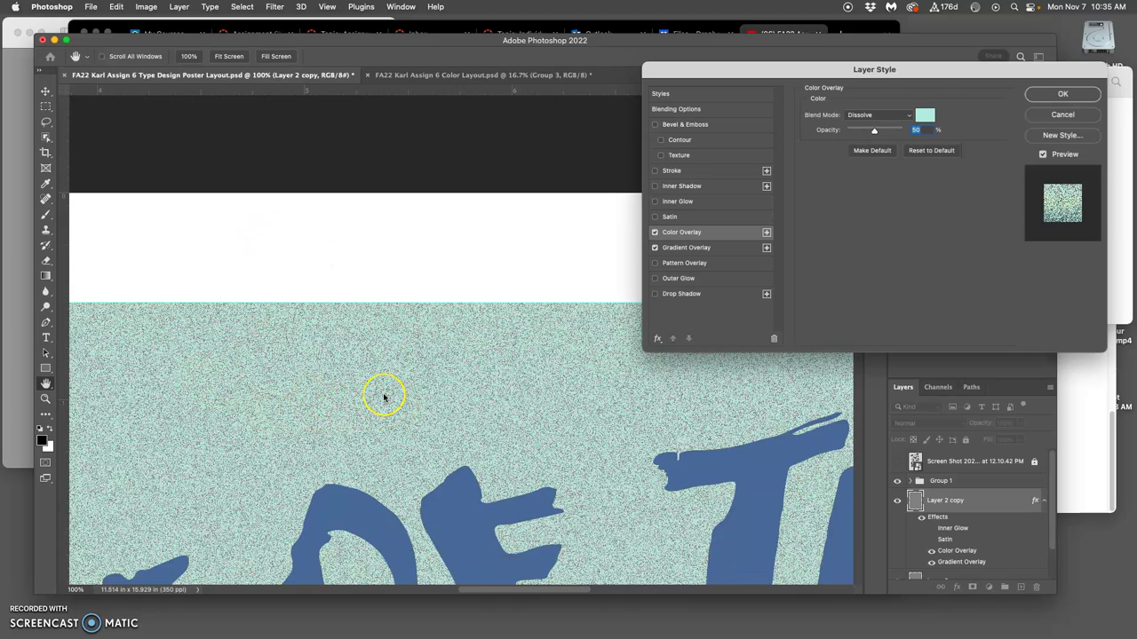
{"action": "scroll", "coordinate": [384, 397], "scroll_direction": "down", "scroll_amount": 6}
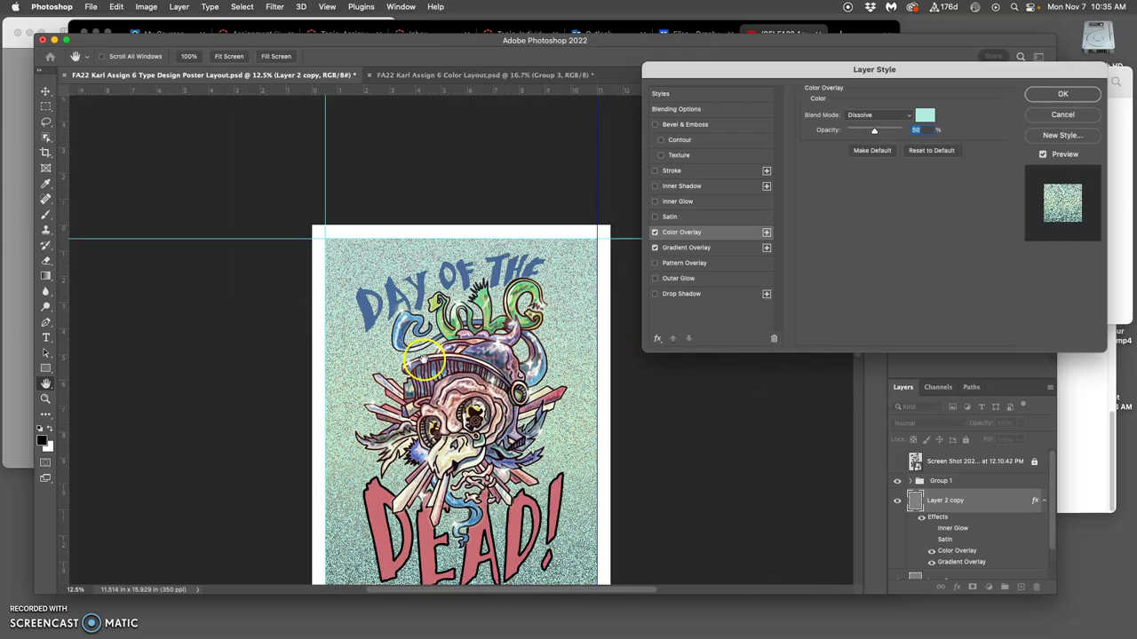
{"action": "scroll", "coordinate": [423, 361], "scroll_direction": "down", "scroll_amount": 4}
{"action": "scroll", "coordinate": [424, 357], "scroll_direction": "up", "scroll_amount": 1}
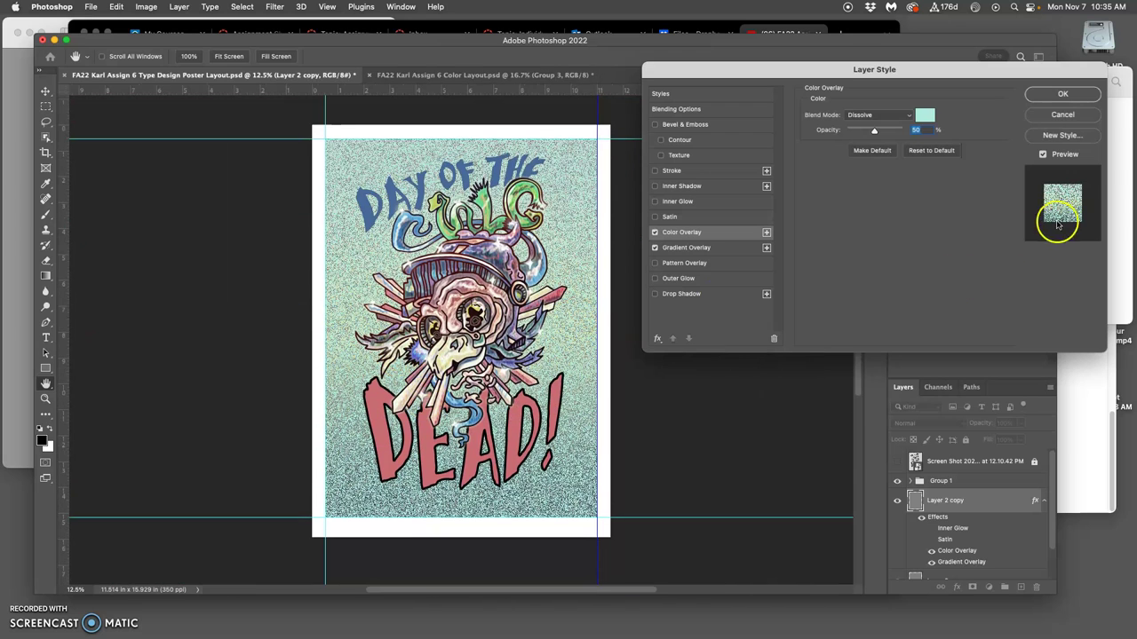
Step: Apply the layer styles, duplicate the layer as Layer 2 copy 2, and hide its effects
{"action": "left_click", "coordinate": [1063, 94]}
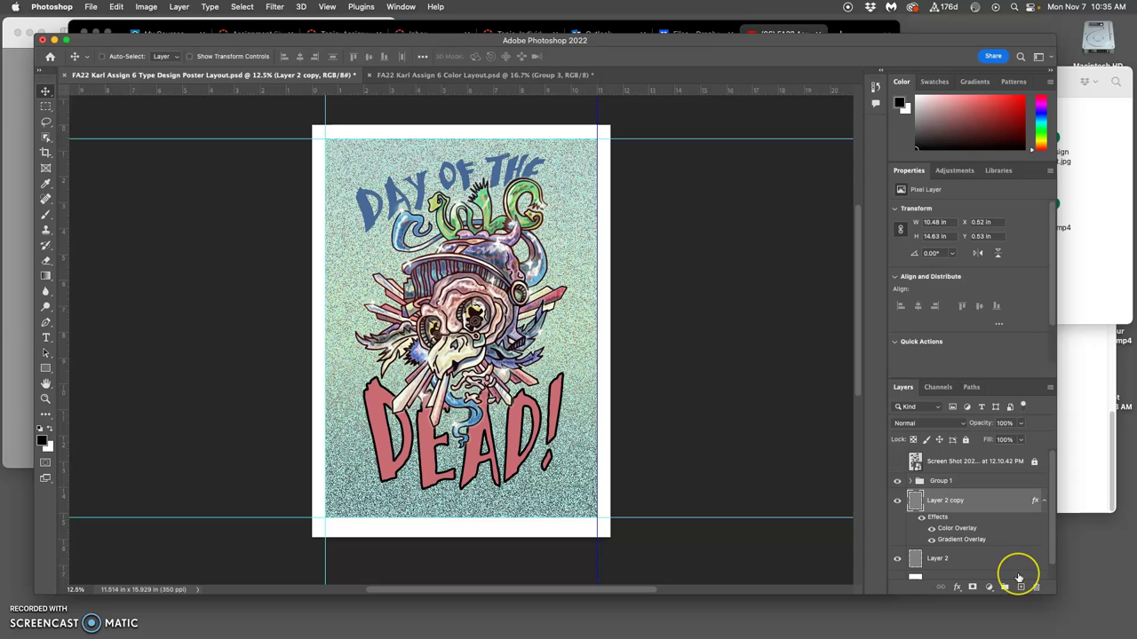
{"action": "key", "text": "super+j"}
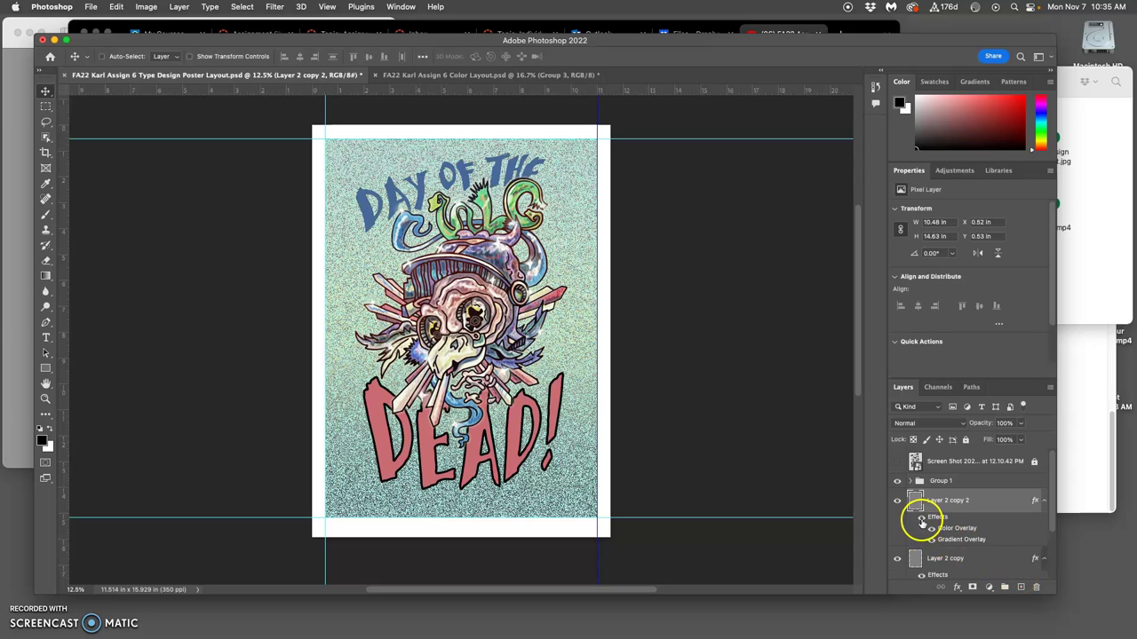
{"action": "left_click", "coordinate": [921, 519]}
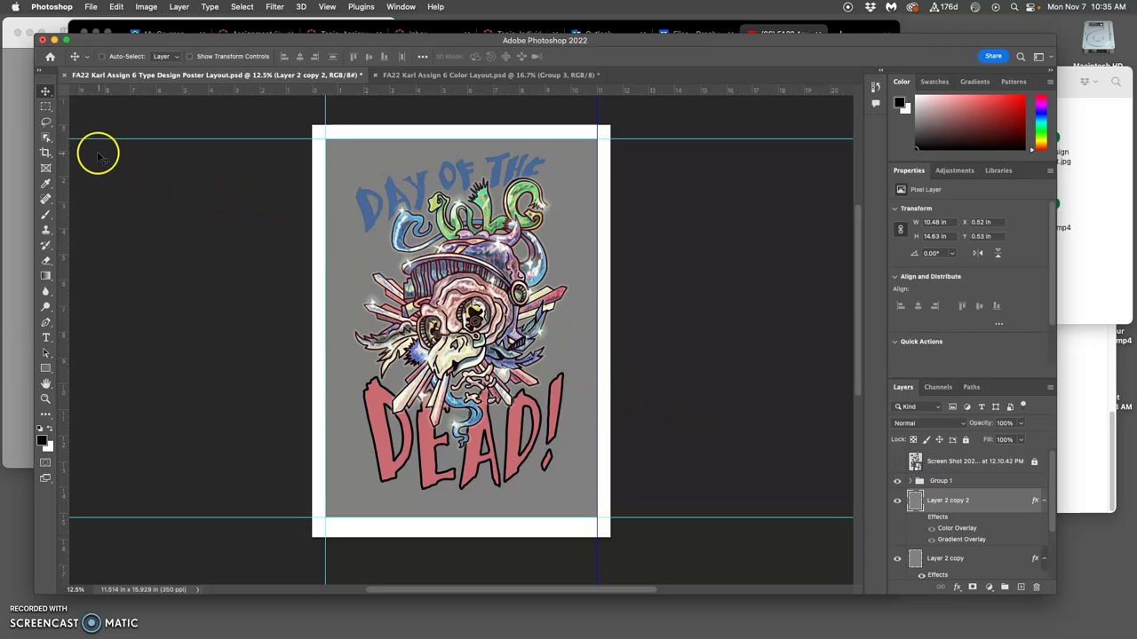
Step: Marquee-select the whole poster area inside the guides, keeping the Gradient tool active
{"action": "left_click", "coordinate": [45, 106]}
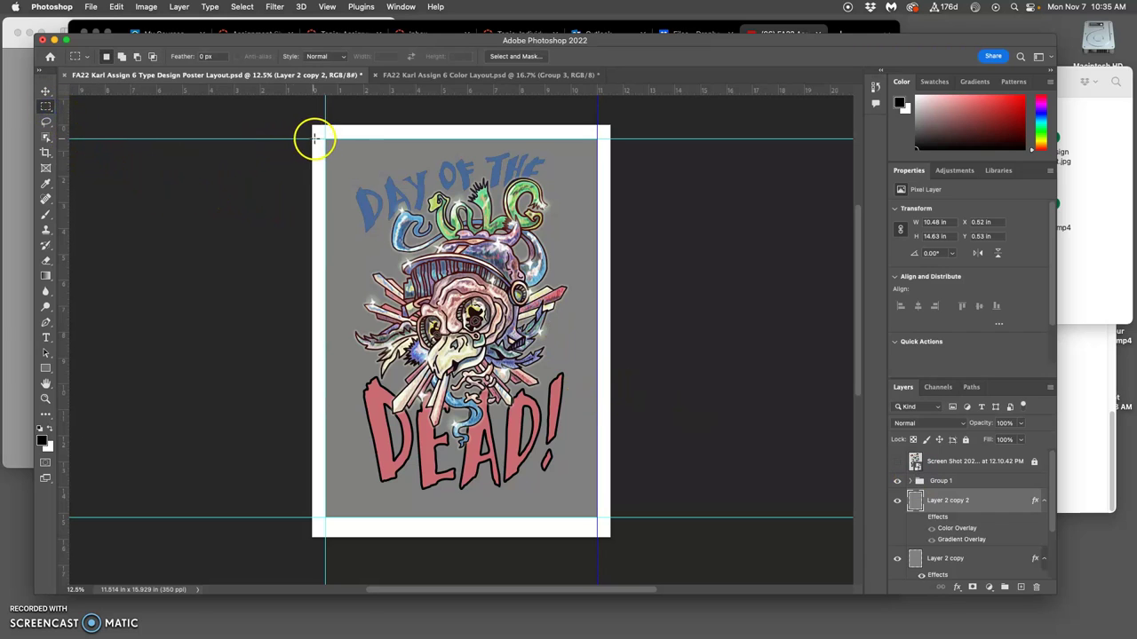
{"action": "left_click_drag", "start_coordinate": [324, 137], "coordinate": [599, 519]}
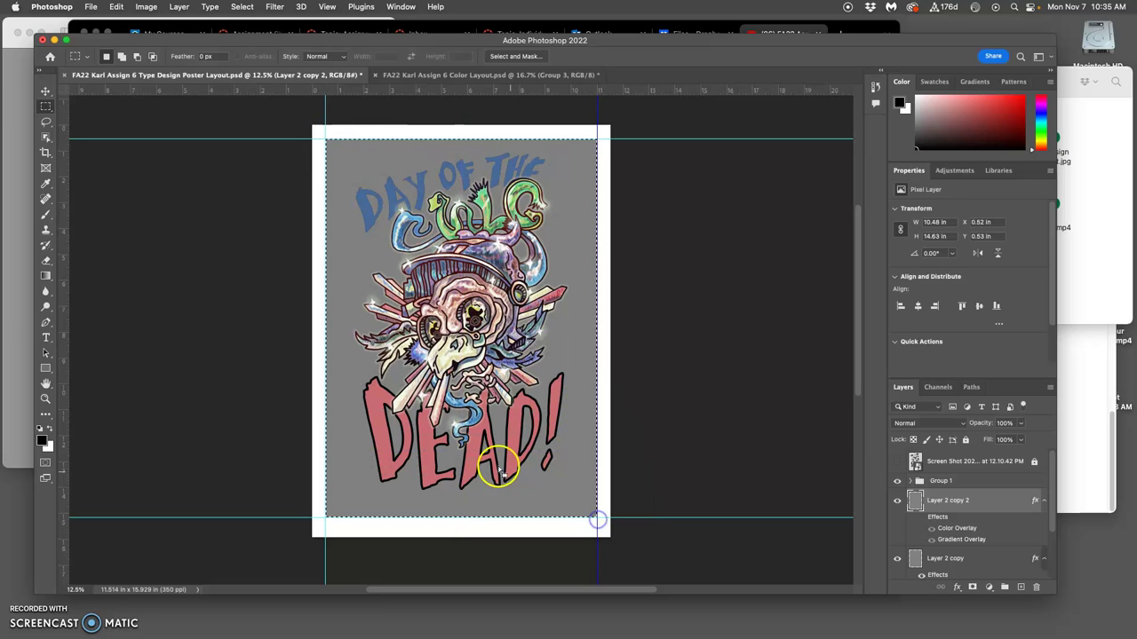
{"action": "left_click", "coordinate": [47, 279]}
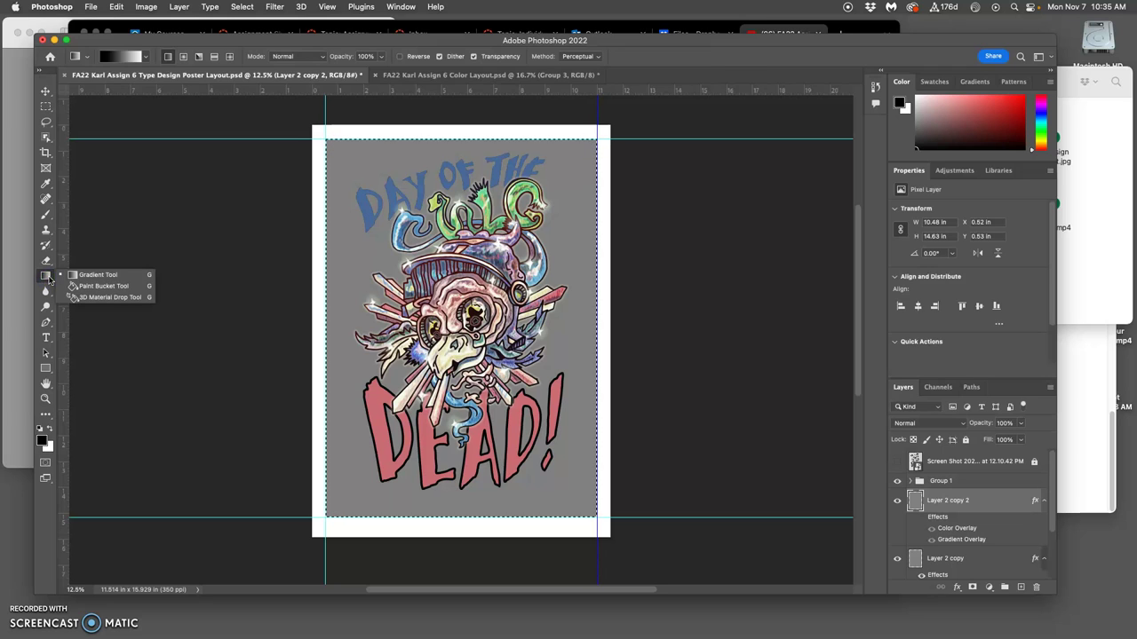
{"action": "left_click_drag", "start_coordinate": [49, 280], "coordinate": [106, 286]}
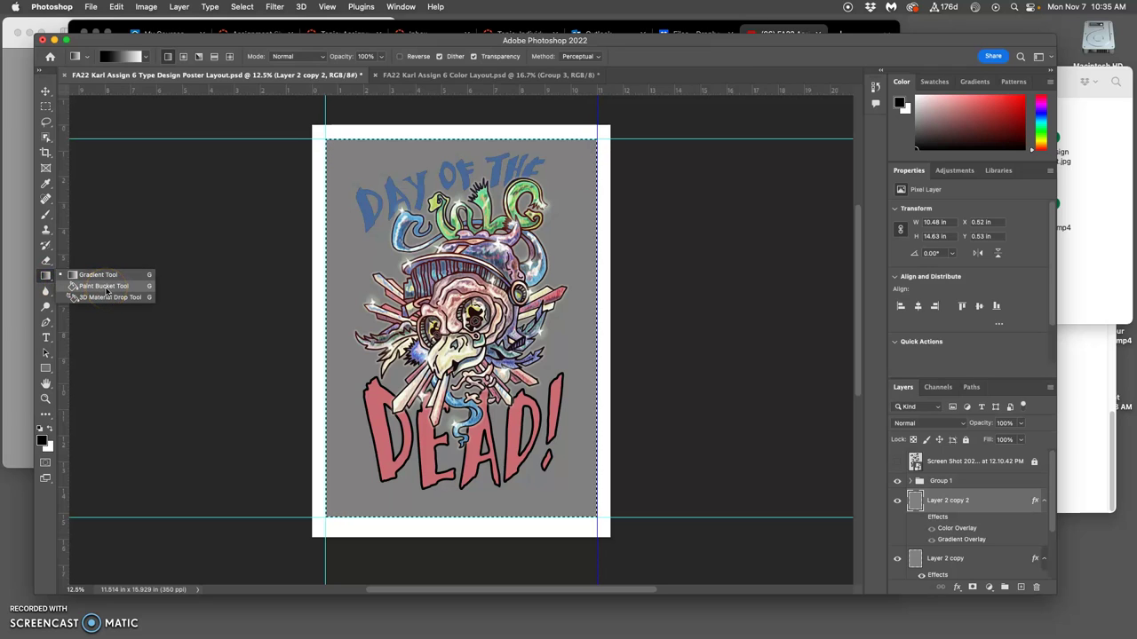
{"action": "left_click_drag", "start_coordinate": [106, 291], "coordinate": [84, 277]}
{"action": "left_click", "coordinate": [46, 277]}
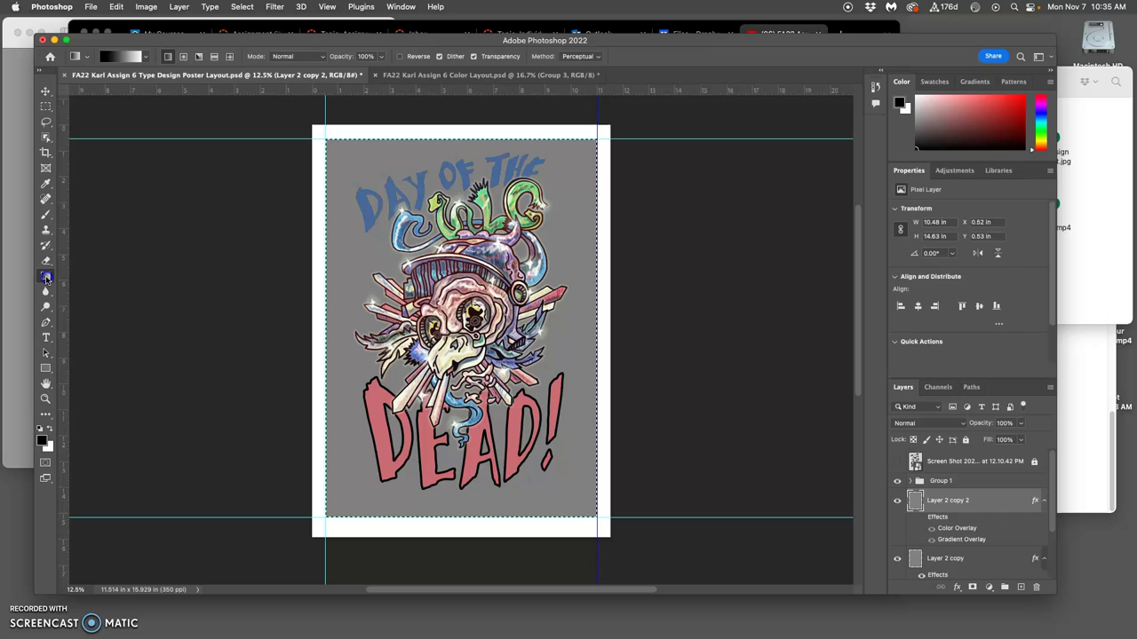
Step: Open the gradient presets from the options bar and expand the Iridescent folder
{"action": "left_click", "coordinate": [124, 56]}
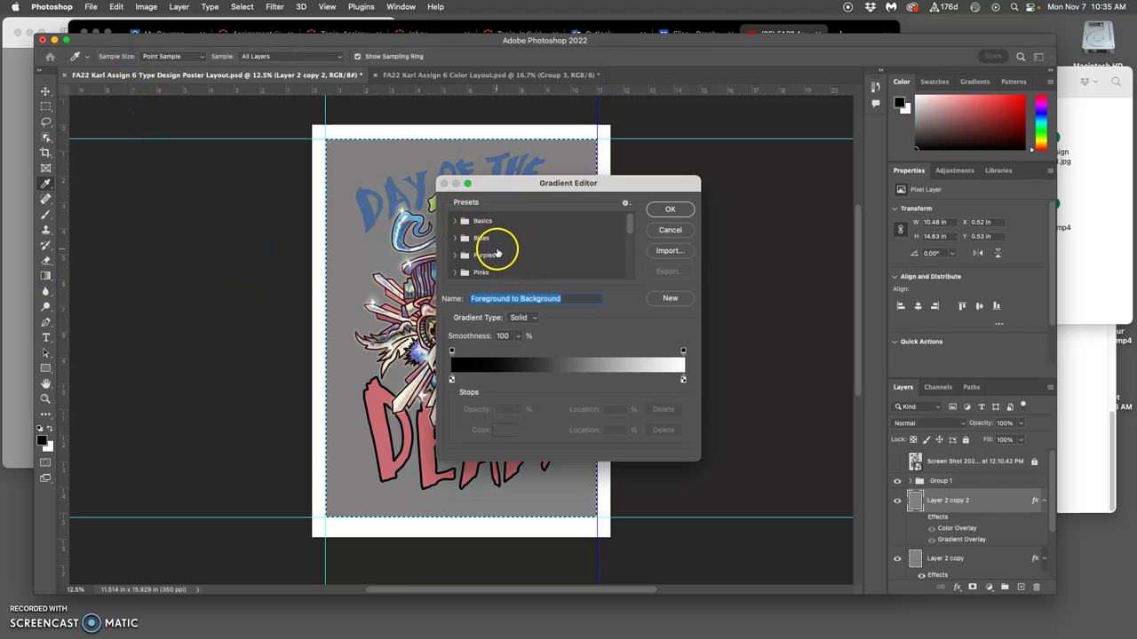
{"action": "scroll", "coordinate": [498, 248], "scroll_direction": "down", "scroll_amount": 3}
{"action": "scroll", "coordinate": [506, 256], "scroll_direction": "down", "scroll_amount": 1}
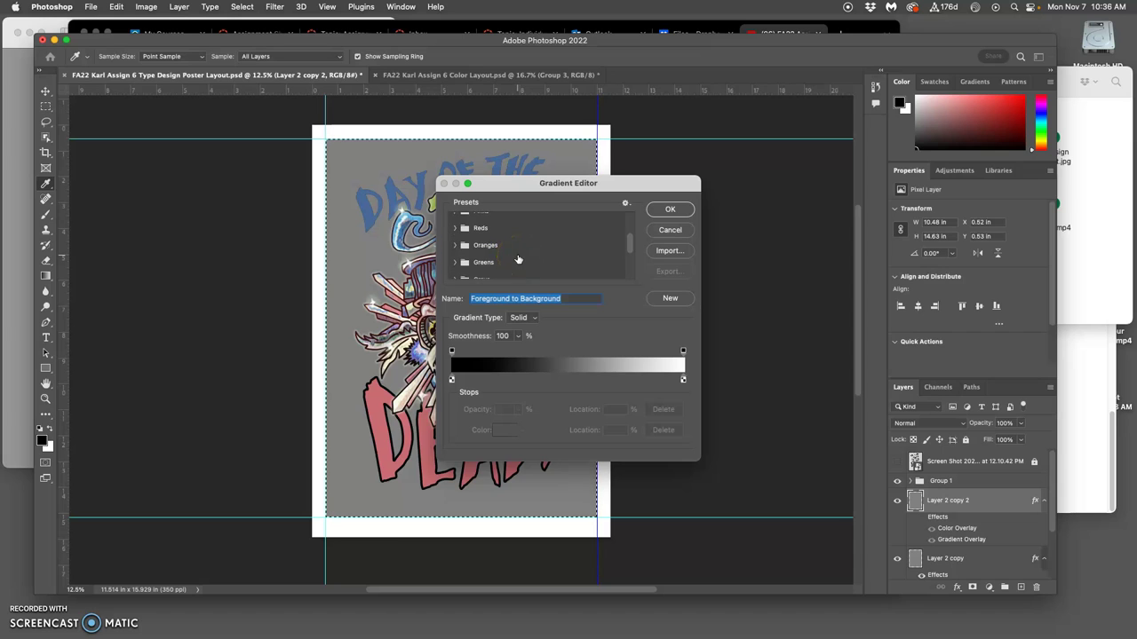
{"action": "scroll", "coordinate": [519, 258], "scroll_direction": "up", "scroll_amount": 3}
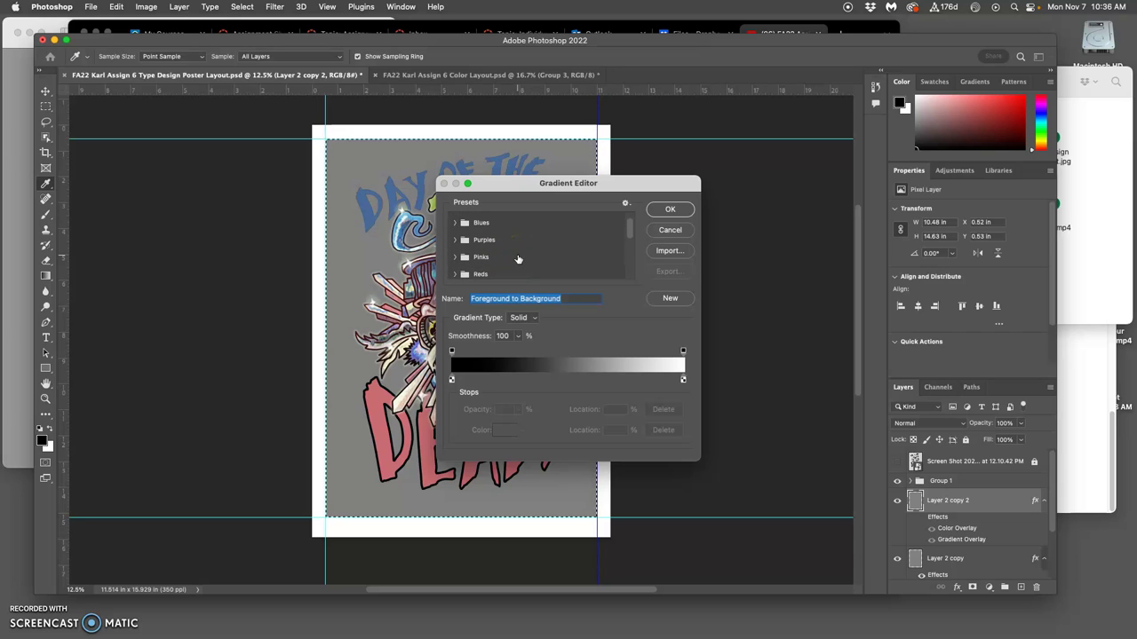
{"action": "scroll", "coordinate": [519, 258], "scroll_direction": "down", "scroll_amount": 5}
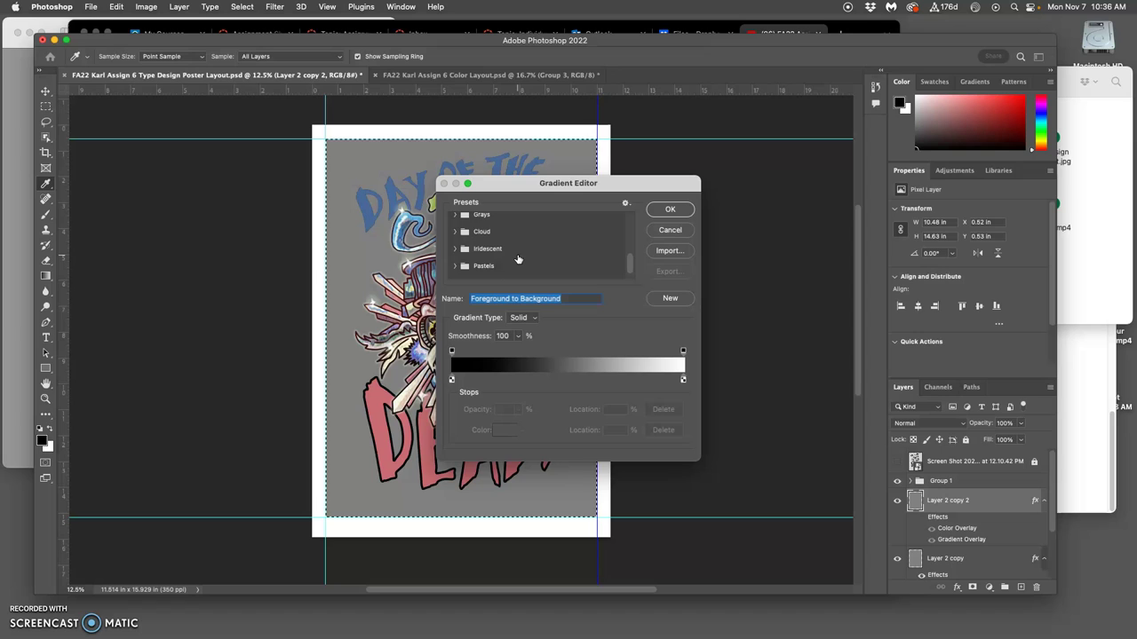
{"action": "scroll", "coordinate": [519, 259], "scroll_direction": "down", "scroll_amount": 1}
{"action": "left_click", "coordinate": [464, 236]}
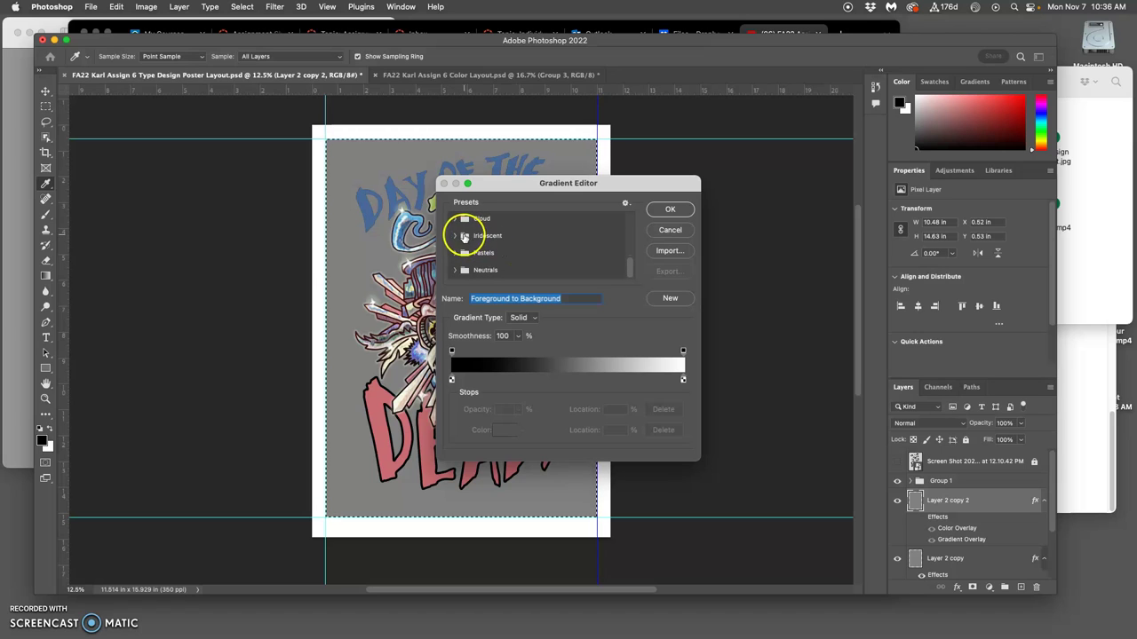
{"action": "left_click", "coordinate": [454, 236]}
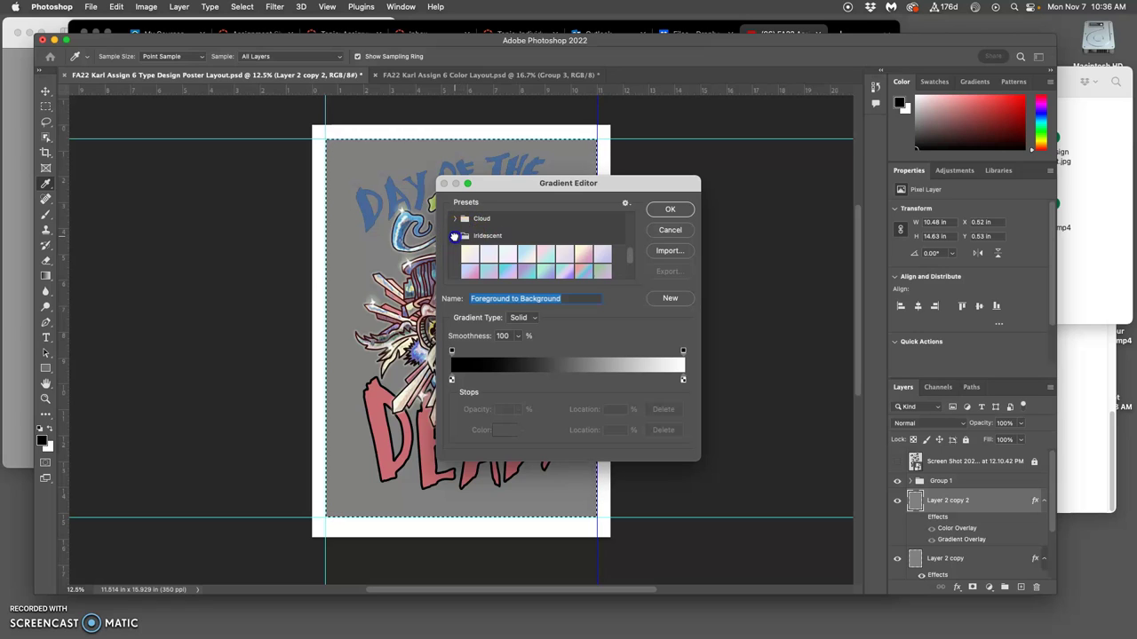
{"action": "scroll", "coordinate": [508, 254], "scroll_direction": "down", "scroll_amount": 4}
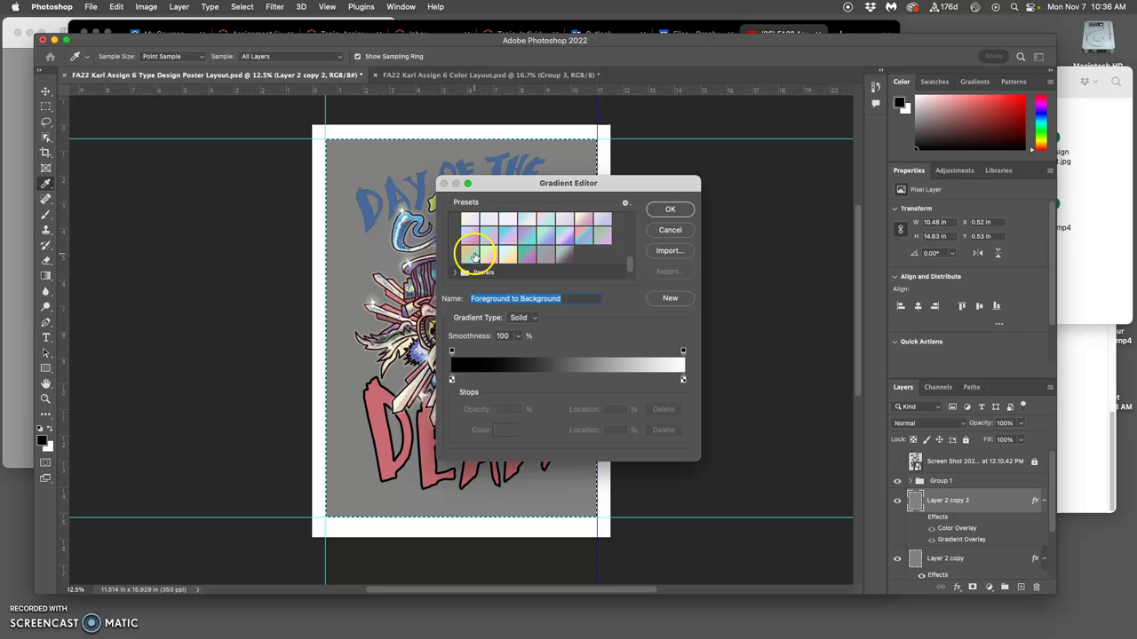
Step: Start from an Iridescent preset and recolour its middle stop to yellow
{"action": "left_click", "coordinate": [471, 254]}
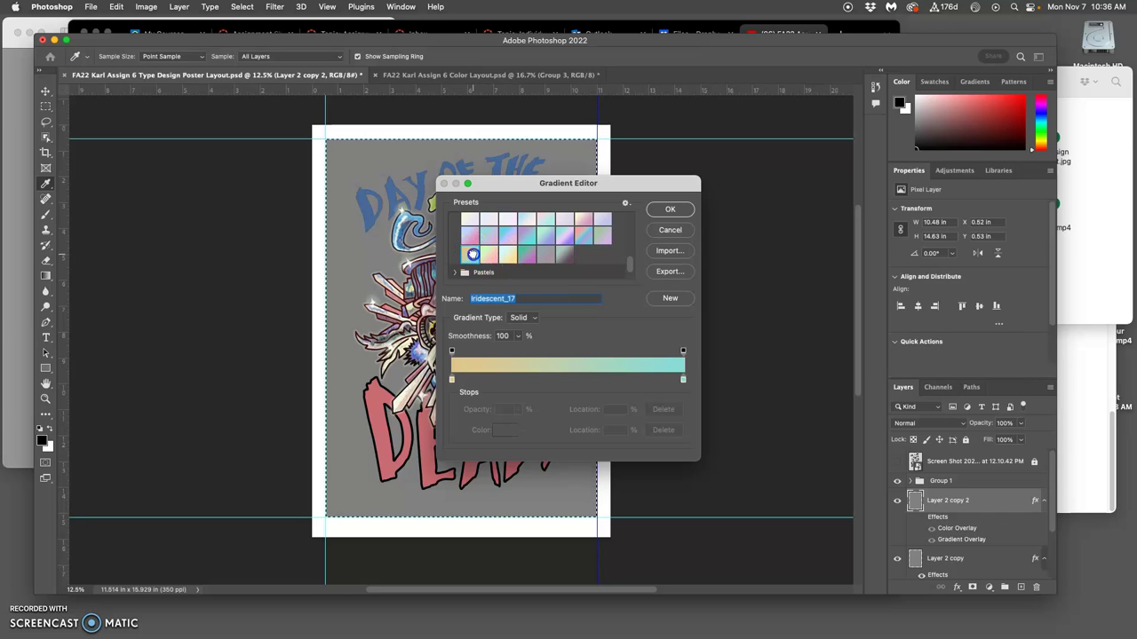
{"action": "left_click", "coordinate": [583, 234]}
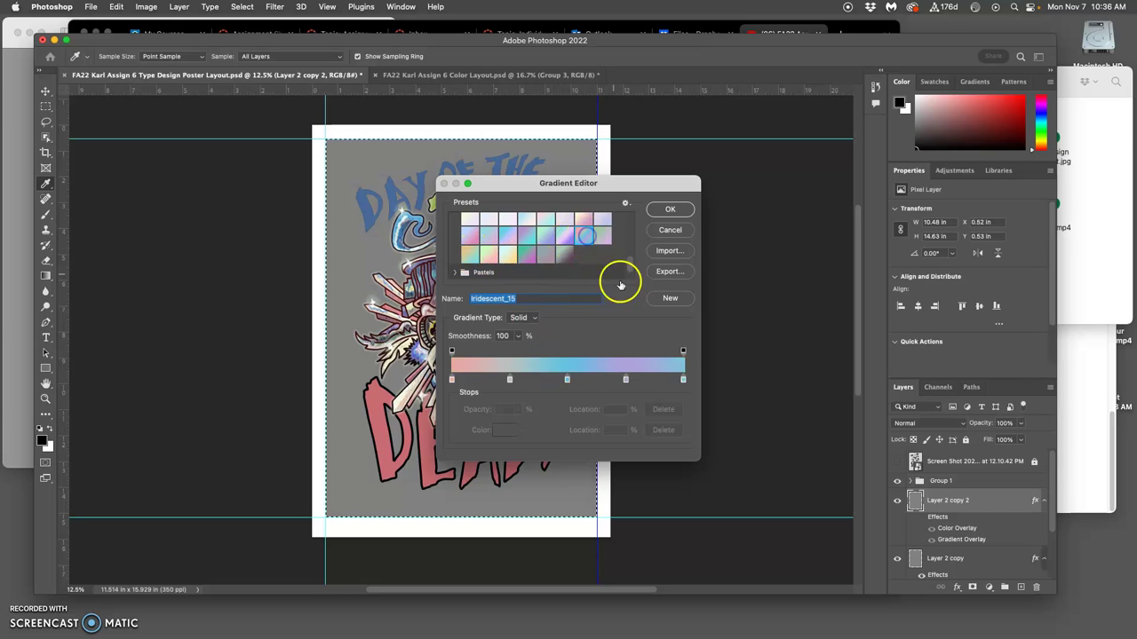
{"action": "left_click", "coordinate": [567, 380]}
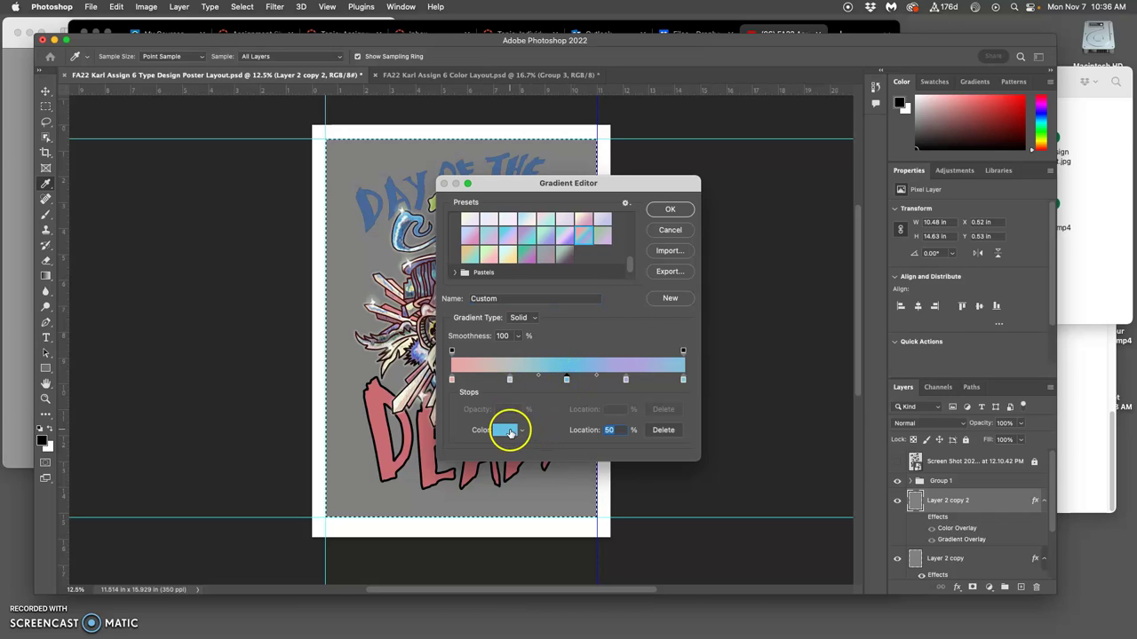
{"action": "left_click", "coordinate": [507, 429]}
{"action": "left_click", "coordinate": [781, 393]}
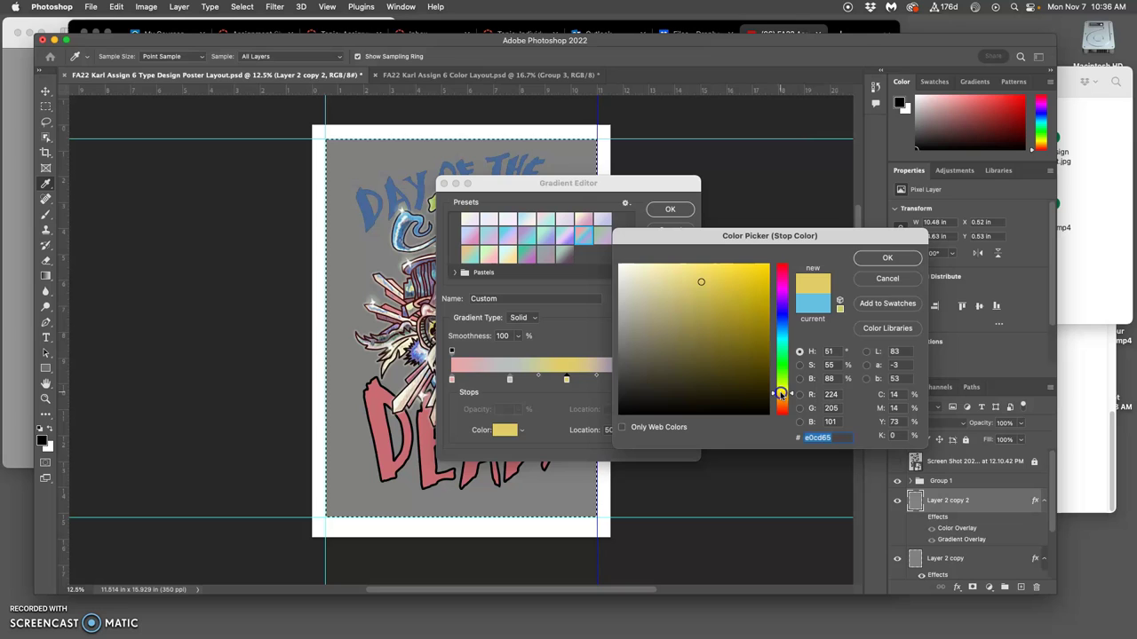
{"action": "left_click", "coordinate": [875, 258]}
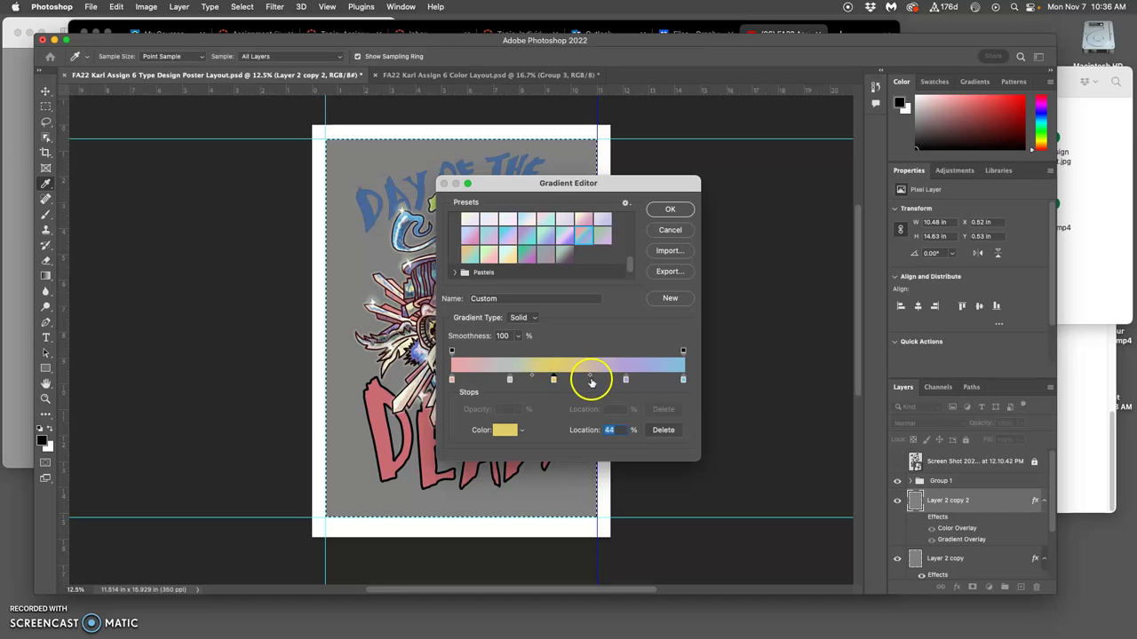
Step: Add a new tan colour stop at 60%
{"action": "left_click", "coordinate": [591, 380]}
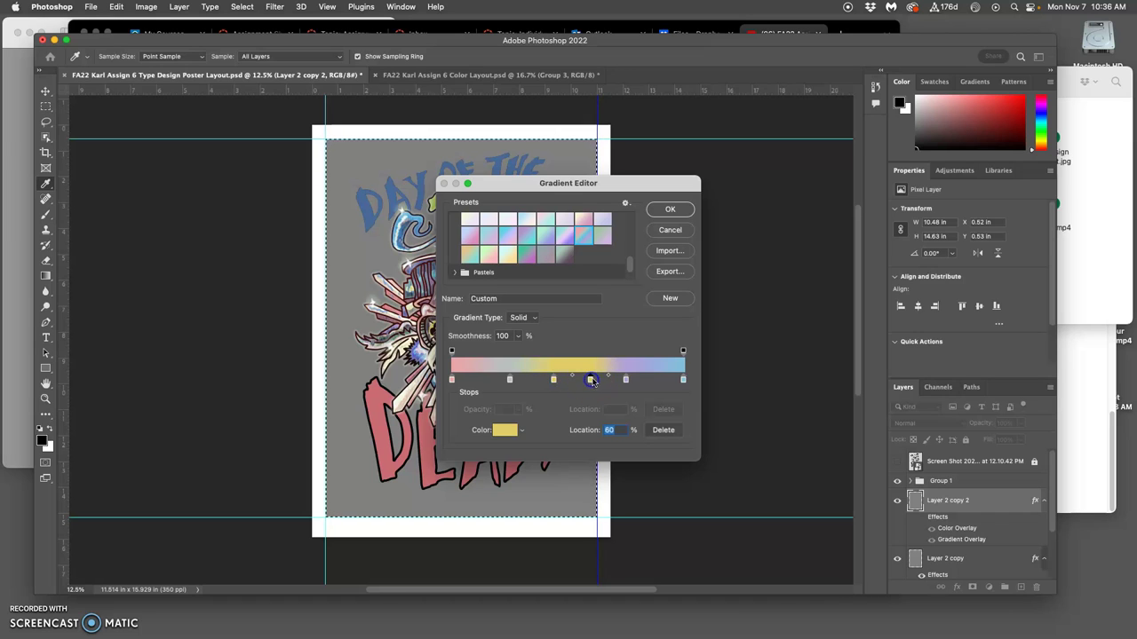
{"action": "left_click", "coordinate": [505, 429]}
{"action": "left_click_drag", "start_coordinate": [663, 315], "coordinate": [669, 296]}
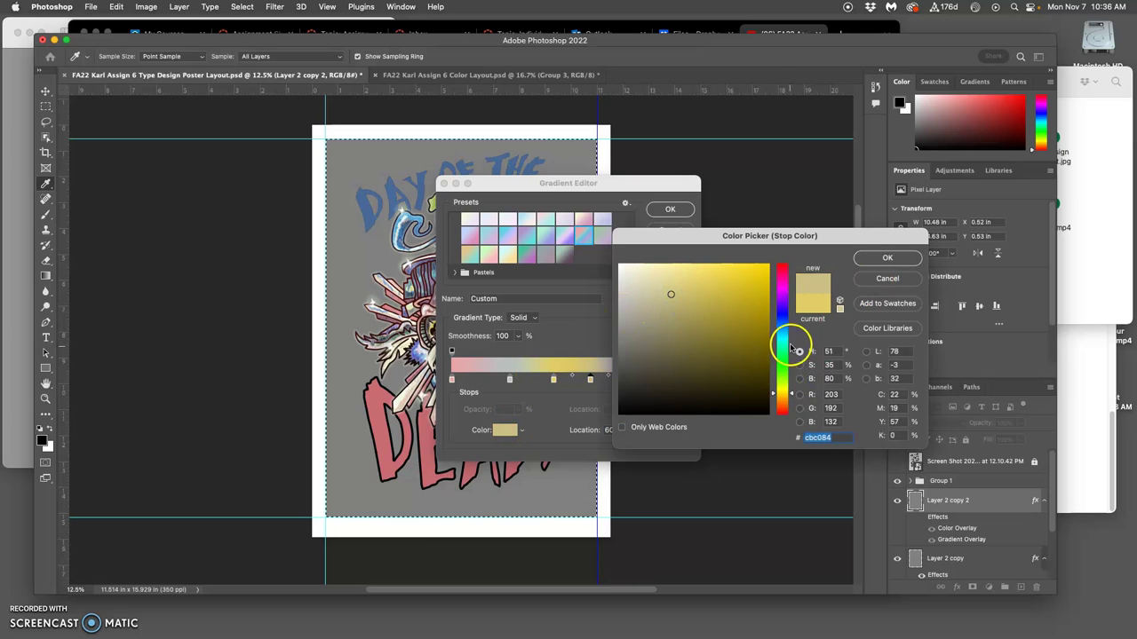
{"action": "left_click_drag", "start_coordinate": [786, 343], "coordinate": [779, 400]}
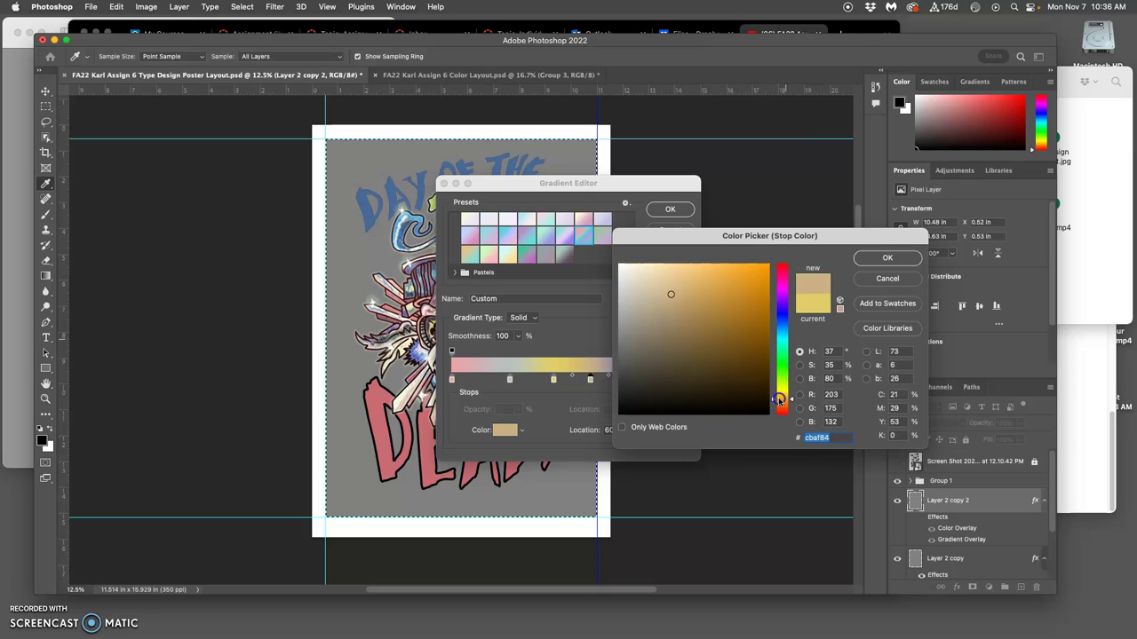
{"action": "left_click", "coordinate": [876, 256]}
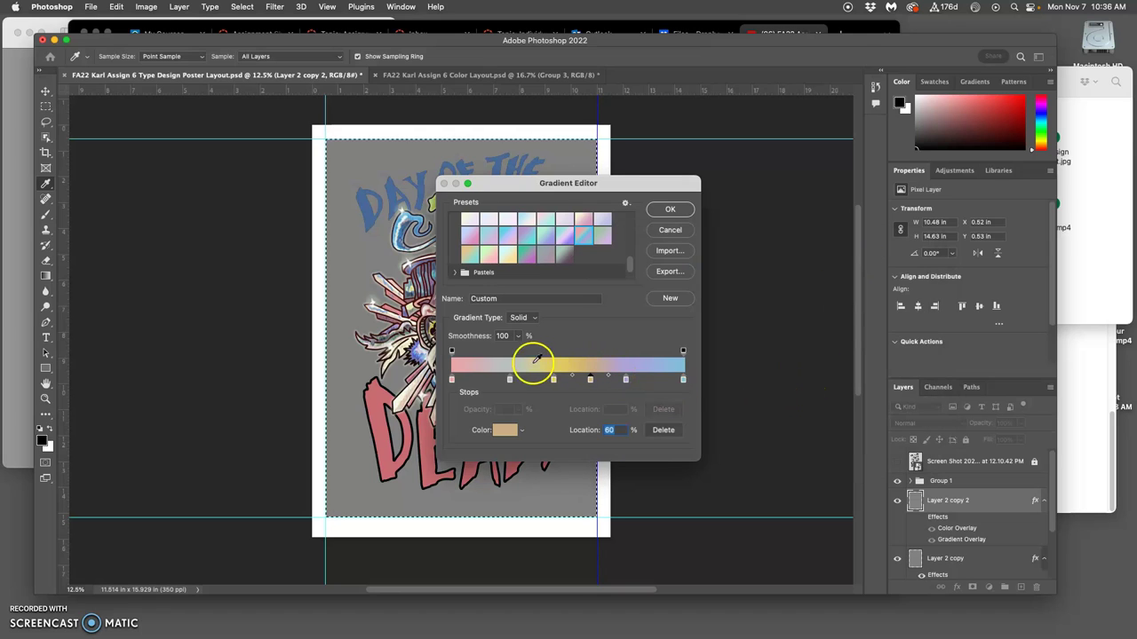
Step: Slide the second stop left, lighten the yellow stop at 38%, and accept the gradient
{"action": "left_click_drag", "start_coordinate": [508, 380], "coordinate": [495, 381]}
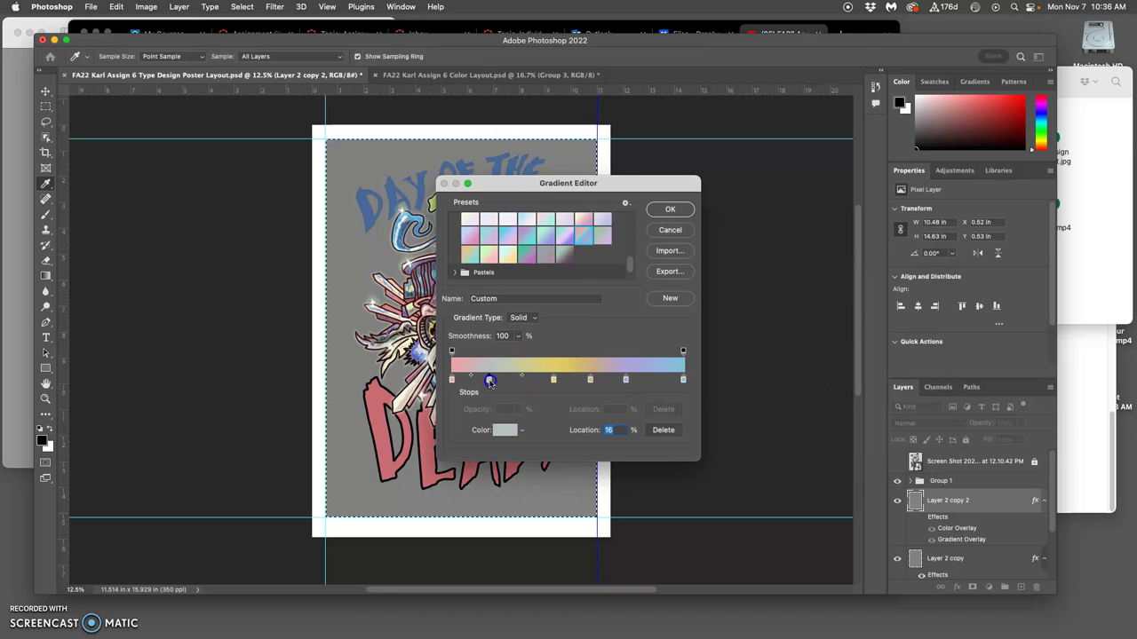
{"action": "left_click", "coordinate": [552, 380]}
{"action": "left_click", "coordinate": [507, 430]}
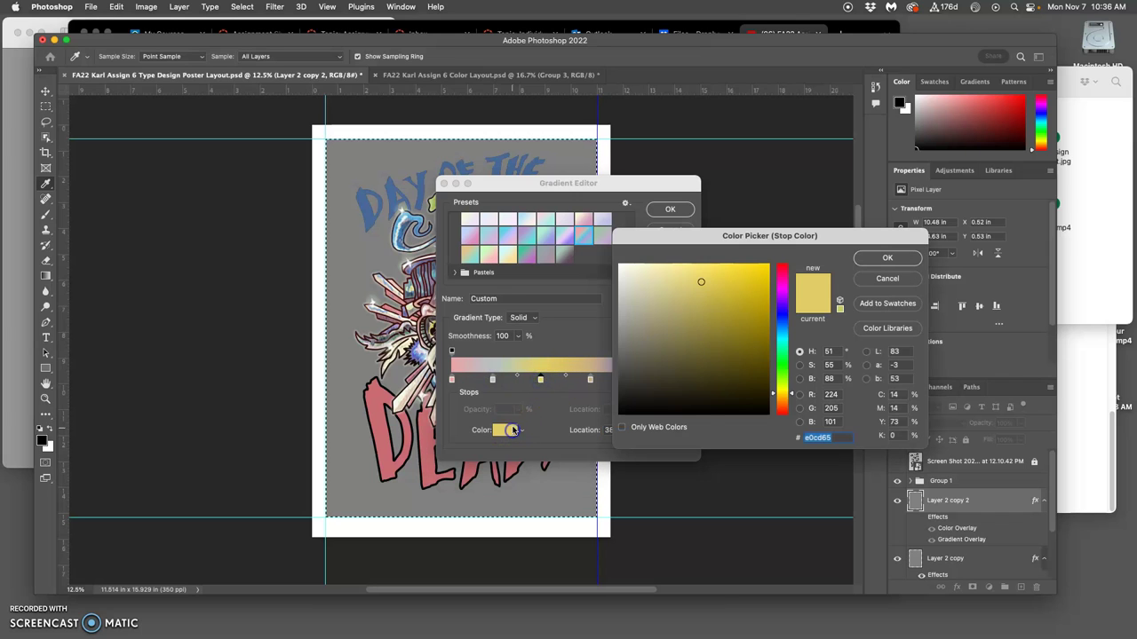
{"action": "left_click", "coordinate": [669, 277]}
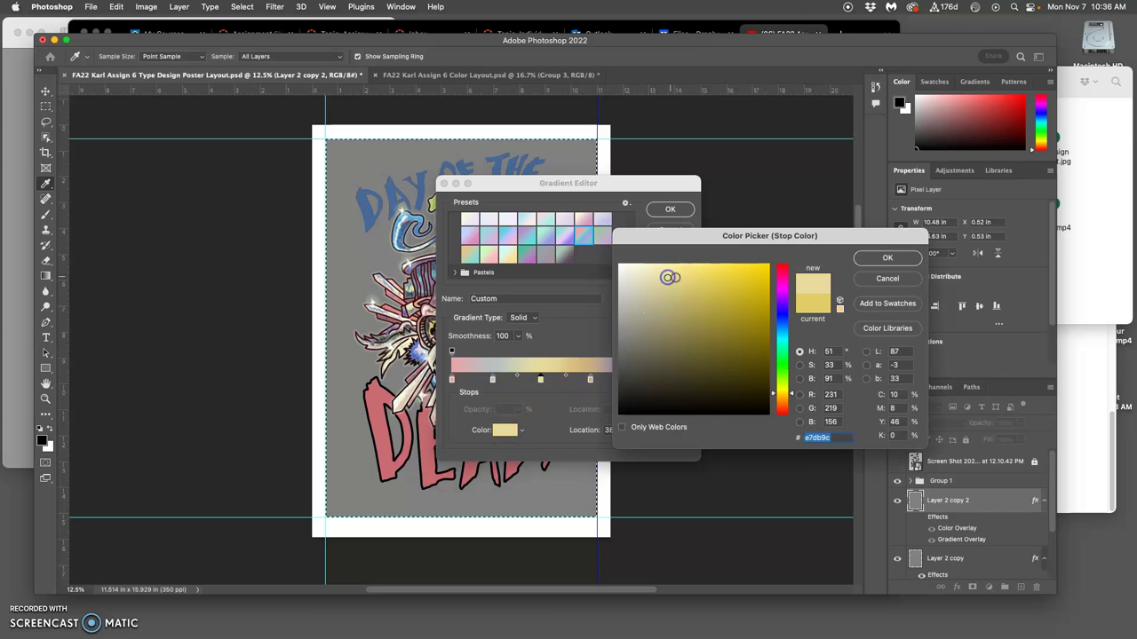
{"action": "left_click", "coordinate": [869, 260]}
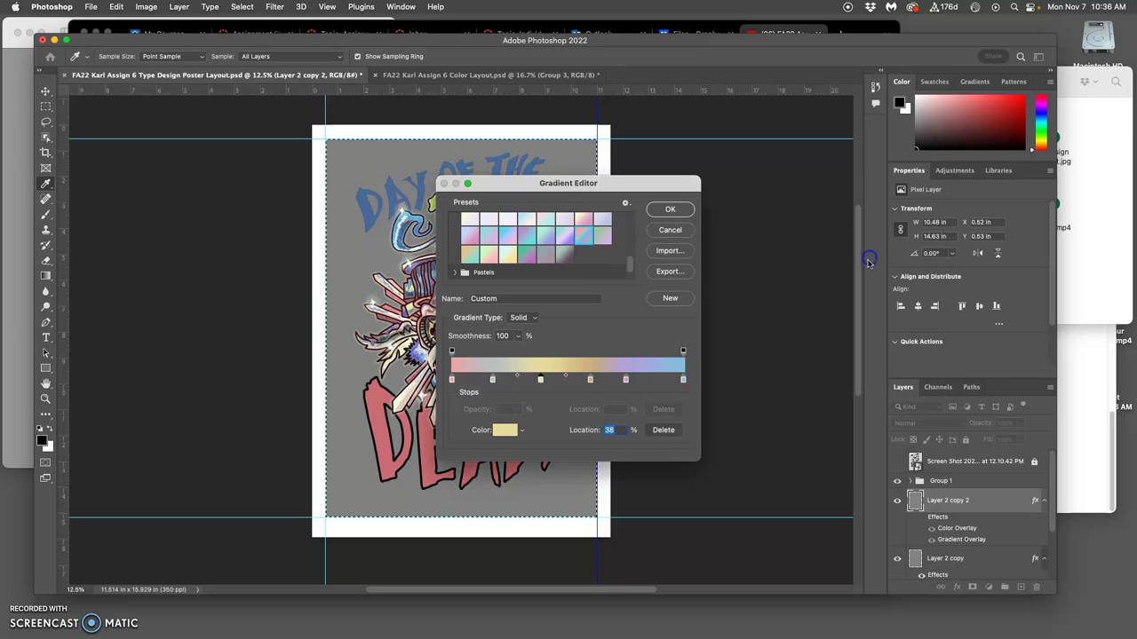
{"action": "left_click", "coordinate": [673, 210]}
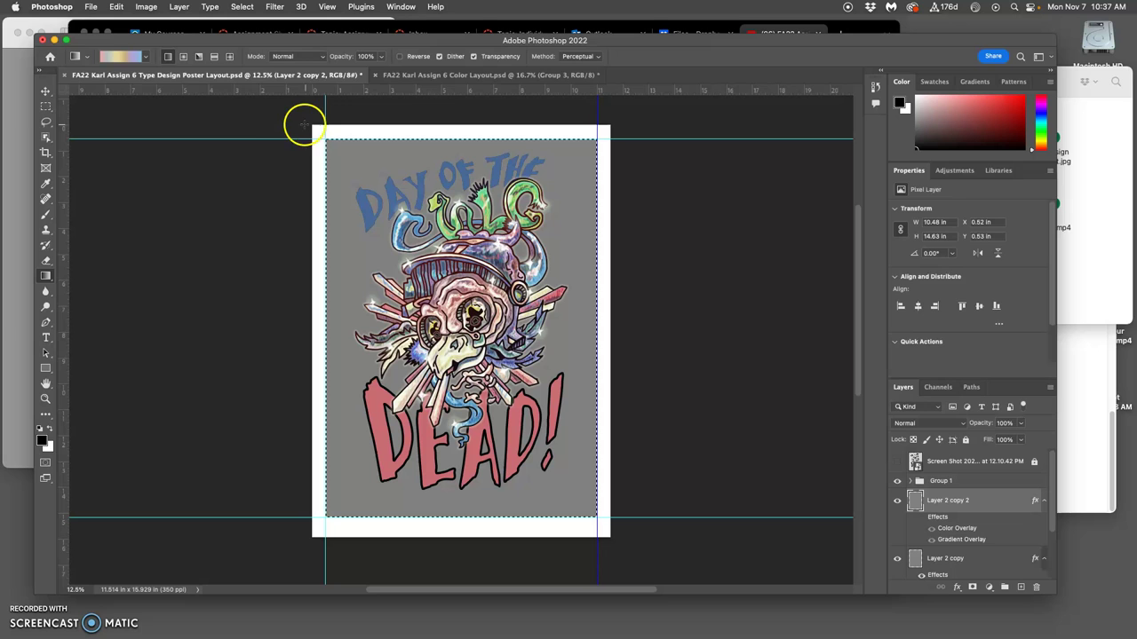
Step: Fill Layer 2 copy 2 with the pastel gradient and set its opacity to 59%
{"action": "left_click_drag", "start_coordinate": [445, 470], "coordinate": [591, 426]}
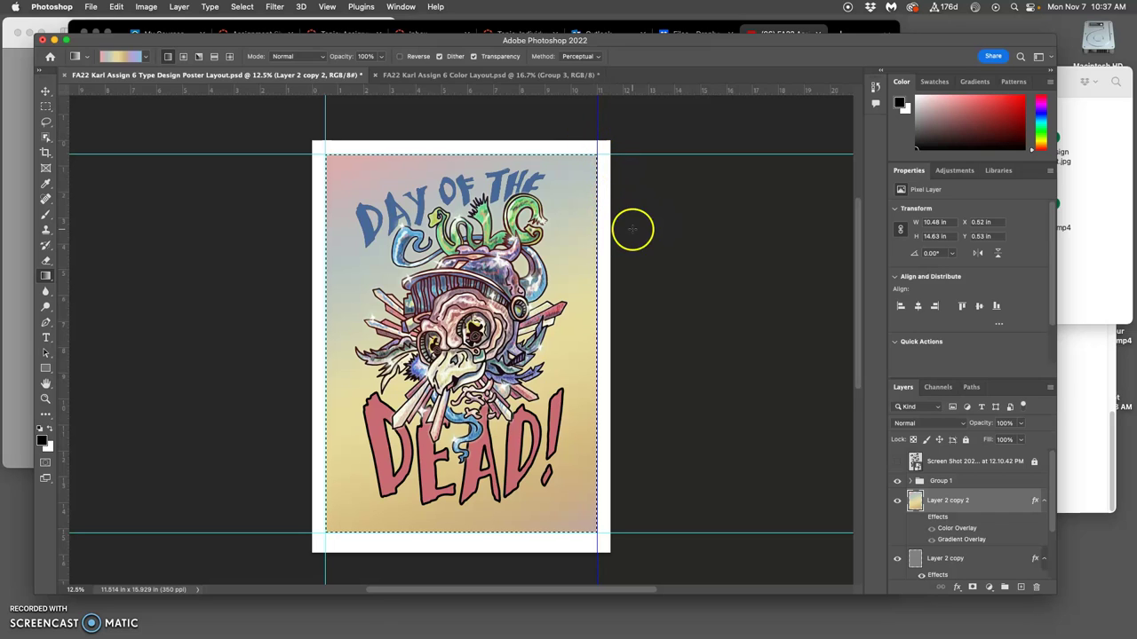
{"action": "left_click", "coordinate": [1019, 423]}
{"action": "left_click_drag", "start_coordinate": [1017, 438], "coordinate": [1006, 438]}
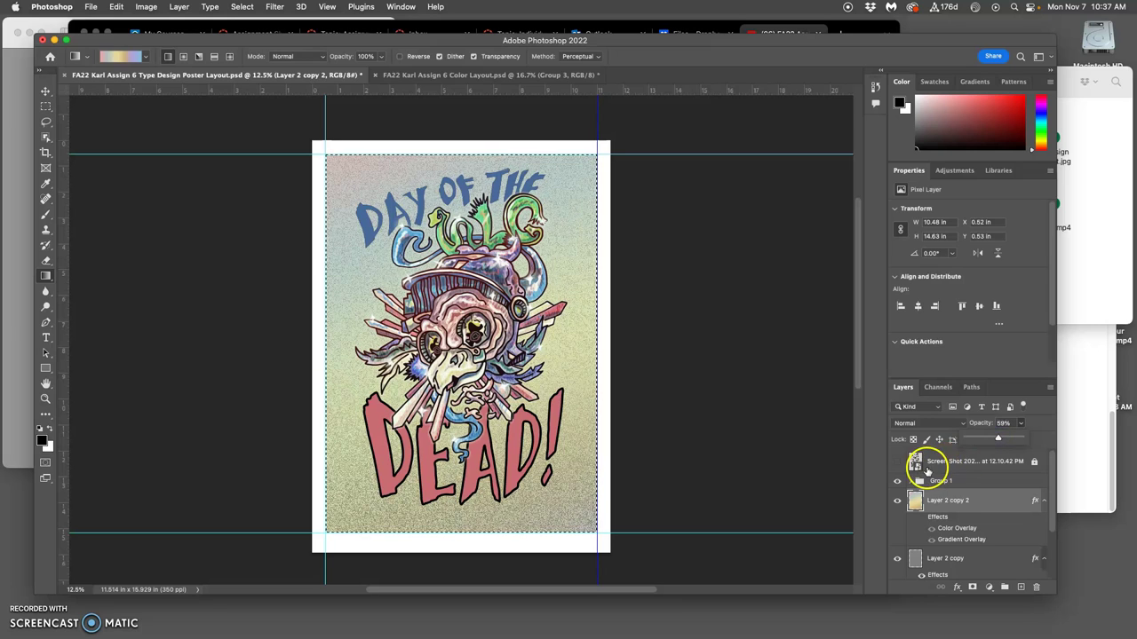
{"action": "left_click", "coordinate": [897, 501]}
{"action": "left_click", "coordinate": [898, 500]}
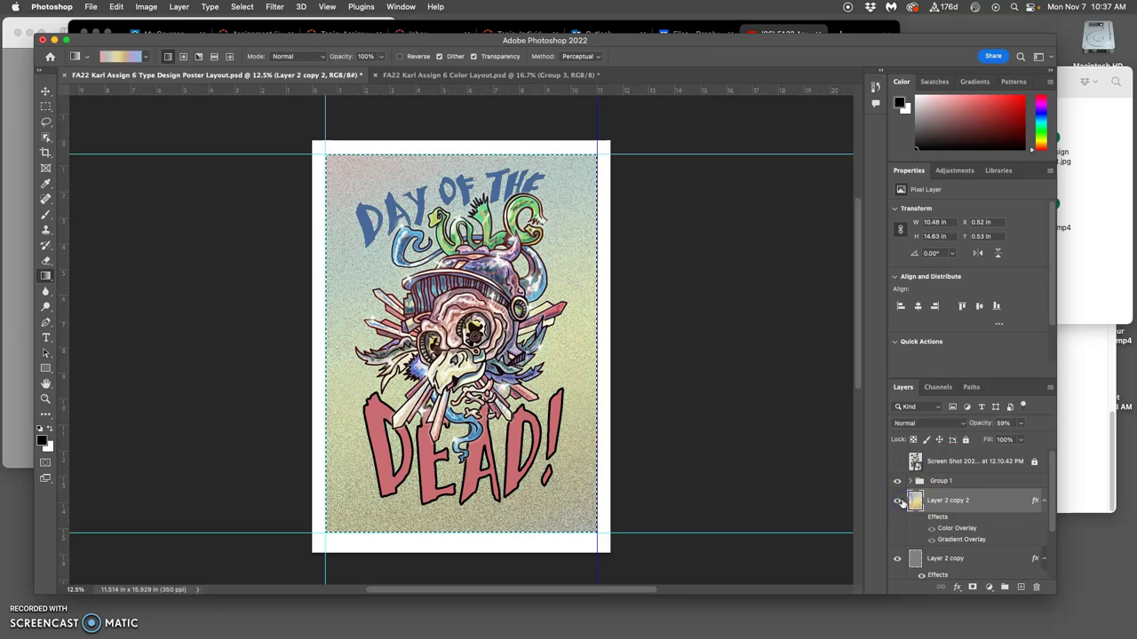
{"action": "left_click_drag", "start_coordinate": [914, 502], "coordinate": [1012, 586]}
Step: Add Layer 4 with a pastel gradient at 48% opacity in Screen mode, and hide Layer 2 copy
{"action": "left_click", "coordinate": [1018, 587]}
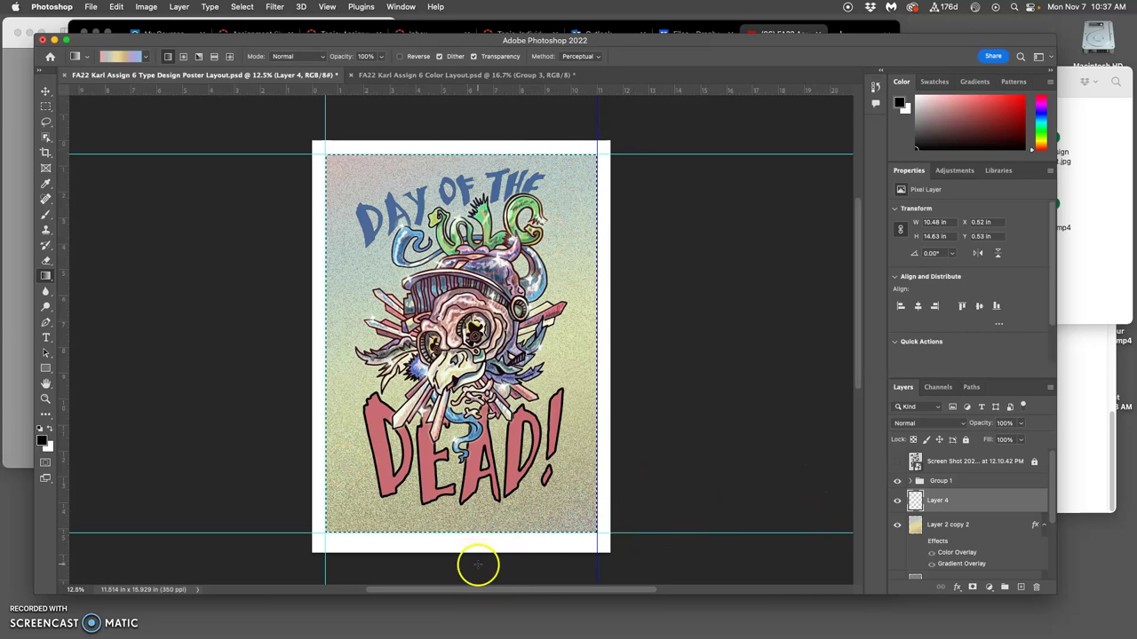
{"action": "left_click_drag", "start_coordinate": [451, 567], "coordinate": [550, 140]}
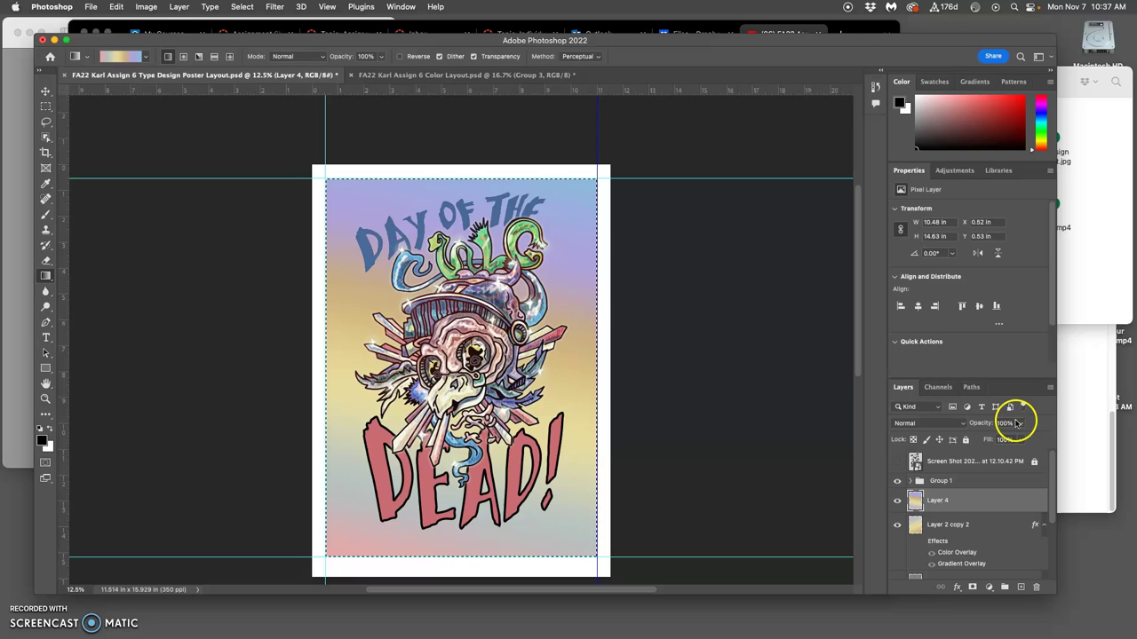
{"action": "left_click_drag", "start_coordinate": [999, 439], "coordinate": [999, 439]}
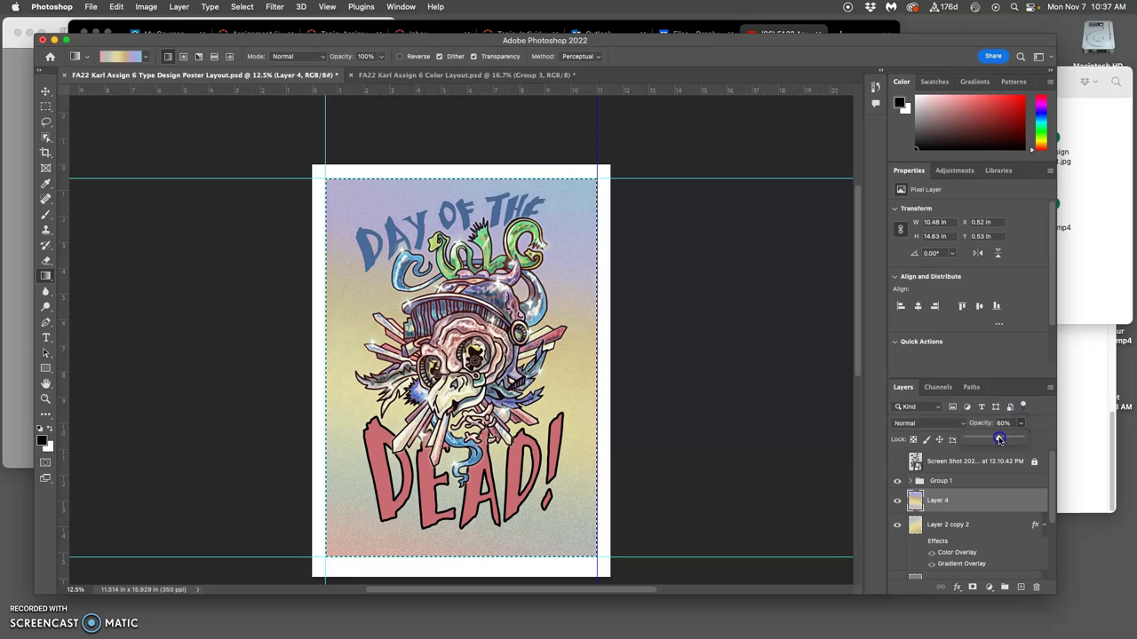
{"action": "left_click", "coordinate": [931, 422]}
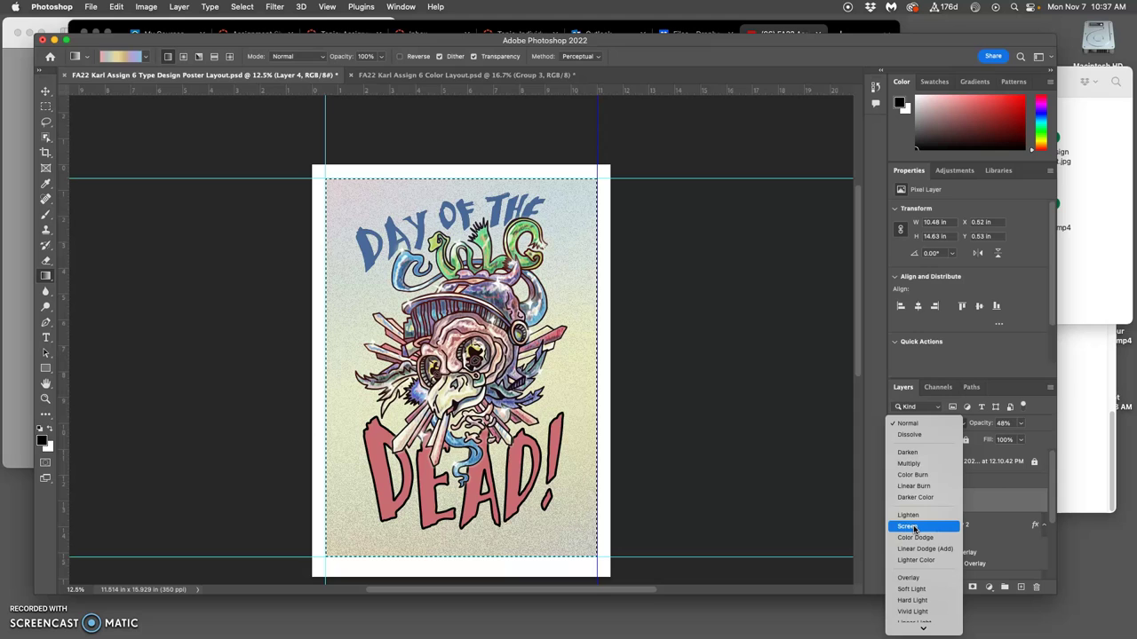
{"action": "left_click", "coordinate": [912, 527]}
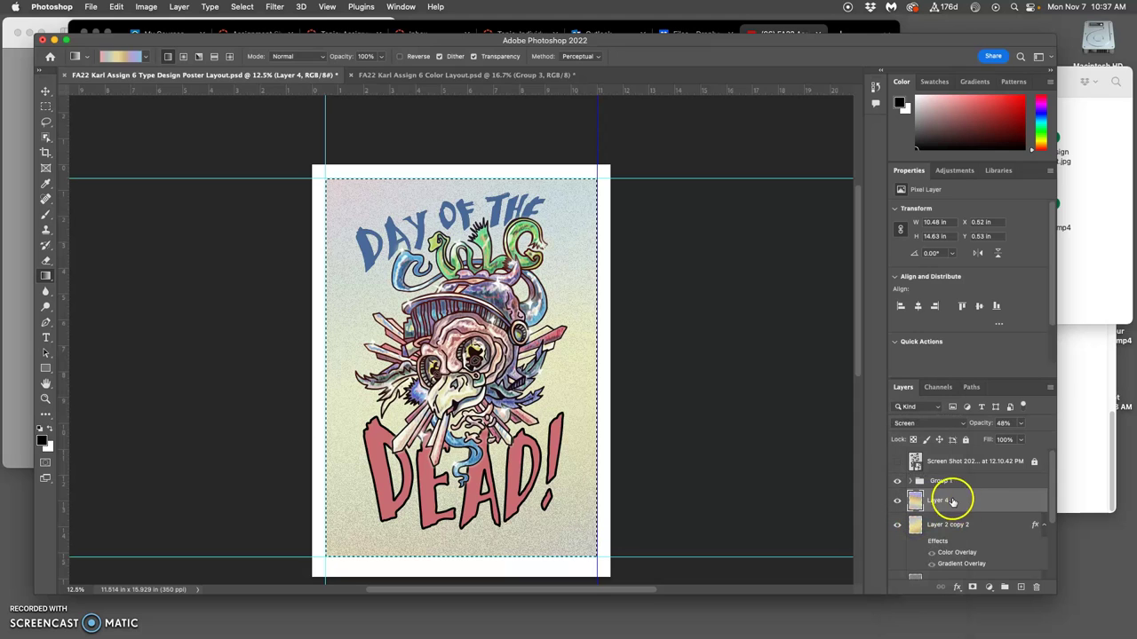
{"action": "scroll", "coordinate": [946, 506], "scroll_direction": "down", "scroll_amount": 3}
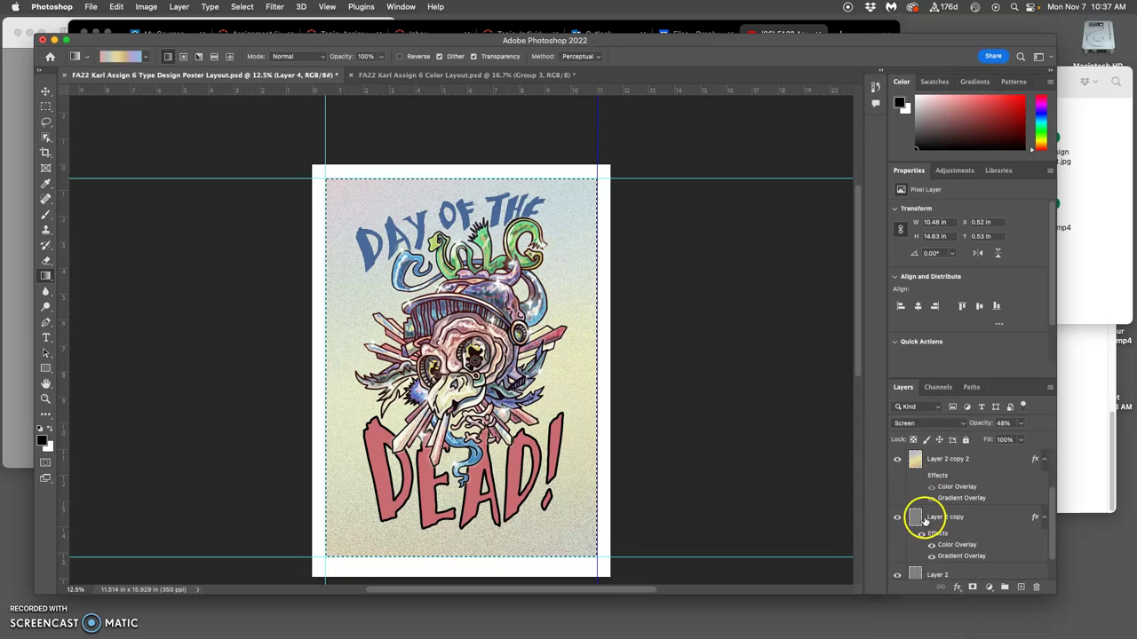
{"action": "left_click", "coordinate": [898, 518]}
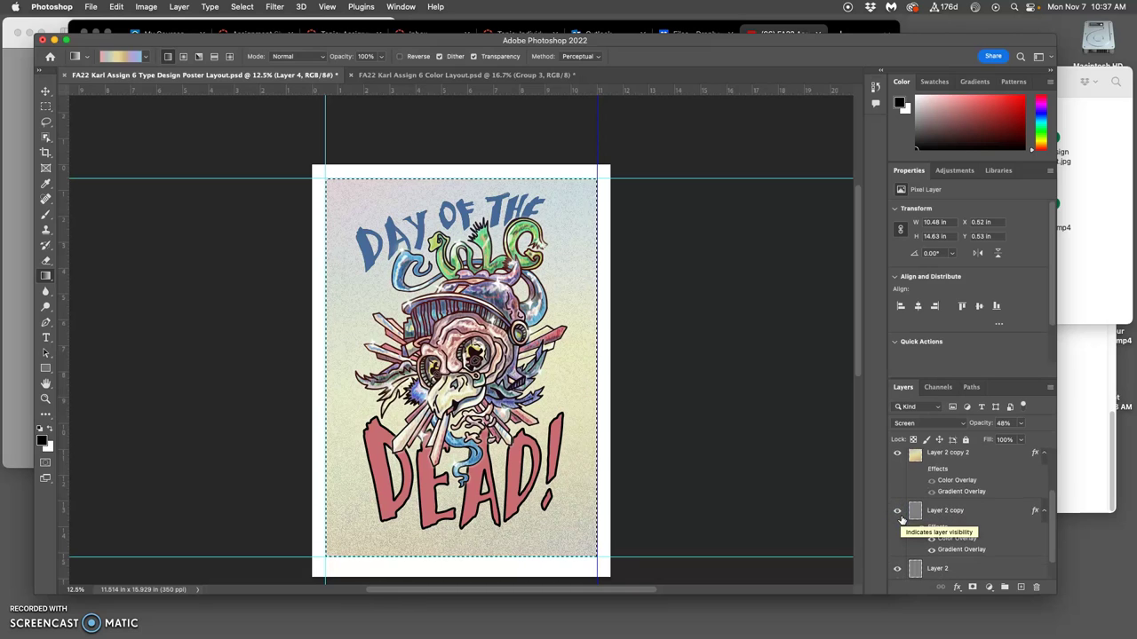
Step: Hide Layer 2 and turn off the guides
{"action": "scroll", "coordinate": [900, 524], "scroll_direction": "down", "scroll_amount": 1}
{"action": "left_click", "coordinate": [898, 541]}
{"action": "left_click", "coordinate": [897, 544]}
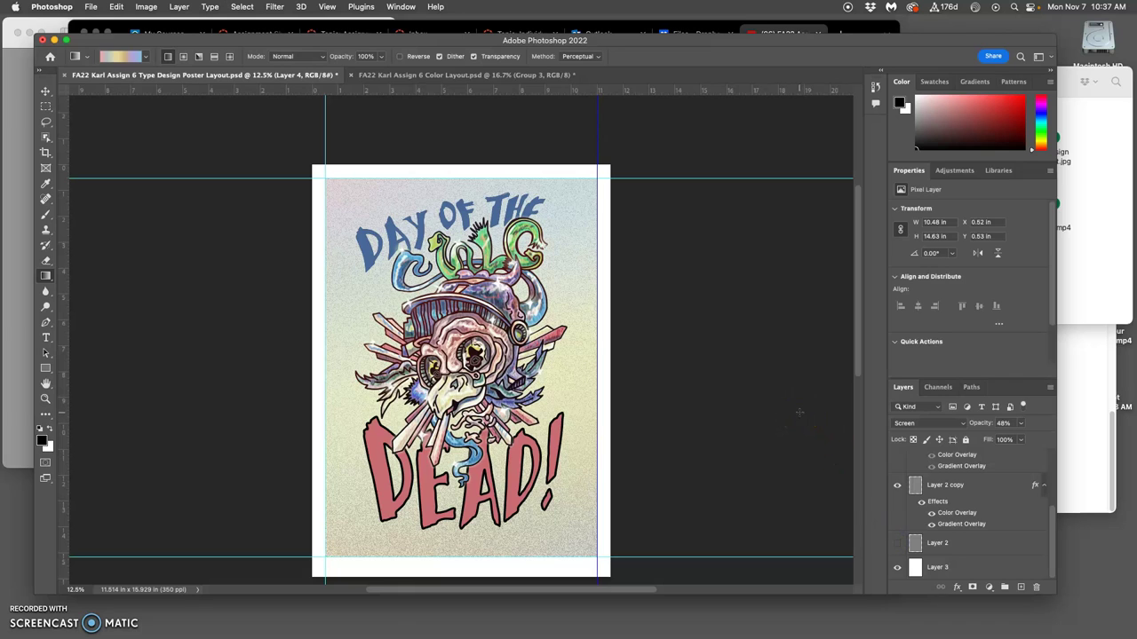
{"action": "key", "text": "super+h"}
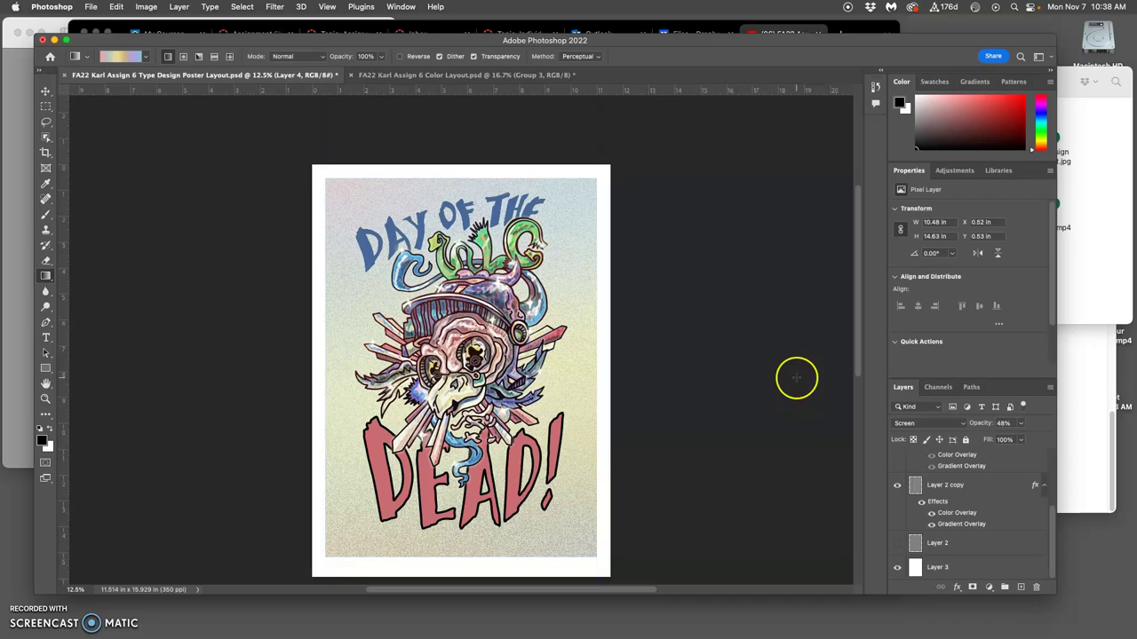
Step: Zoom in and pan across the skull, OF THE and DAY lettering to inspect the grainy texture
{"action": "scroll", "coordinate": [796, 378], "scroll_direction": "down", "scroll_amount": 2}
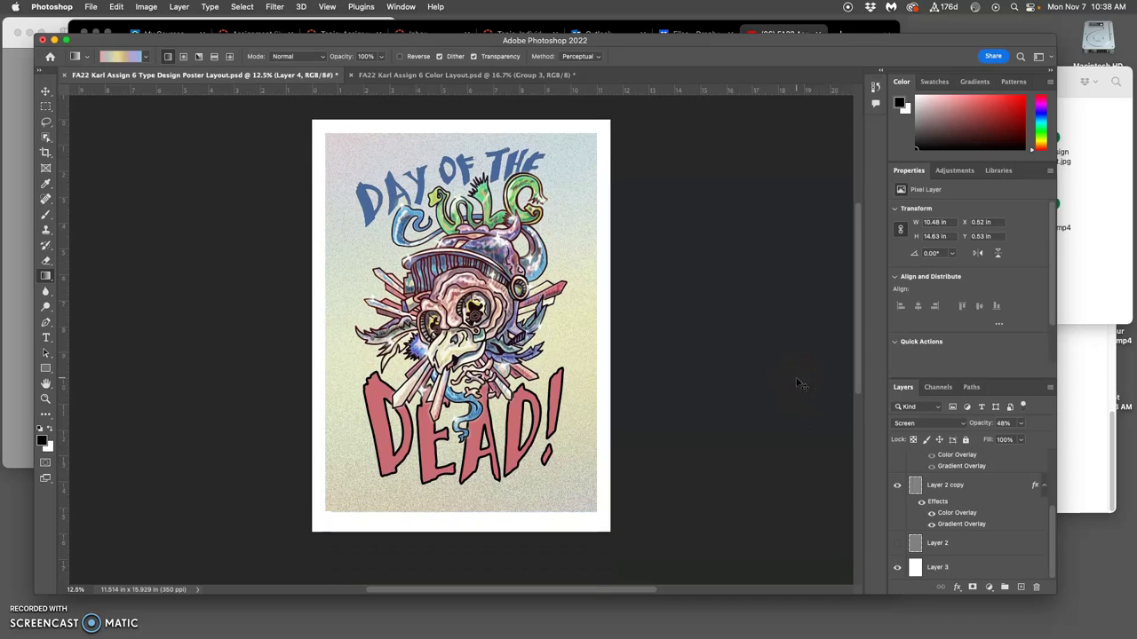
{"action": "left_click_drag", "start_coordinate": [797, 384], "coordinate": [757, 355]}
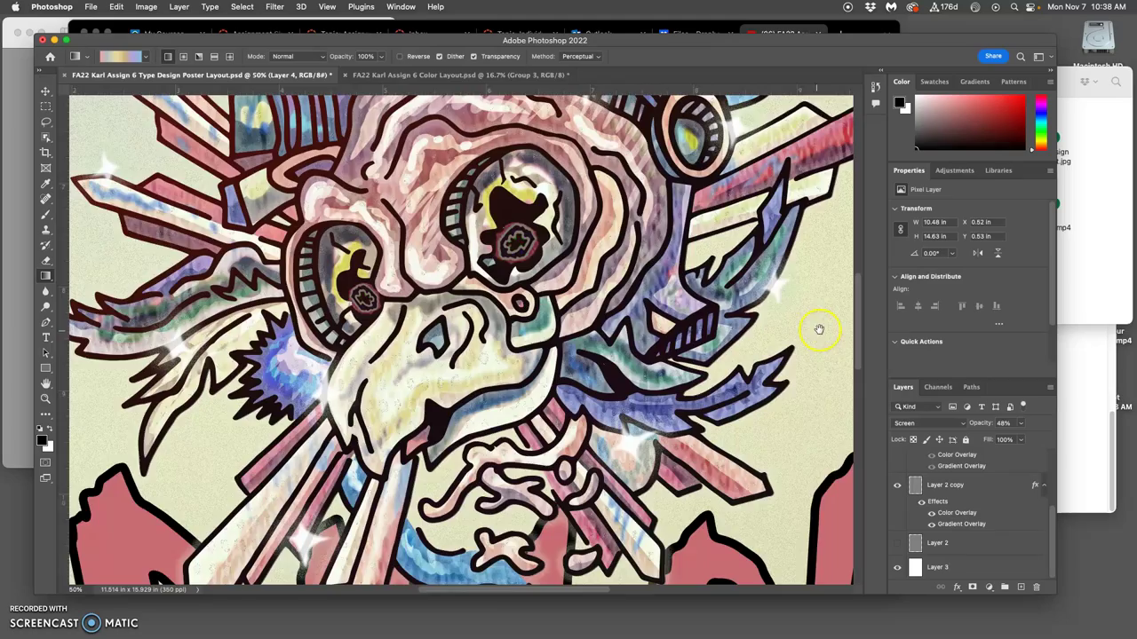
{"action": "left_click_drag", "start_coordinate": [819, 329], "coordinate": [691, 440]}
{"action": "mouse_move", "coordinate": [551, 333]}
{"action": "left_mouse_down"}
{"action": "mouse_move", "coordinate": [684, 329]}
{"action": "mouse_move", "coordinate": [541, 375]}
{"action": "mouse_move", "coordinate": [540, 333]}
{"action": "left_mouse_up"}
{"action": "scroll", "coordinate": [540, 333], "scroll_direction": "down", "scroll_amount": 10}
{"action": "scroll", "coordinate": [540, 333], "scroll_direction": "right", "scroll_amount": 5}
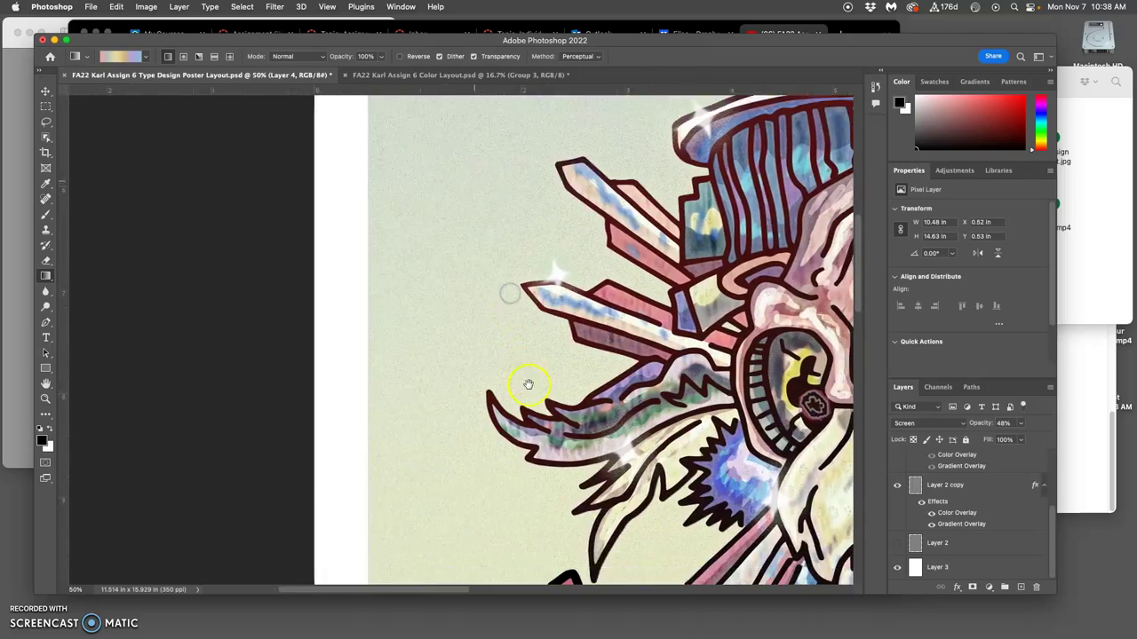
{"action": "scroll", "coordinate": [489, 266], "scroll_direction": "down", "scroll_amount": 5}
{"action": "scroll", "coordinate": [490, 266], "scroll_direction": "right", "scroll_amount": 5}
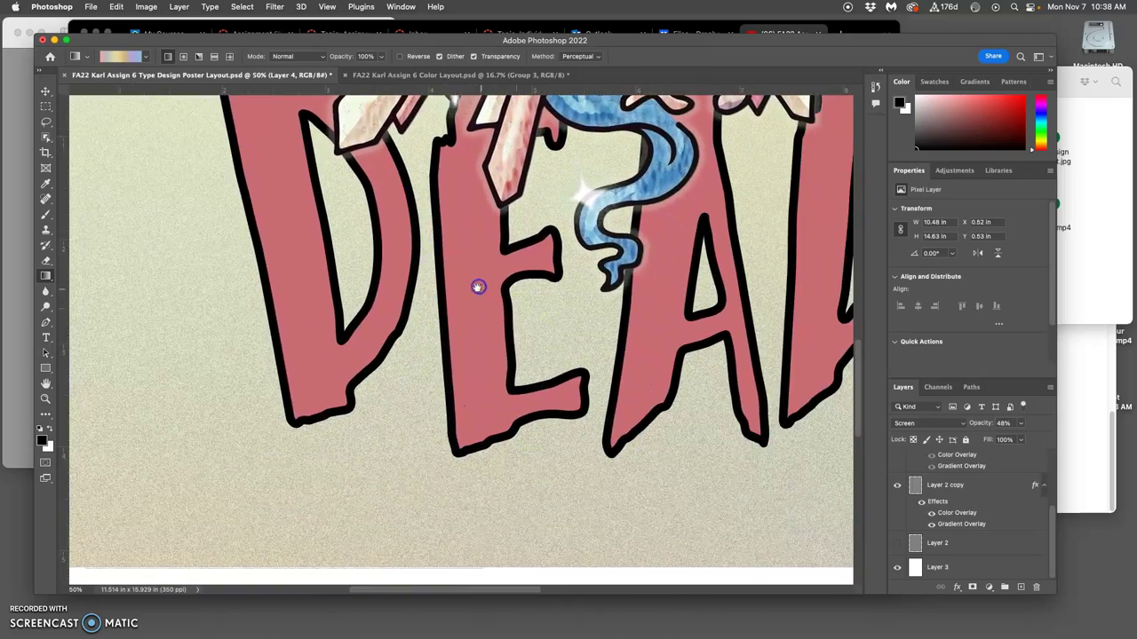
{"action": "scroll", "coordinate": [467, 325], "scroll_direction": "down", "scroll_amount": 2}
{"action": "scroll", "coordinate": [467, 325], "scroll_direction": "right", "scroll_amount": 2}
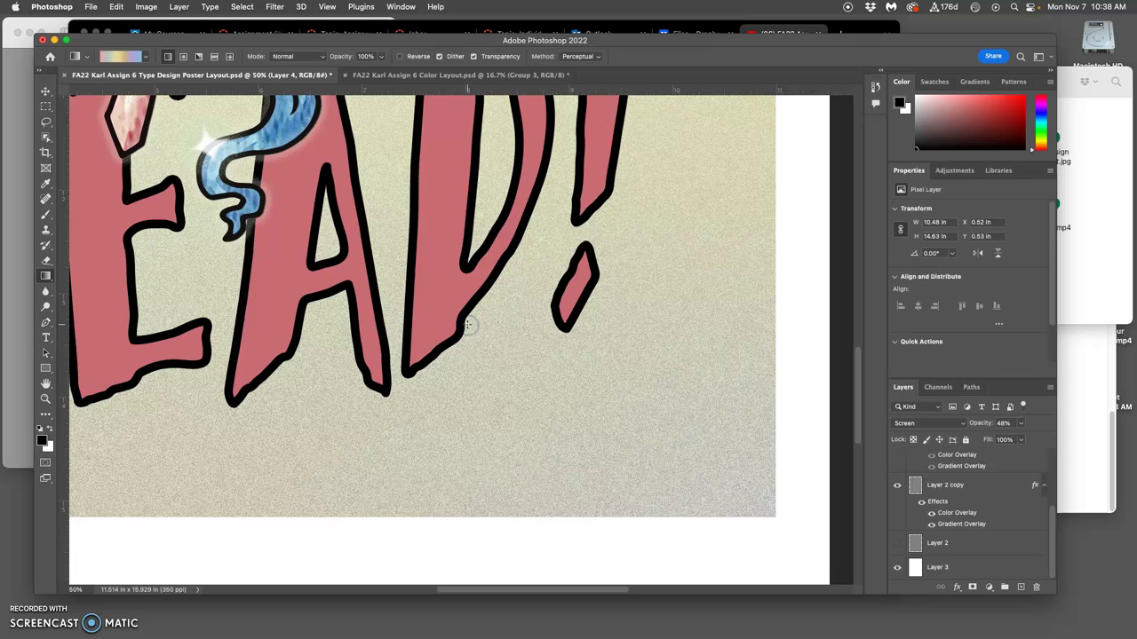
{"action": "scroll", "coordinate": [472, 325], "scroll_direction": "down", "scroll_amount": 4}
{"action": "scroll", "coordinate": [487, 333], "scroll_direction": "up", "scroll_amount": 4}
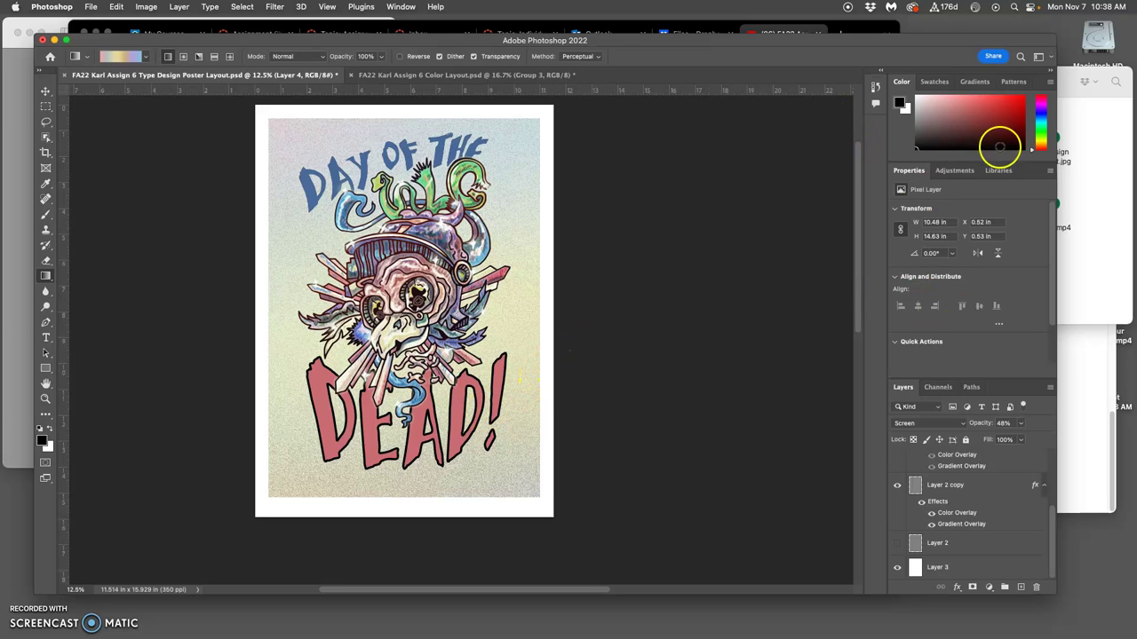
Step: Search Google Images in Chrome for 'retro texture poster background'
{"action": "left_click", "coordinate": [874, 29]}
{"action": "left_click", "coordinate": [841, 36]}
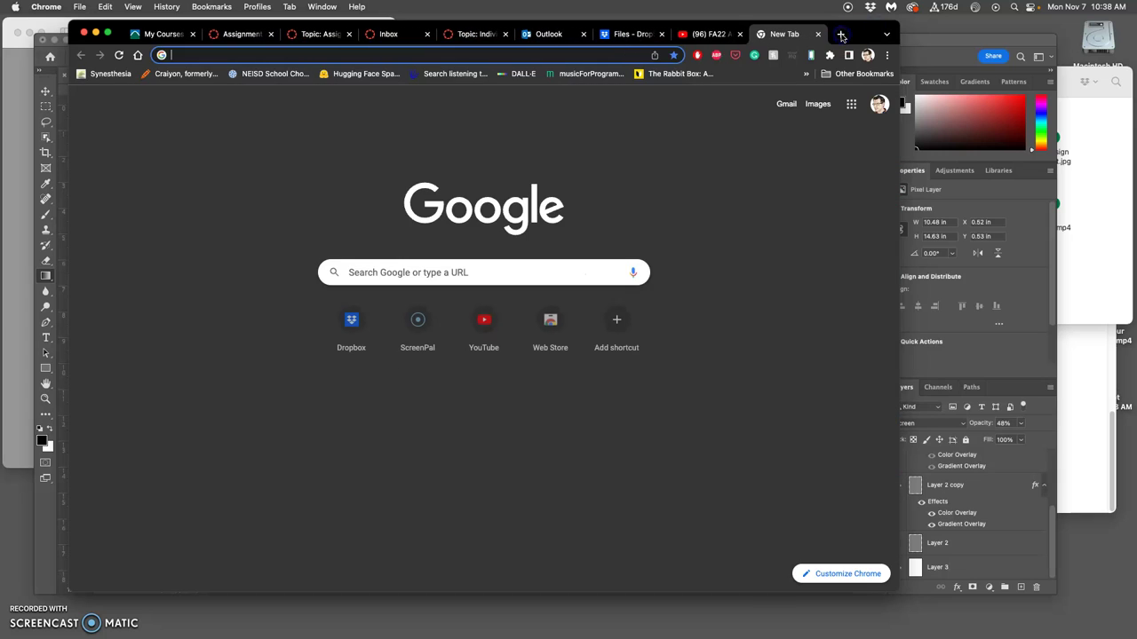
{"action": "left_click", "coordinate": [818, 104]}
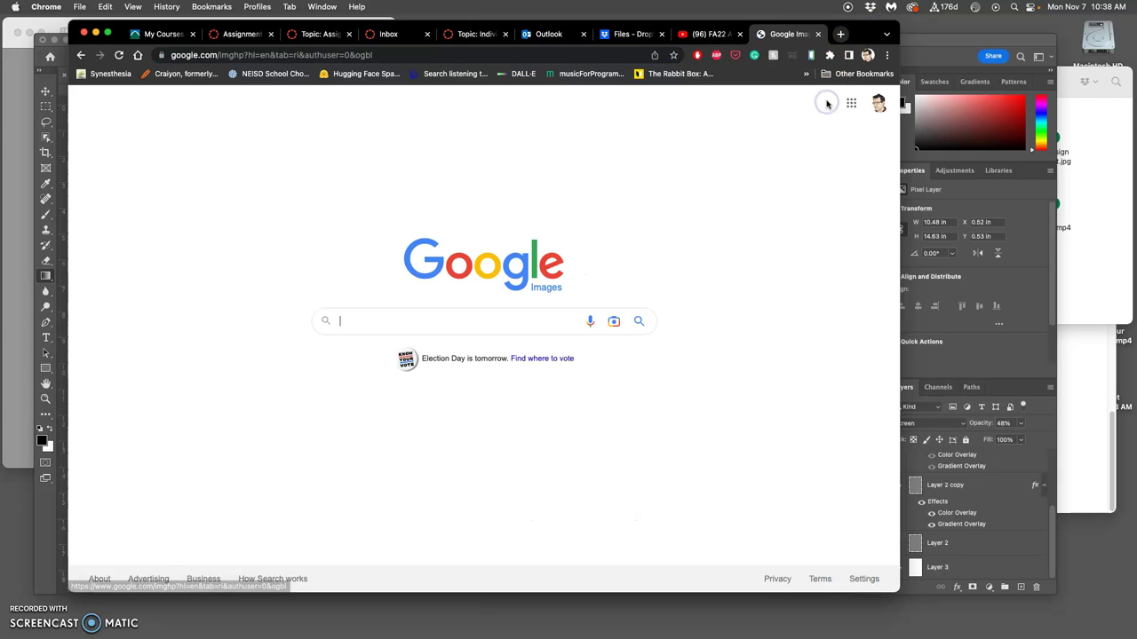
{"action": "type", "text": "r"}
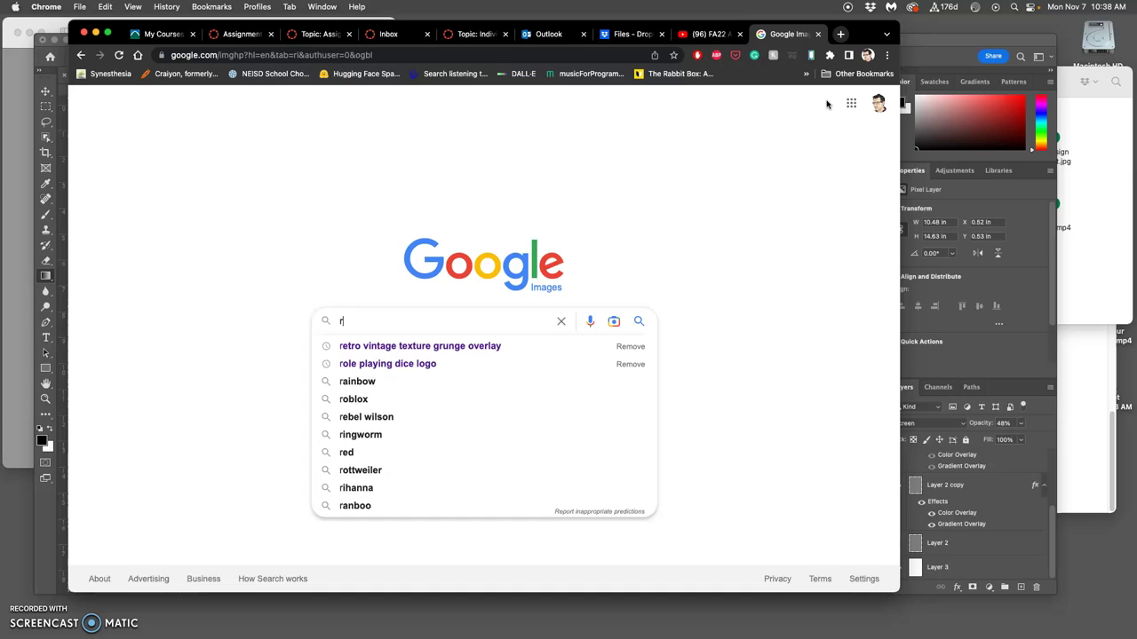
{"action": "type", "text": "etro tex"}
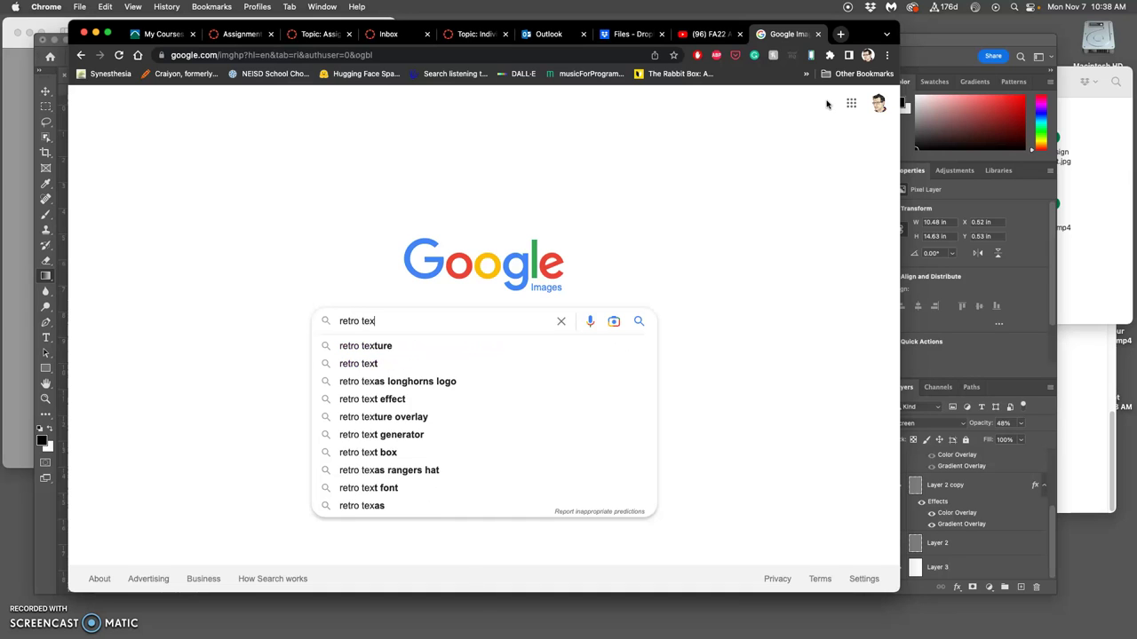
{"action": "type", "text": "ture pos"}
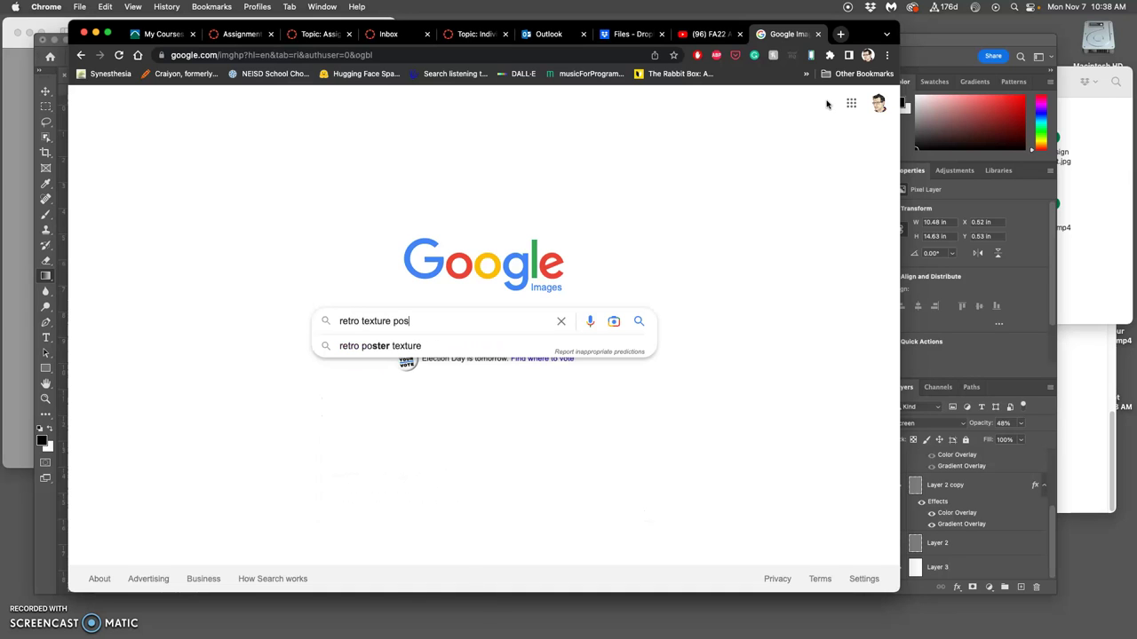
{"action": "type", "text": "ter background"}
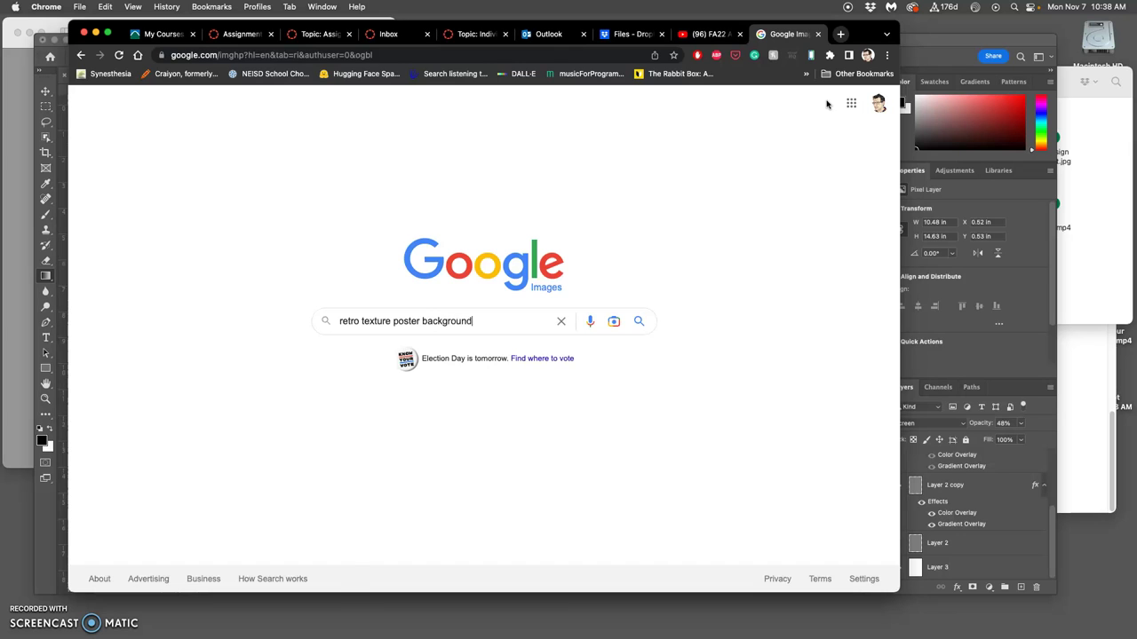
{"action": "key", "text": "Return"}
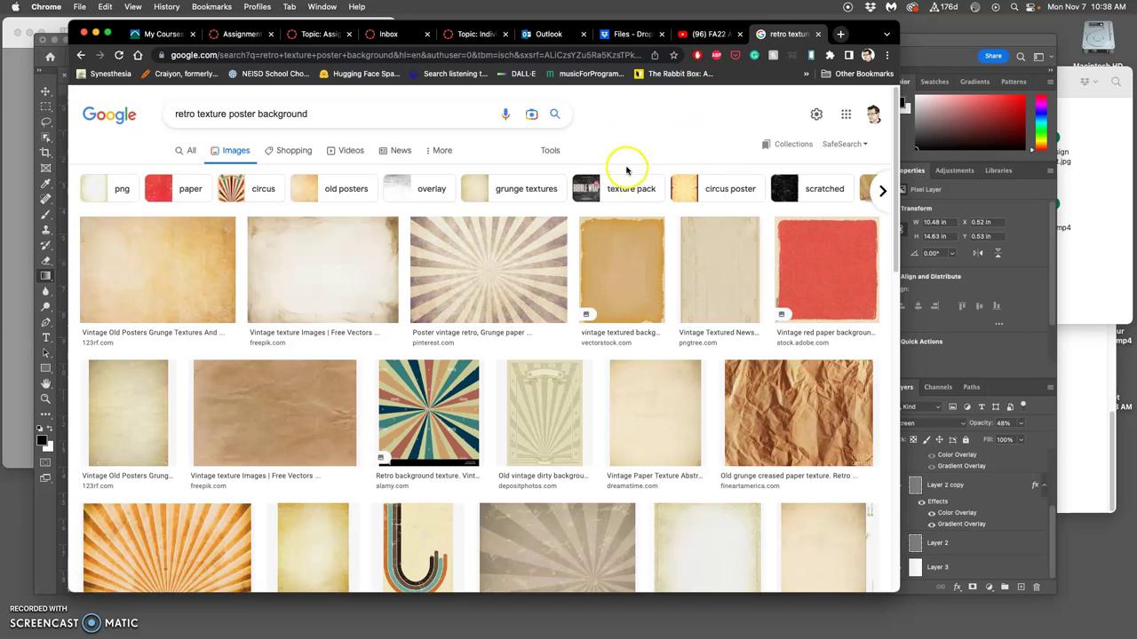
{"action": "scroll", "coordinate": [627, 169], "scroll_direction": "down", "scroll_amount": 1}
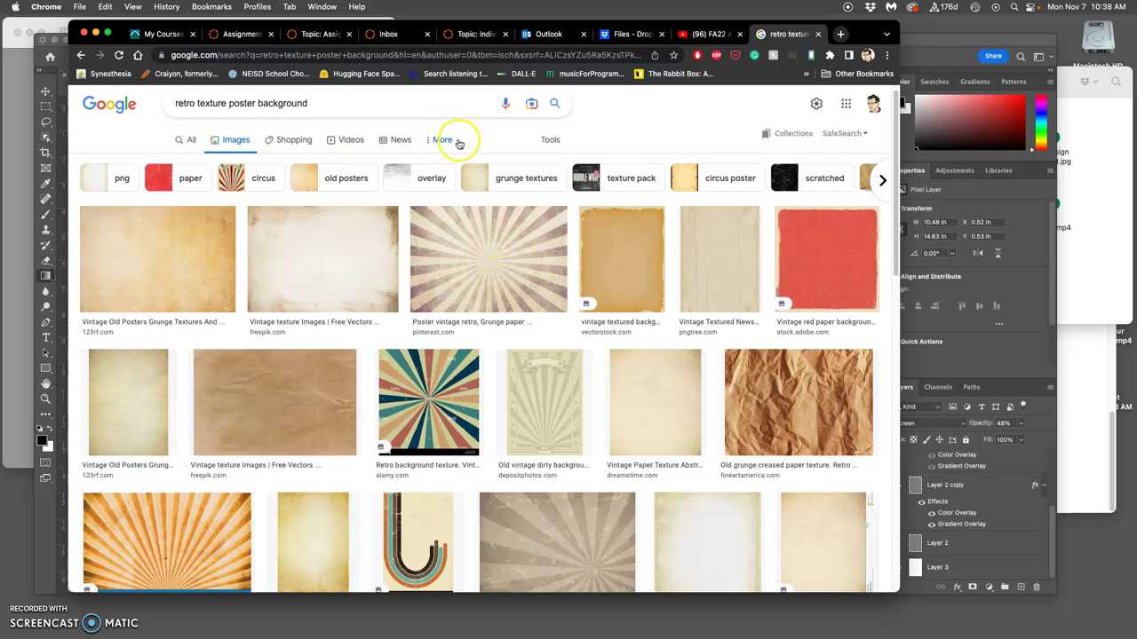
Step: Filter the image results to Large size
{"action": "left_click", "coordinate": [549, 139]}
{"action": "left_click", "coordinate": [182, 162]}
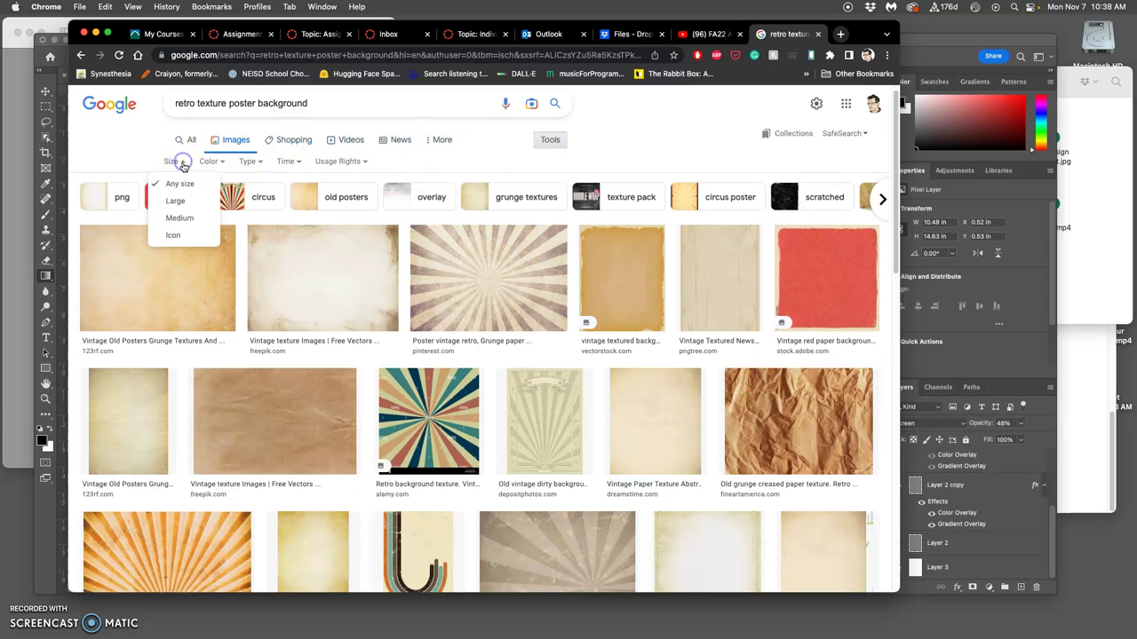
{"action": "left_click", "coordinate": [175, 198]}
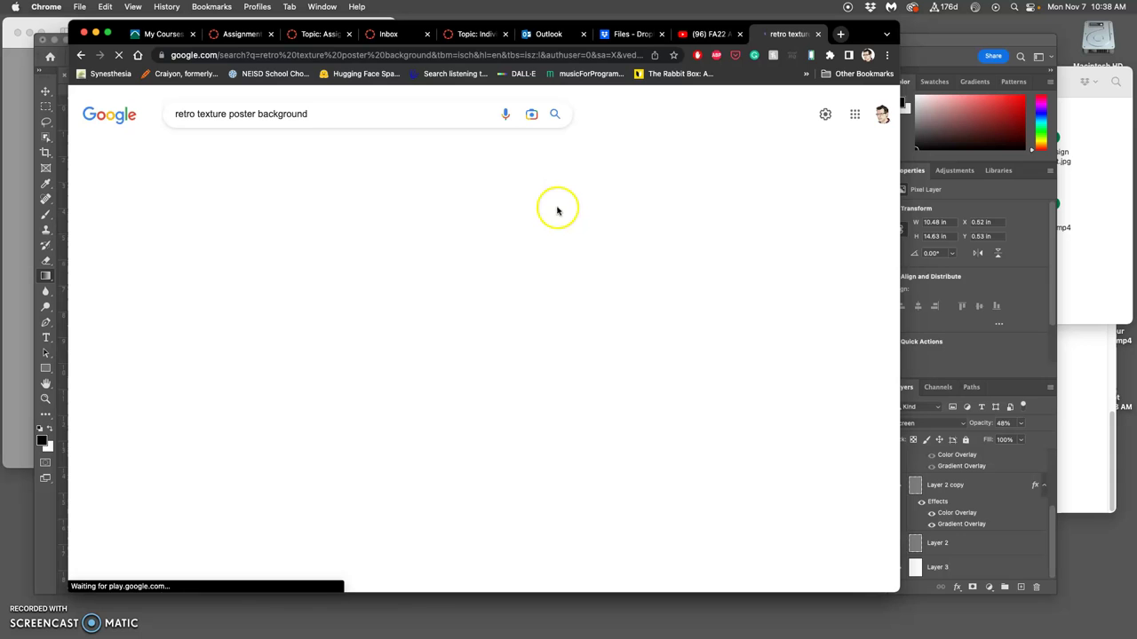
{"action": "scroll", "coordinate": [620, 216], "scroll_direction": "down", "scroll_amount": 3}
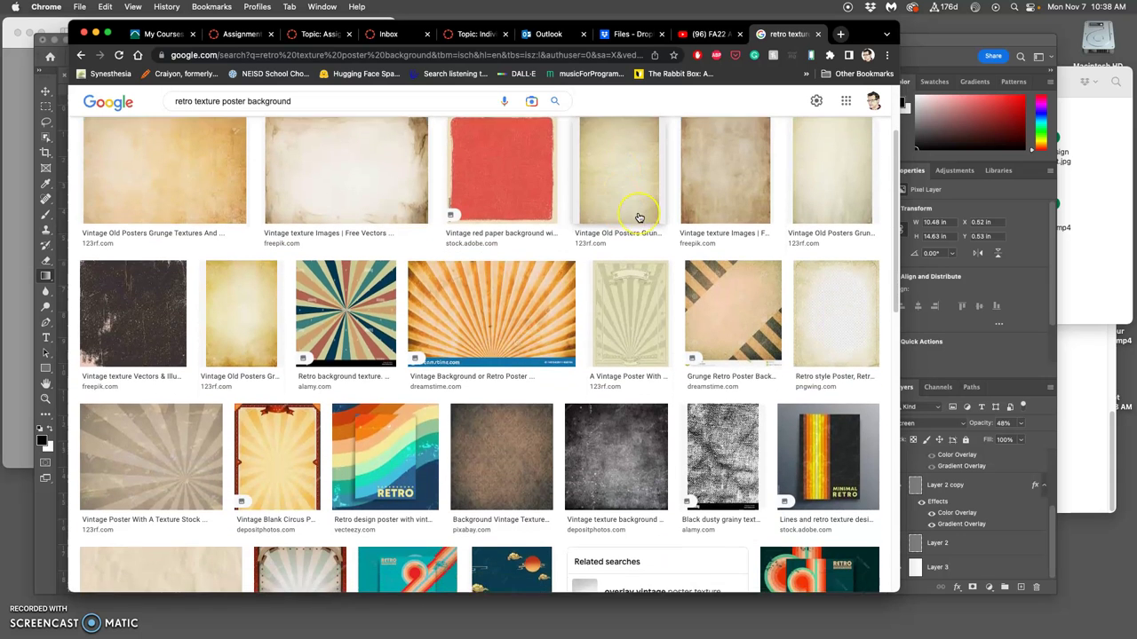
{"action": "scroll", "coordinate": [631, 217], "scroll_direction": "down", "scroll_amount": 4}
{"action": "scroll", "coordinate": [637, 217], "scroll_direction": "down", "scroll_amount": 7}
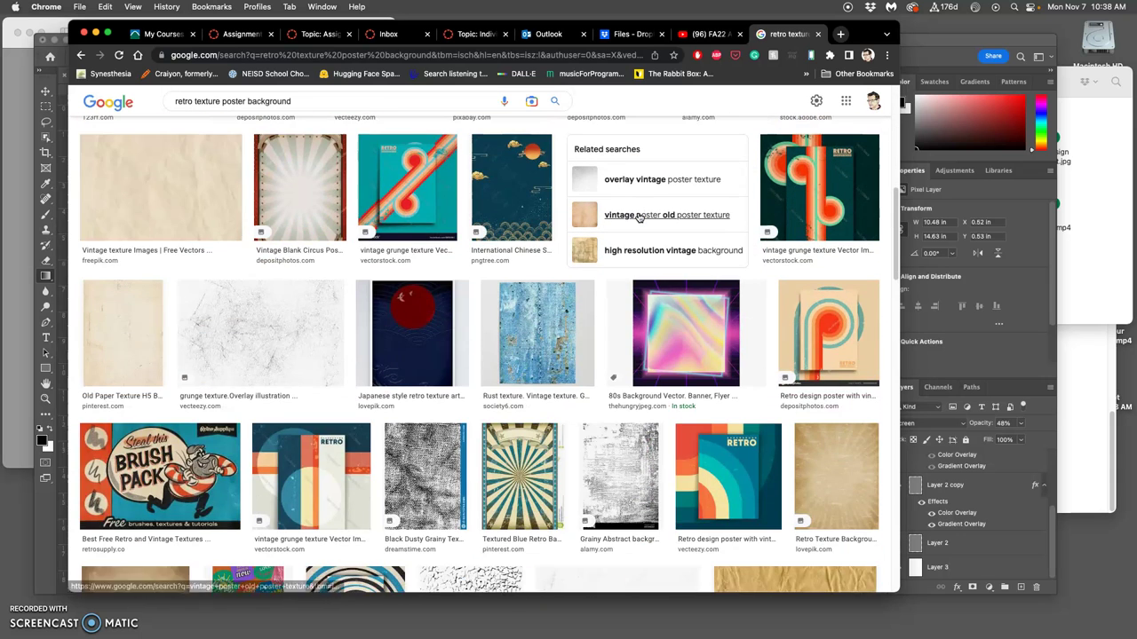
Step: Open the crumpled paper texture result and its full-size image in new tabs
{"action": "left_click", "coordinate": [208, 211]}
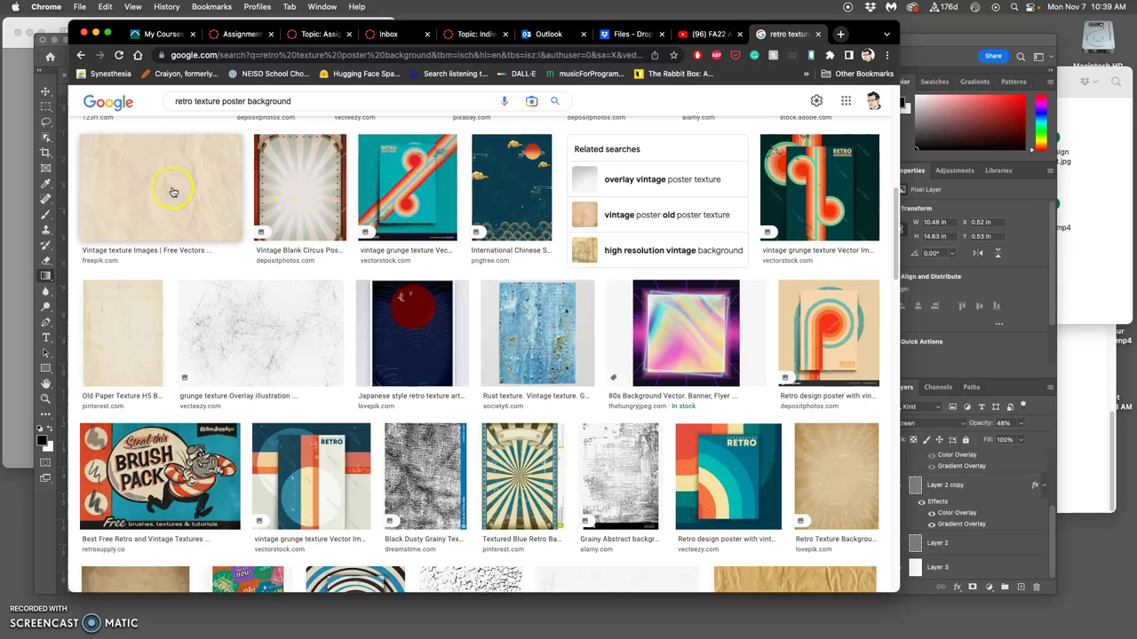
{"action": "right_click", "coordinate": [173, 194]}
{"action": "left_click", "coordinate": [195, 198]}
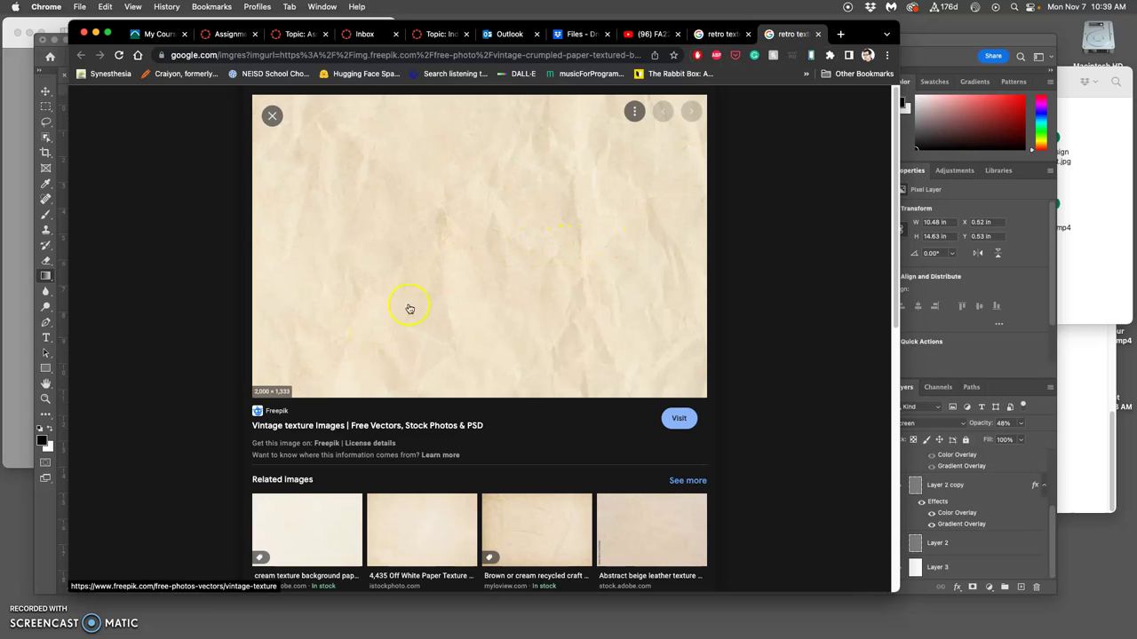
{"action": "right_click", "coordinate": [507, 265]}
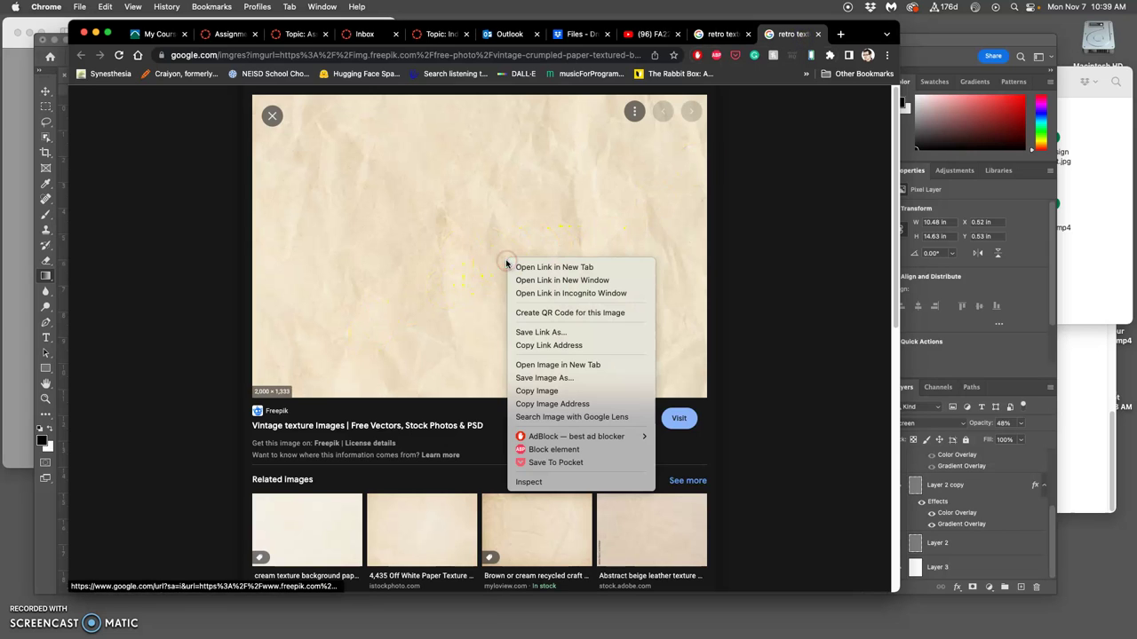
{"action": "left_click", "coordinate": [557, 364]}
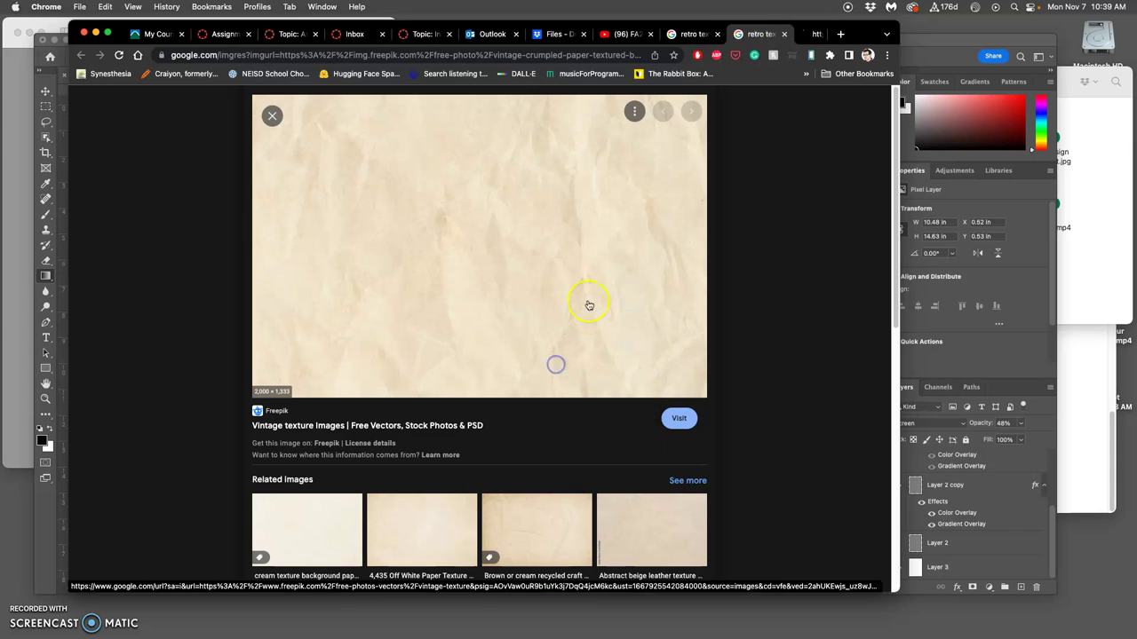
Step: Save the full-size crumpled paper image into the poster folder
{"action": "left_click", "coordinate": [793, 34]}
{"action": "left_click", "coordinate": [621, 241]}
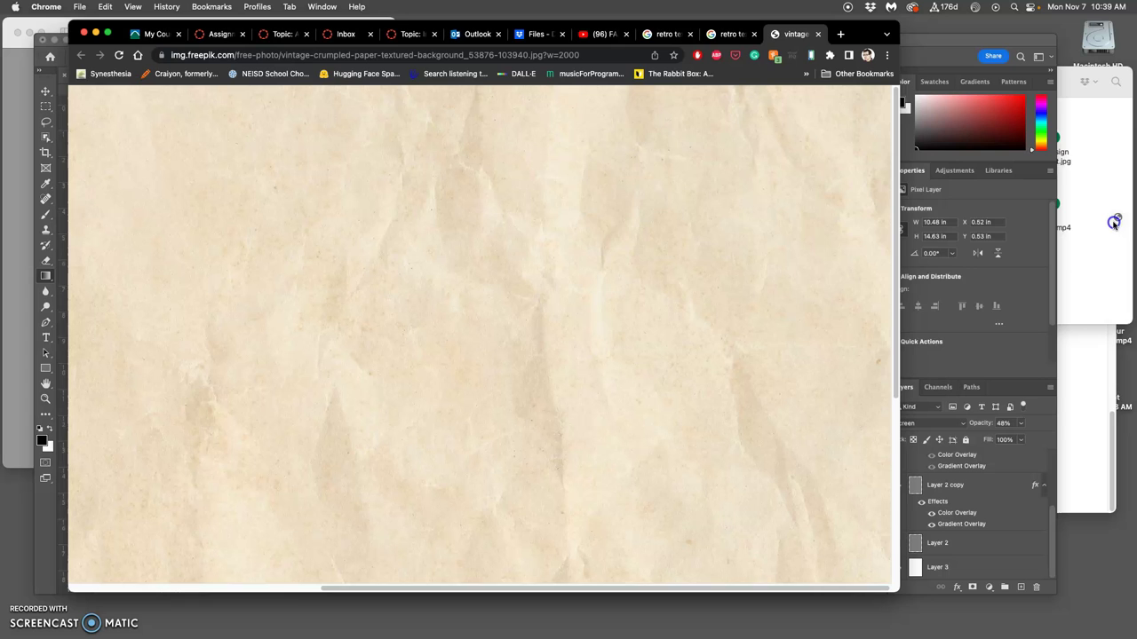
{"action": "left_click_drag", "start_coordinate": [1110, 225], "coordinate": [1107, 218]}
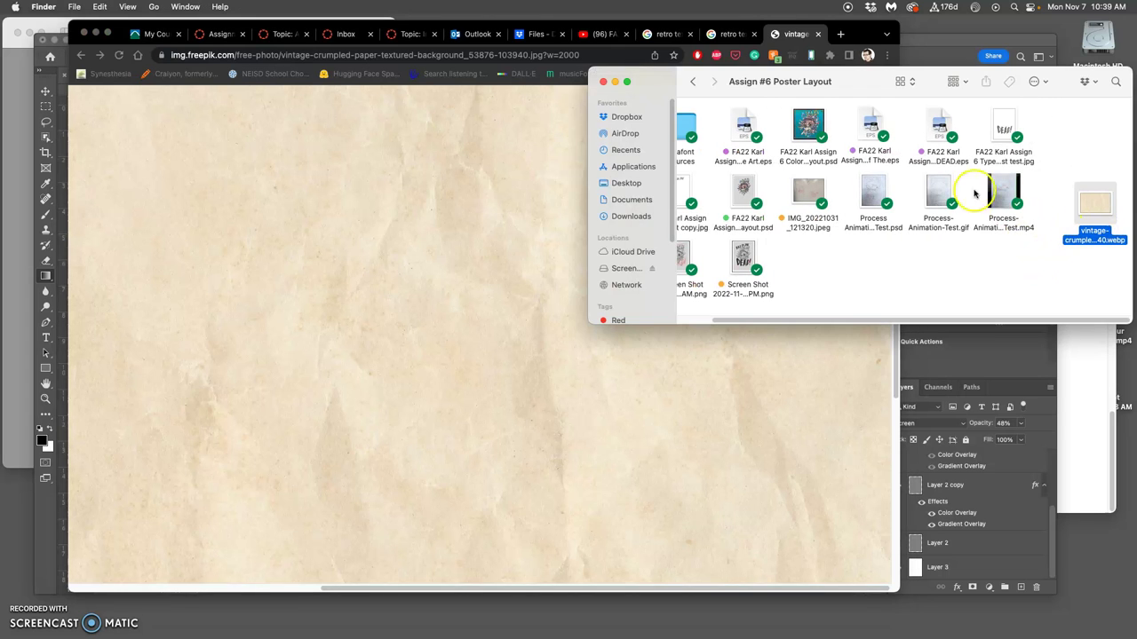
{"action": "left_click", "coordinate": [934, 38]}
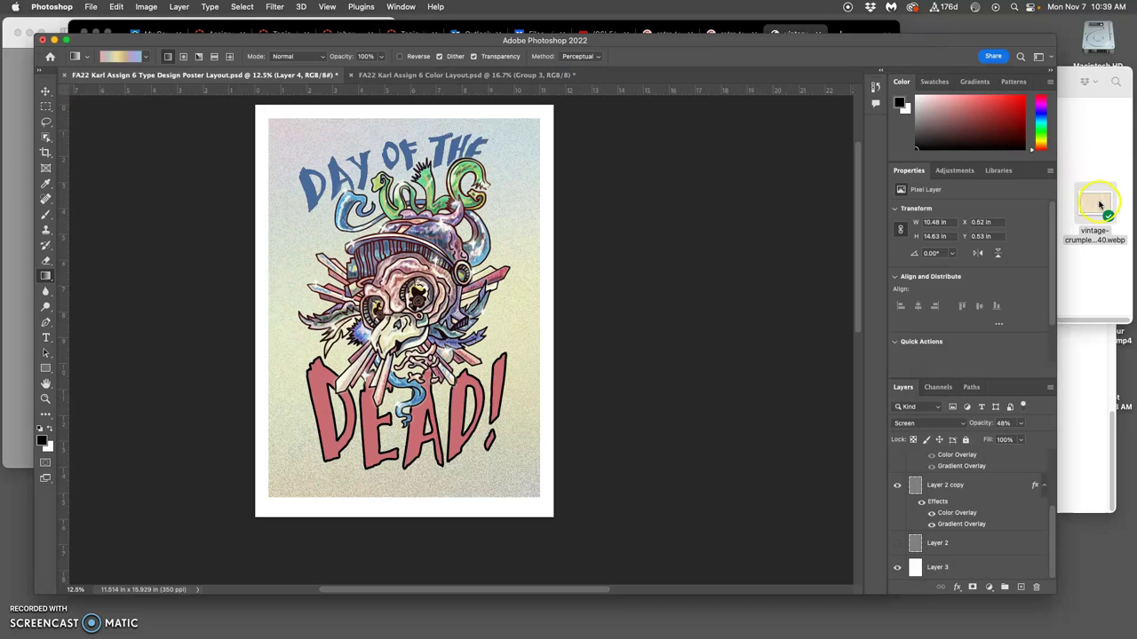
Step: Place the crumpled paper .webp on the poster, rotate it 90° and stretch it over the whole canvas
{"action": "left_click_drag", "start_coordinate": [1100, 204], "coordinate": [499, 237]}
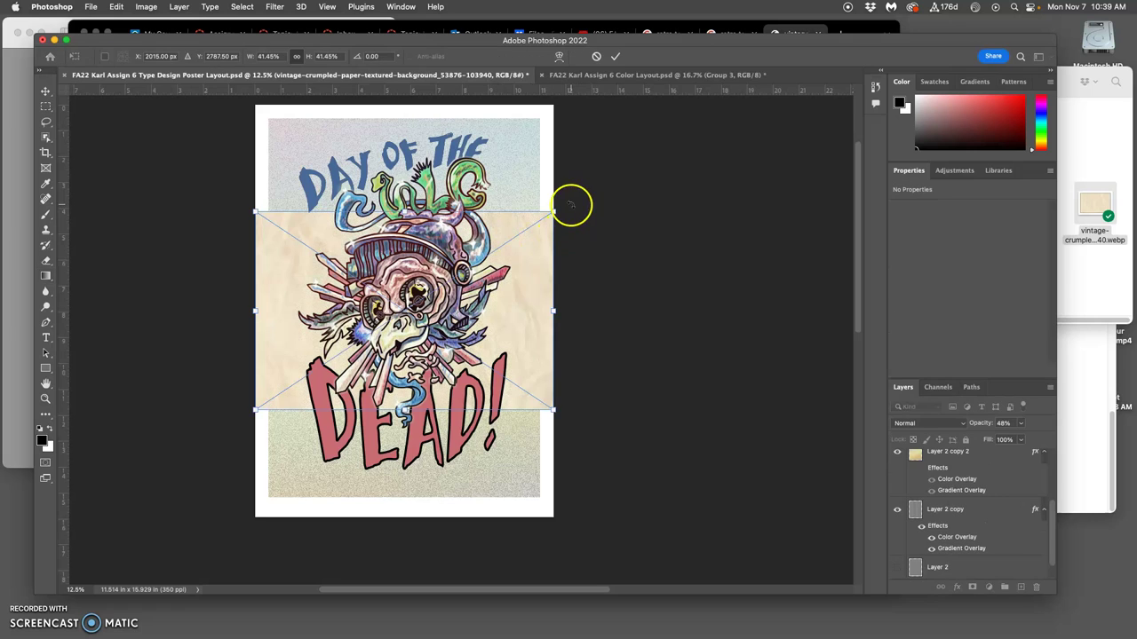
{"action": "left_click_drag", "start_coordinate": [571, 205], "coordinate": [456, 408]}
{"action": "left_click_drag", "start_coordinate": [505, 461], "coordinate": [536, 495]}
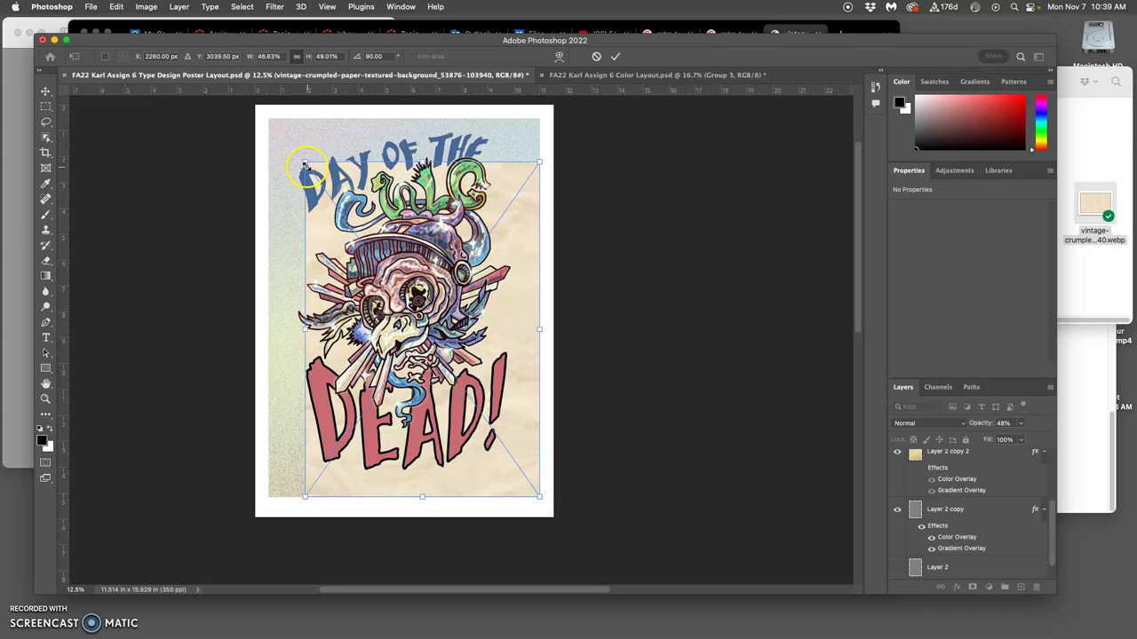
{"action": "left_click_drag", "start_coordinate": [305, 164], "coordinate": [271, 125]}
{"action": "key", "text": "Return"}
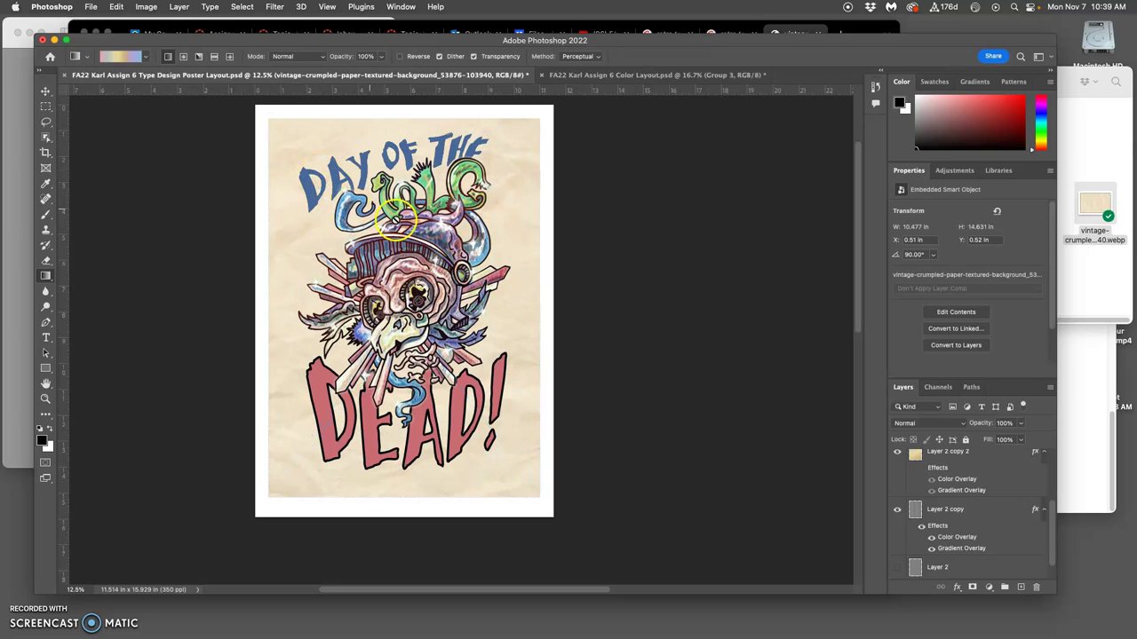
Step: Set the paper texture layer to Pin Light and compare it hidden and shown
{"action": "left_click", "coordinate": [910, 423]}
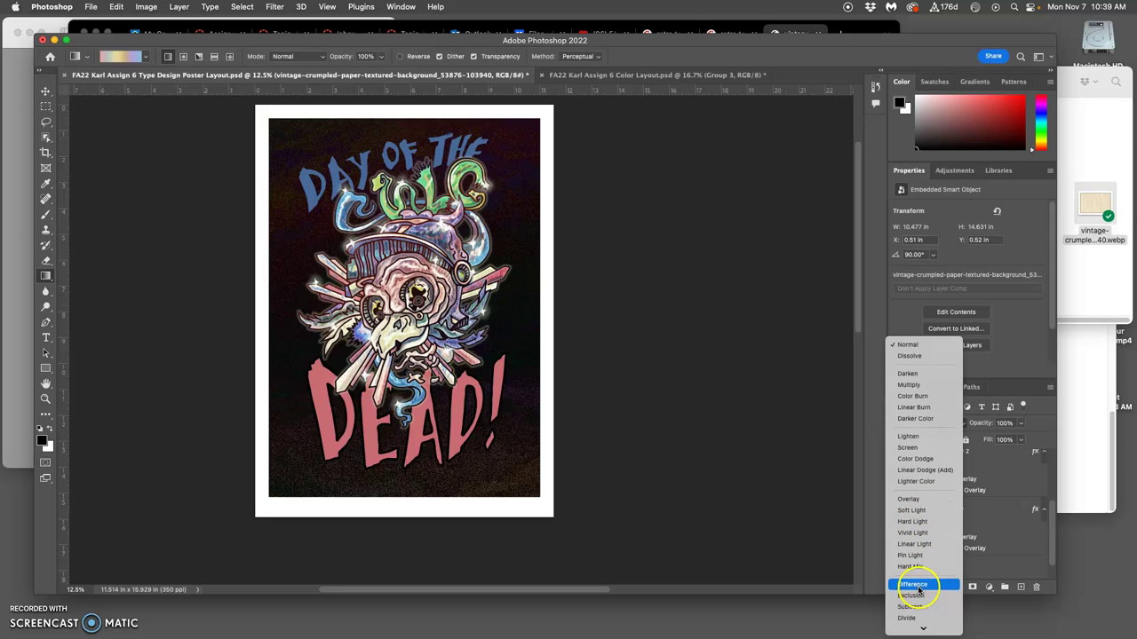
{"action": "left_click", "coordinate": [918, 558]}
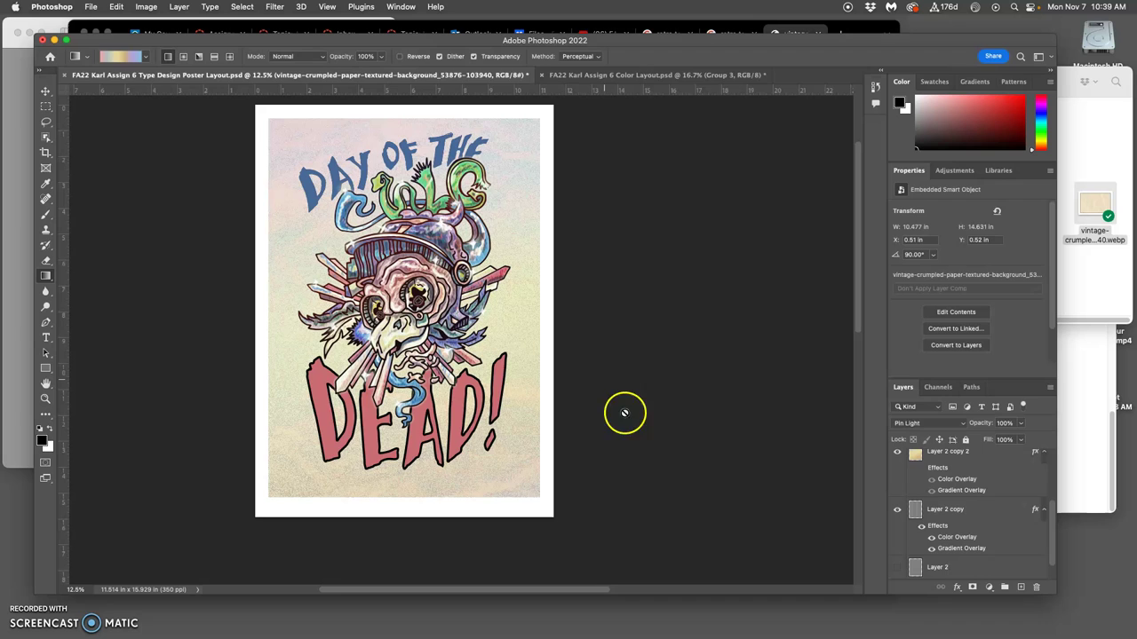
{"action": "scroll", "coordinate": [937, 480], "scroll_direction": "up", "scroll_amount": 3}
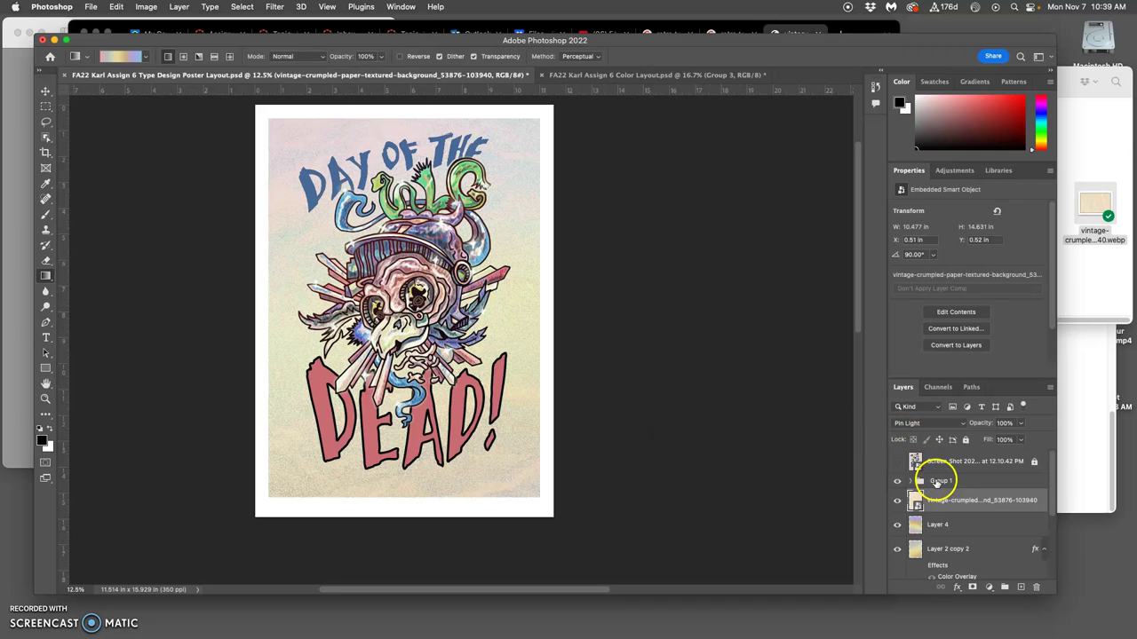
{"action": "left_click", "coordinate": [897, 500]}
{"action": "left_click", "coordinate": [897, 501]}
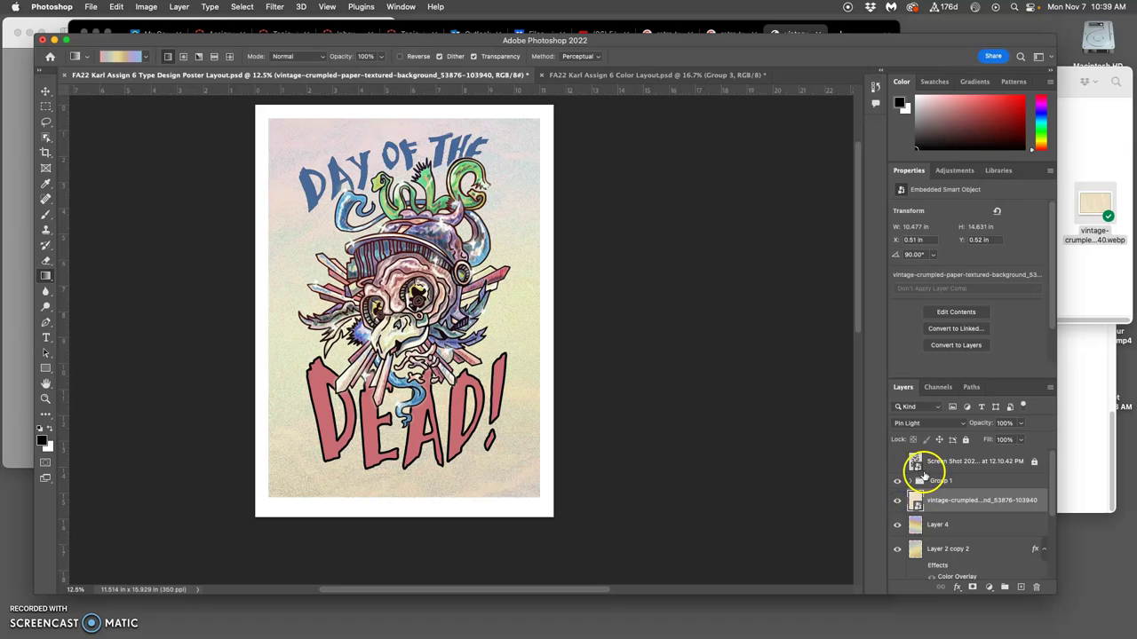
Step: Duplicate the paper layer and set the copy to Darken after trying Soft Light and Dissolve
{"action": "key", "text": "super+j"}
{"action": "left_click", "coordinate": [928, 423]}
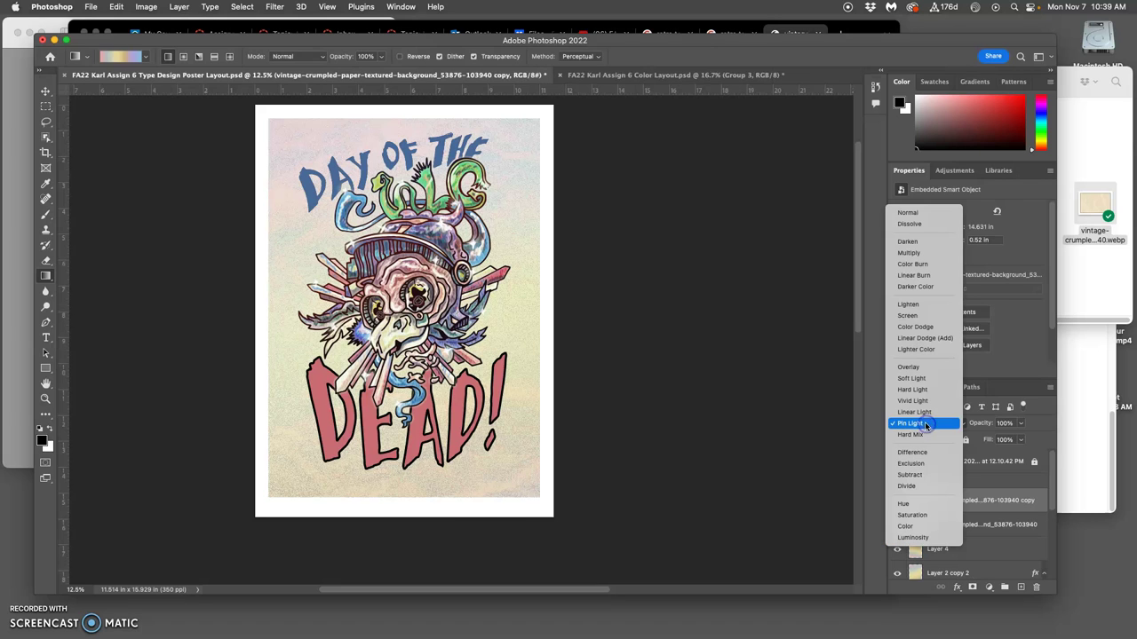
{"action": "left_click", "coordinate": [912, 379]}
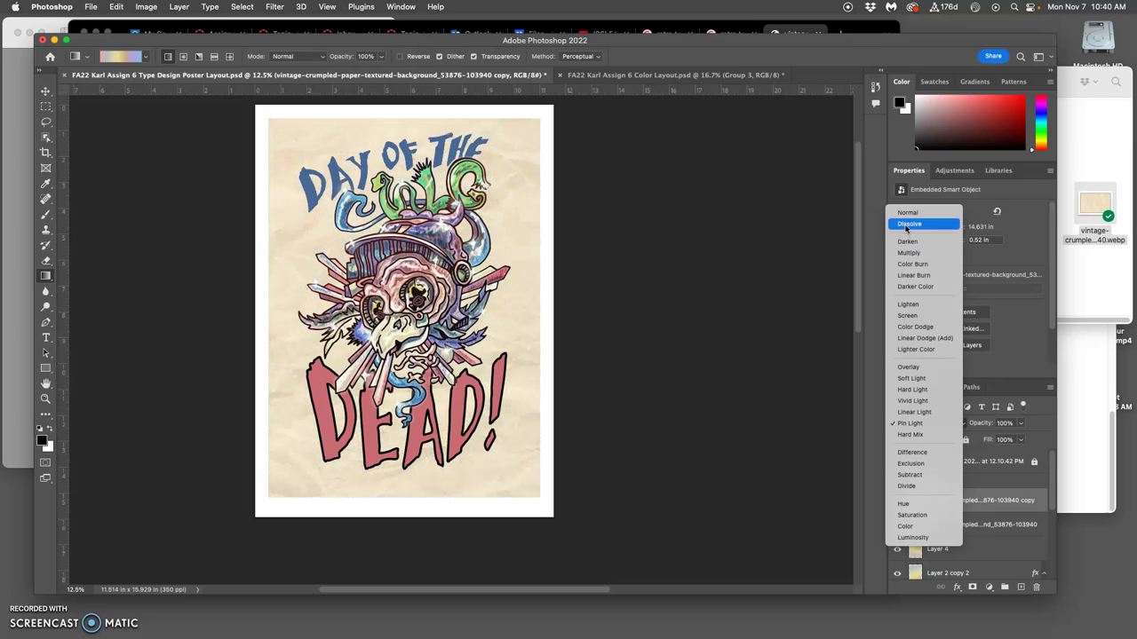
{"action": "left_click", "coordinate": [907, 228]}
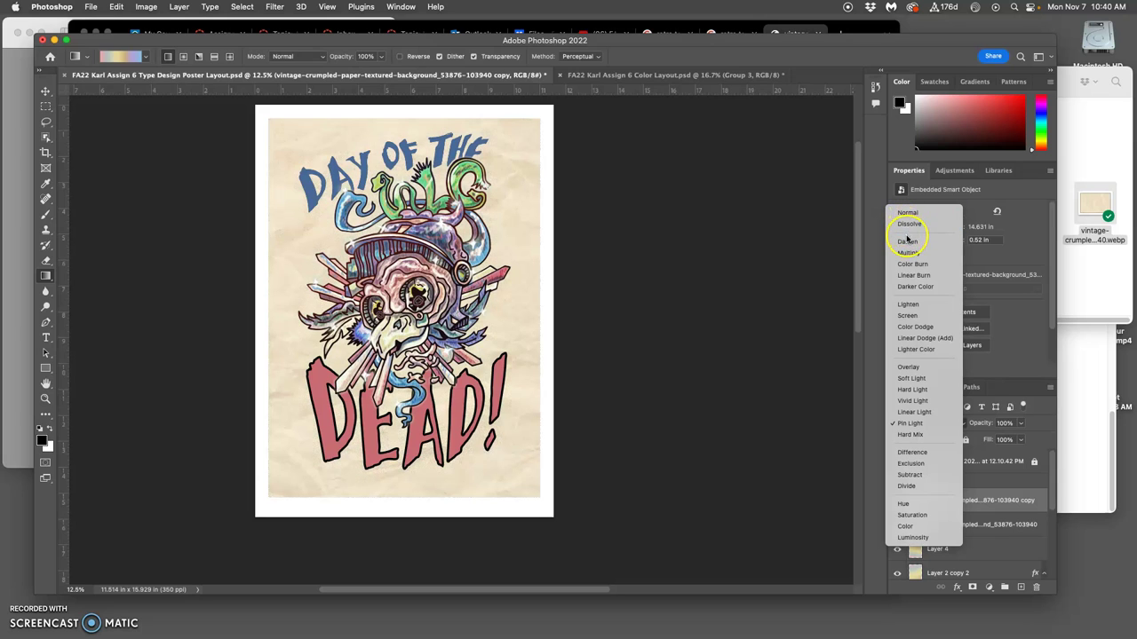
{"action": "left_click", "coordinate": [907, 242]}
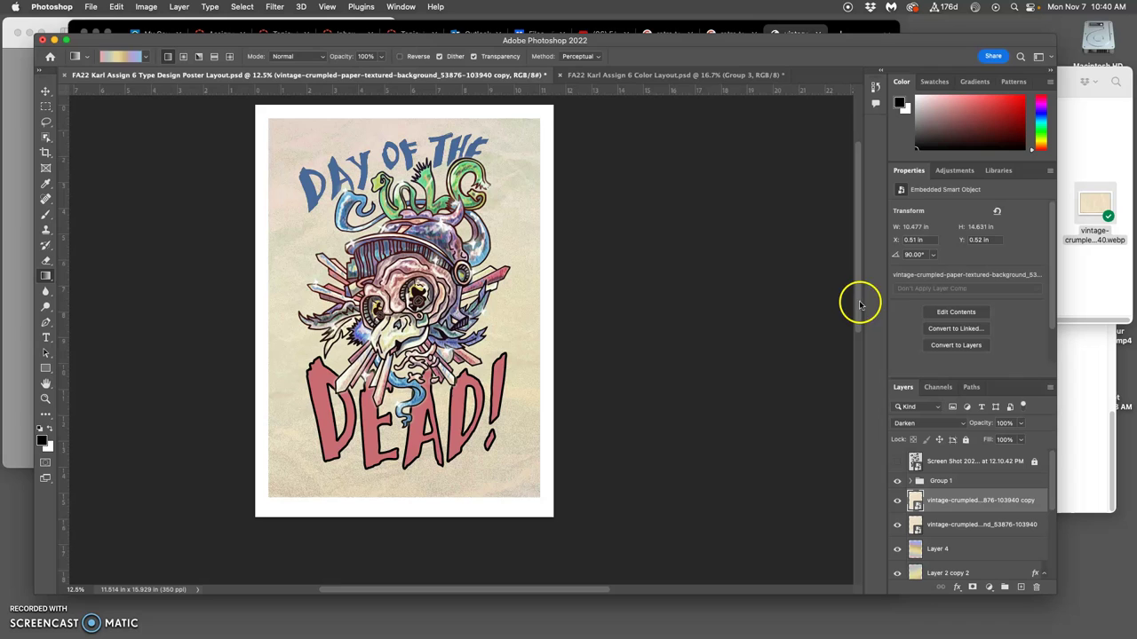
Step: Zoom in to inspect the paper texture detail beside the DEAD lettering
{"action": "key", "text": "super+equal"}
{"action": "key", "text": "super+equal"}
{"action": "key", "text": "super+equal"}
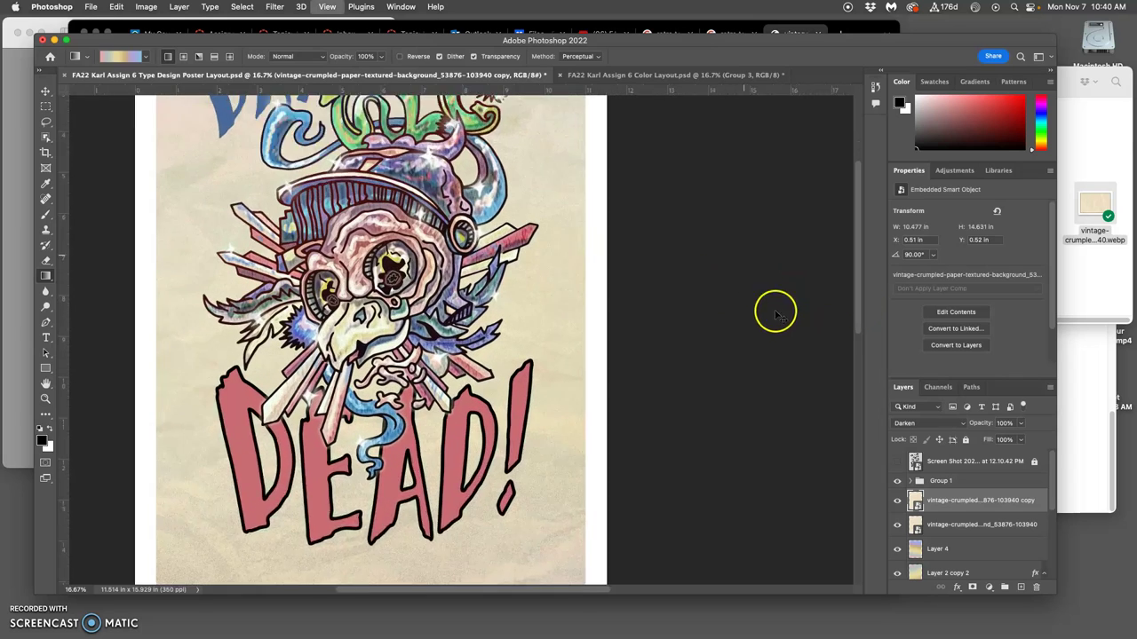
{"action": "scroll", "coordinate": [639, 310], "scroll_direction": "down", "scroll_amount": 2}
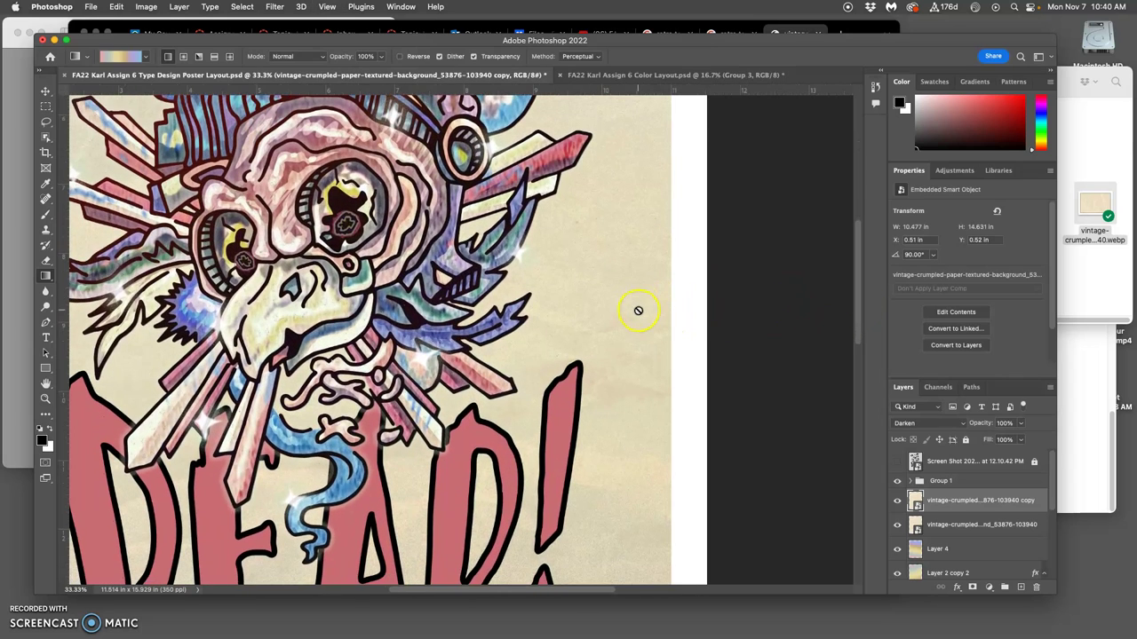
{"action": "scroll", "coordinate": [601, 322], "scroll_direction": "down", "scroll_amount": 5}
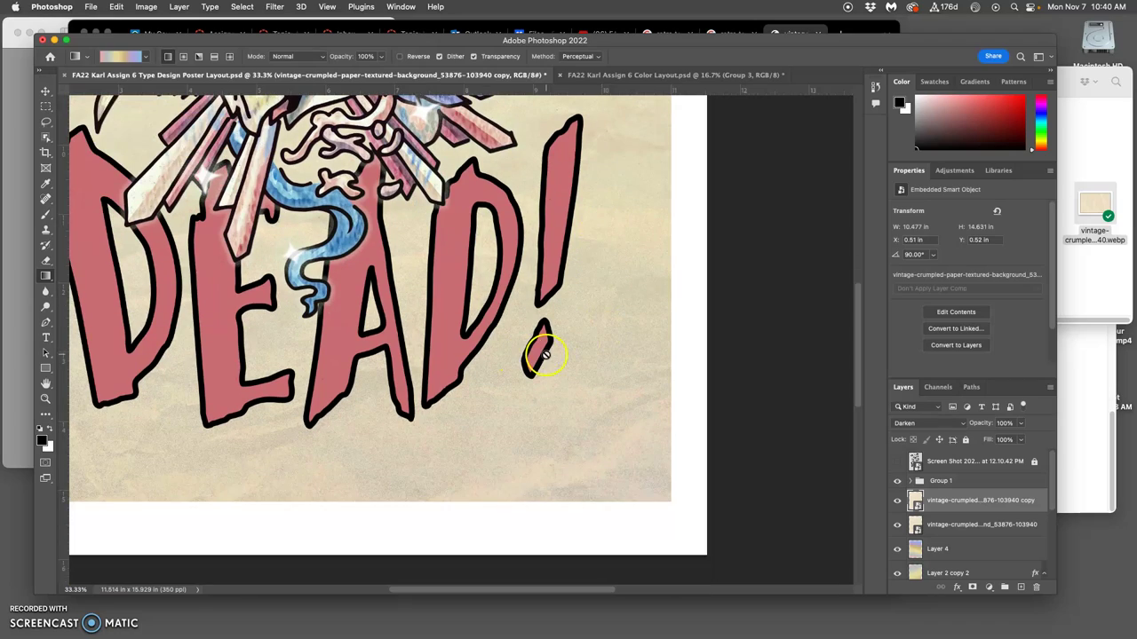
{"action": "scroll", "coordinate": [436, 372], "scroll_direction": "up", "scroll_amount": 6}
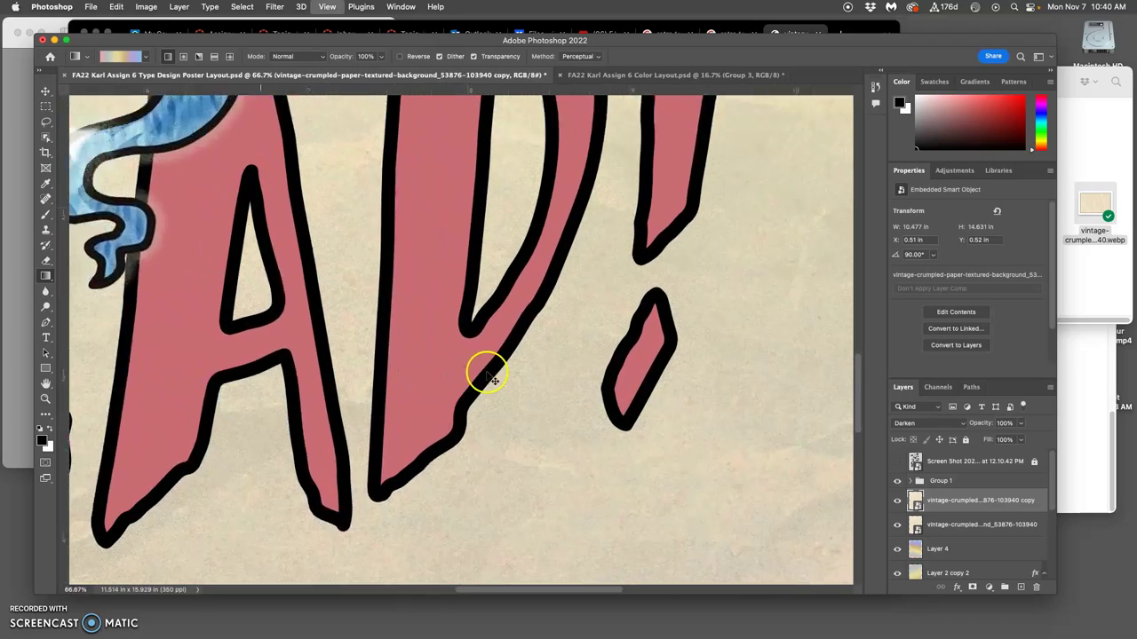
Step: Zoom out to the full poster and fade the paper copy layer to 85% opacity
{"action": "scroll", "coordinate": [610, 383], "scroll_direction": "down", "scroll_amount": 10}
{"action": "scroll", "coordinate": [610, 383], "scroll_direction": "right", "scroll_amount": 5}
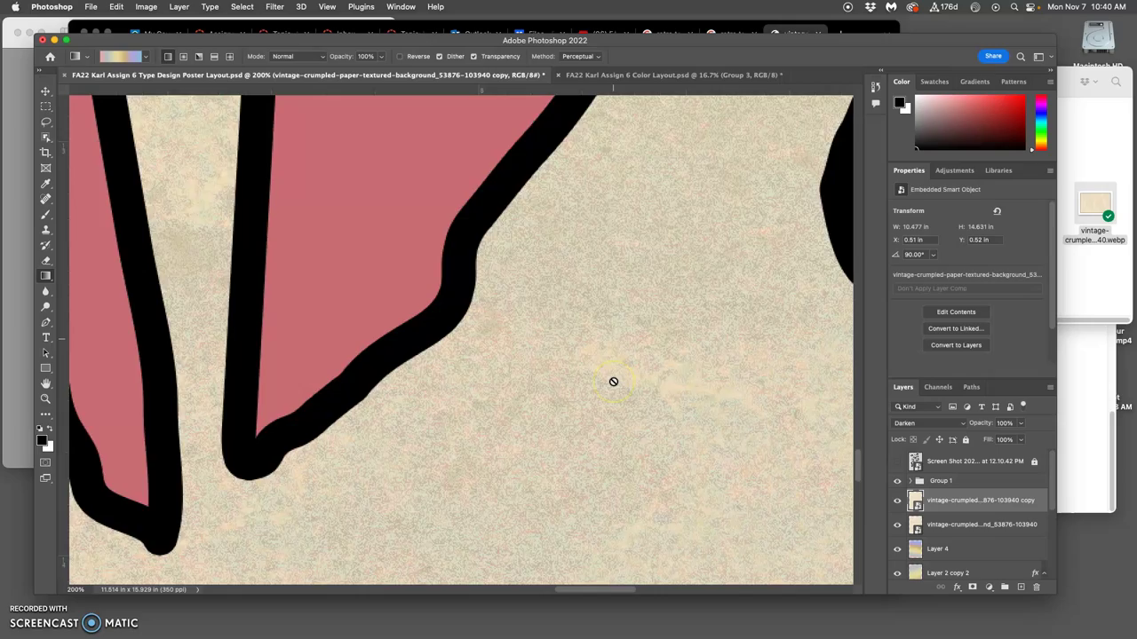
{"action": "scroll", "coordinate": [614, 382], "scroll_direction": "down", "scroll_amount": 3}
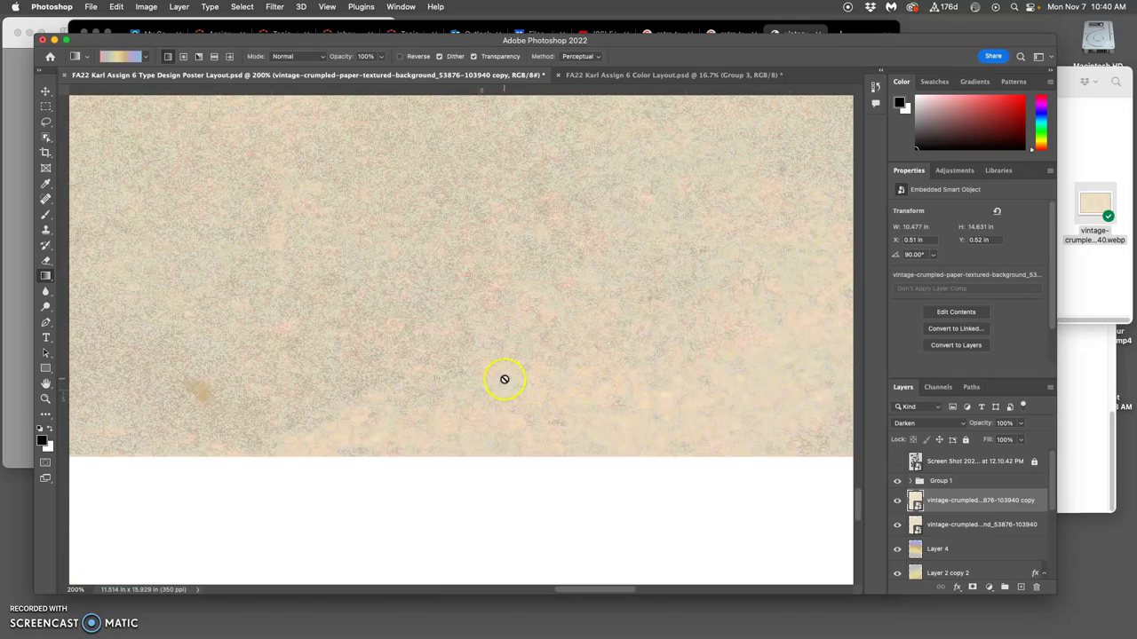
{"action": "scroll", "coordinate": [554, 361], "scroll_direction": "left", "scroll_amount": 2}
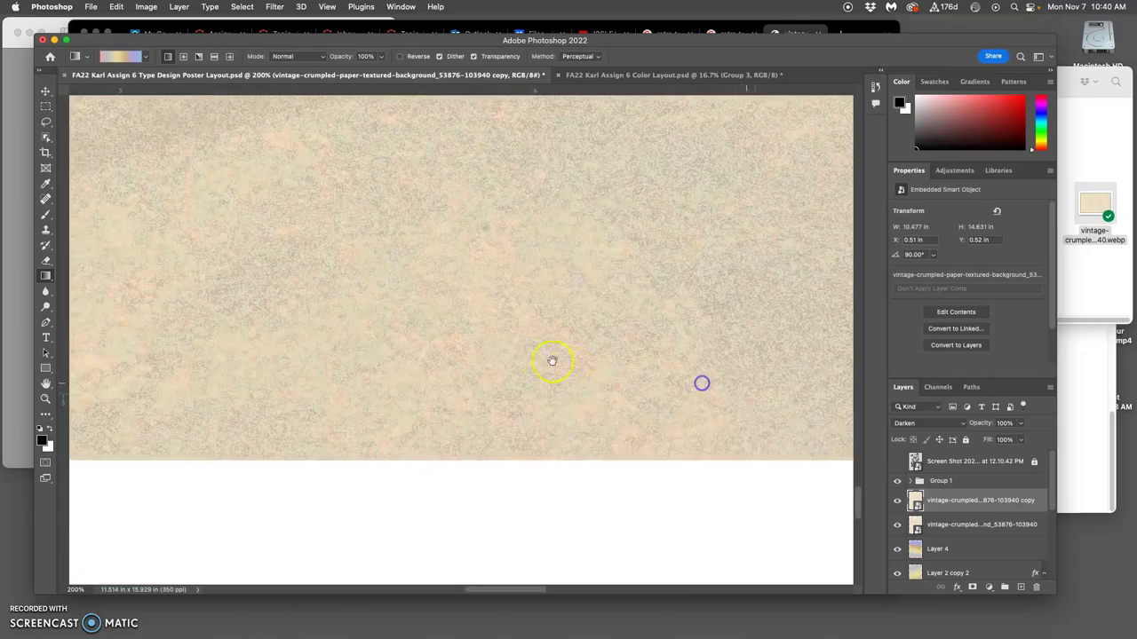
{"action": "scroll", "coordinate": [643, 368], "scroll_direction": "up", "scroll_amount": 2}
{"action": "scroll", "coordinate": [644, 369], "scroll_direction": "up", "scroll_amount": 8}
{"action": "scroll", "coordinate": [654, 385], "scroll_direction": "left", "scroll_amount": 4}
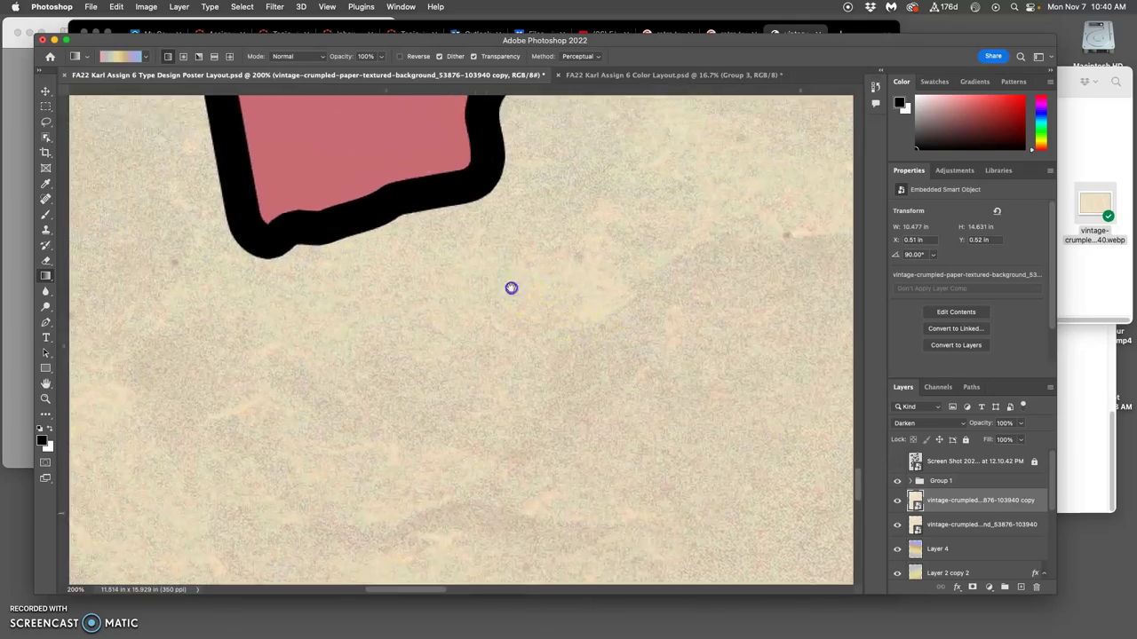
{"action": "scroll", "coordinate": [639, 384], "scroll_direction": "up", "scroll_amount": 3}
{"action": "scroll", "coordinate": [640, 383], "scroll_direction": "left", "scroll_amount": 10}
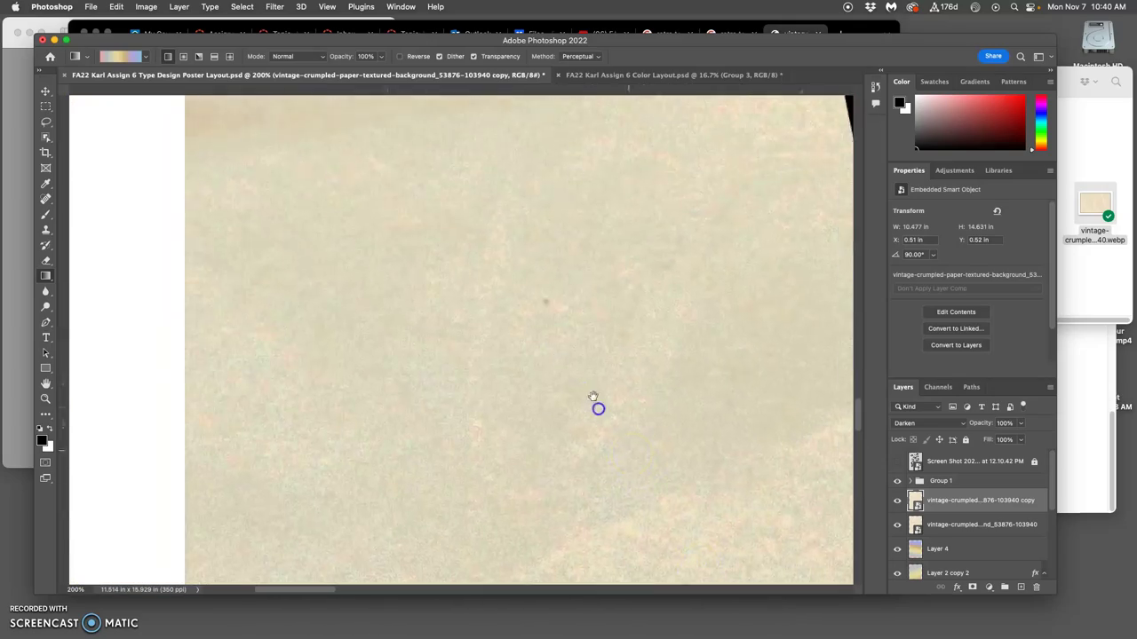
{"action": "scroll", "coordinate": [454, 421], "scroll_direction": "right", "scroll_amount": 5}
{"action": "key", "text": "super+minus"}
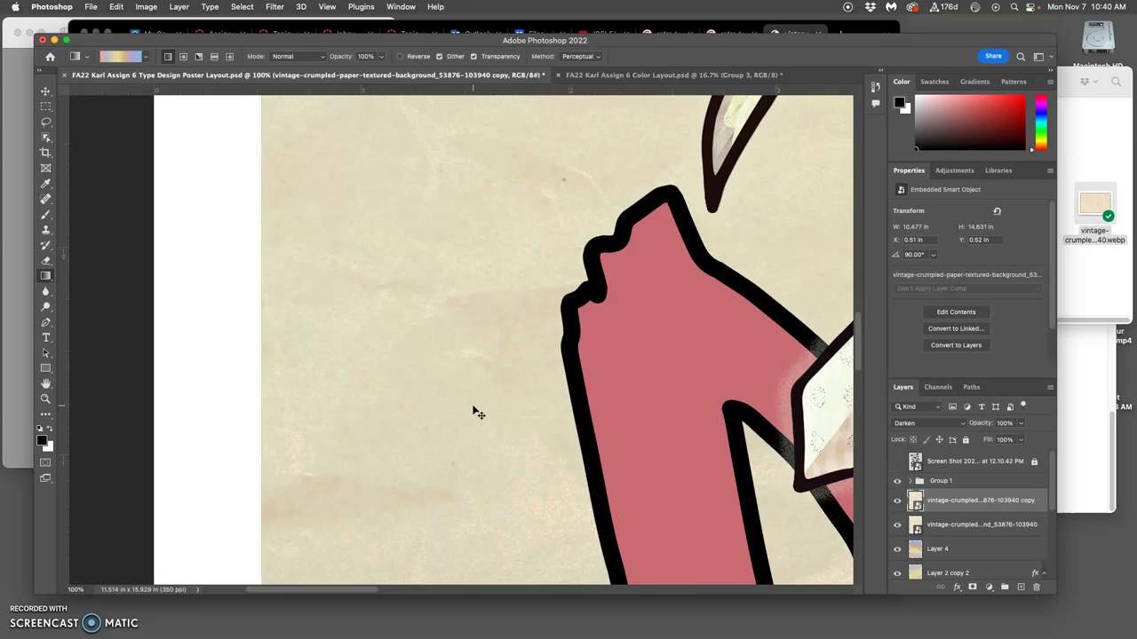
{"action": "key", "text": "super+minus"}
{"action": "key", "text": "super+minus"}
{"action": "key", "text": "super+minus"}
{"action": "key", "text": "super+minus"}
{"action": "key", "text": "super+minus"}
{"action": "key", "text": "super+minus"}
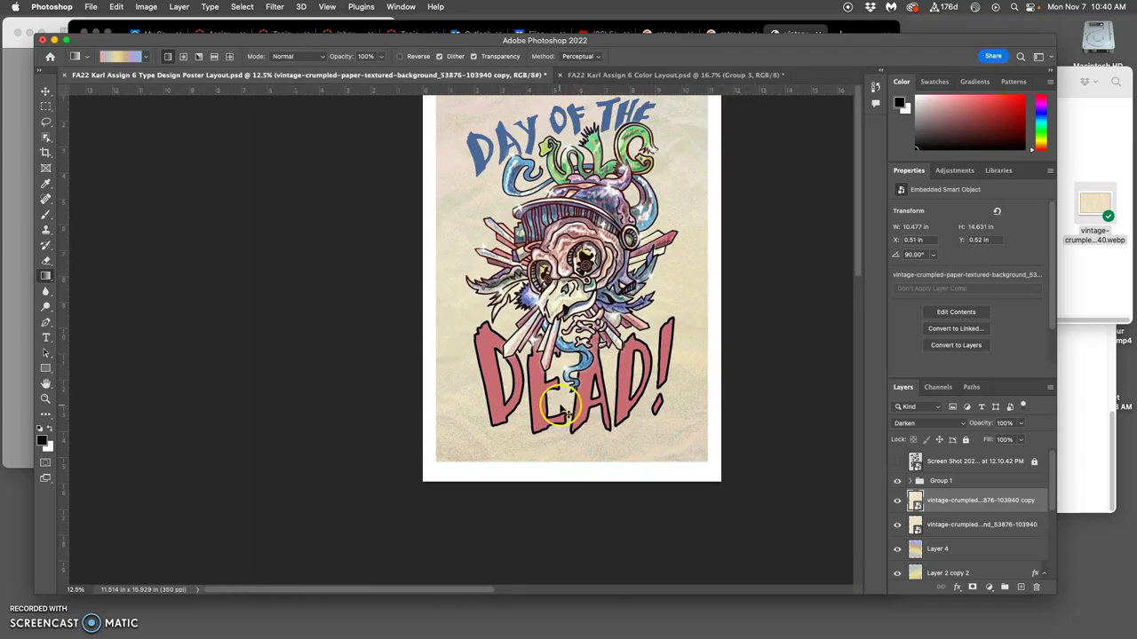
{"action": "left_click", "coordinate": [631, 399]}
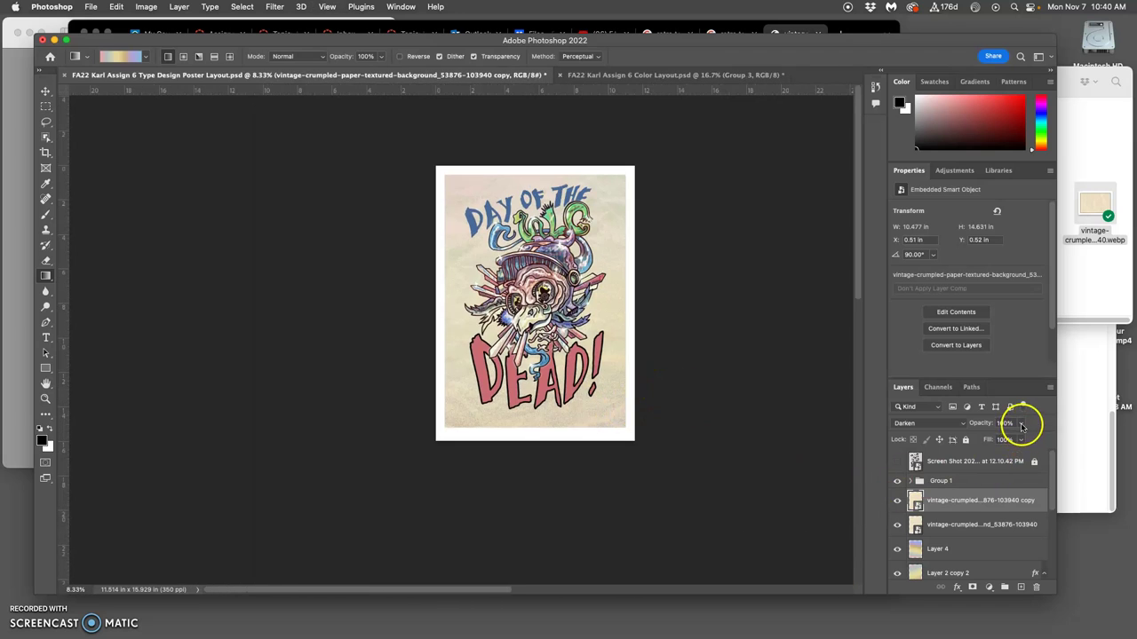
{"action": "left_click", "coordinate": [1020, 423]}
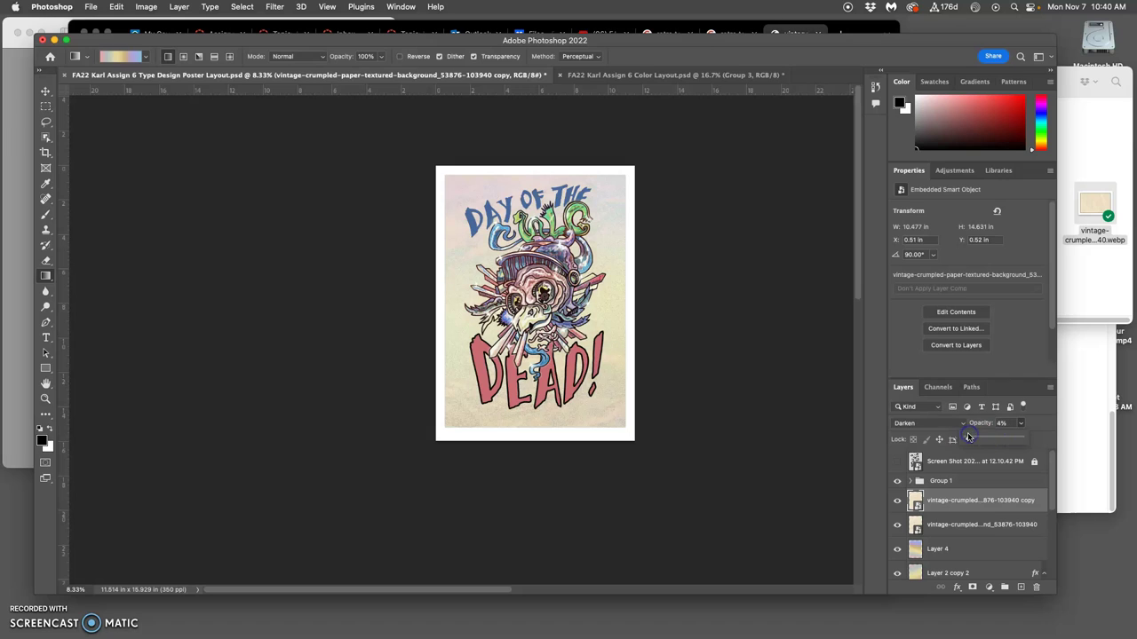
{"action": "left_click_drag", "start_coordinate": [959, 436], "coordinate": [959, 436]}
{"action": "left_click", "coordinate": [1020, 424]}
Step: Glance at the paper image in Chrome, then switch to the Color Layout document
{"action": "left_click", "coordinate": [857, 27]}
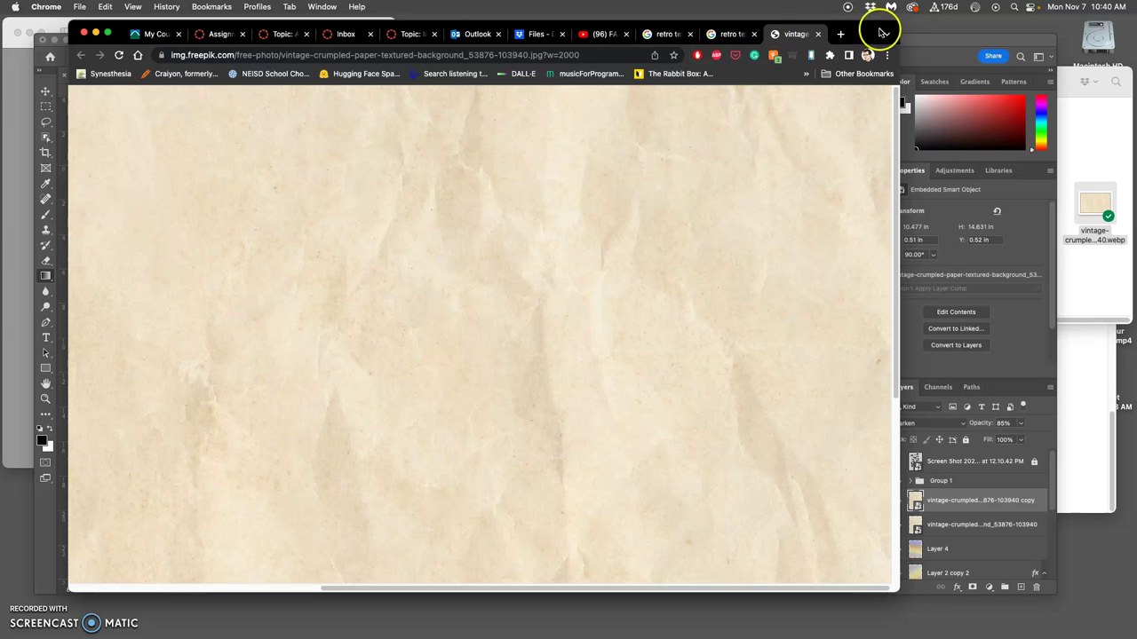
{"action": "left_click", "coordinate": [907, 42]}
{"action": "left_click", "coordinate": [710, 76]}
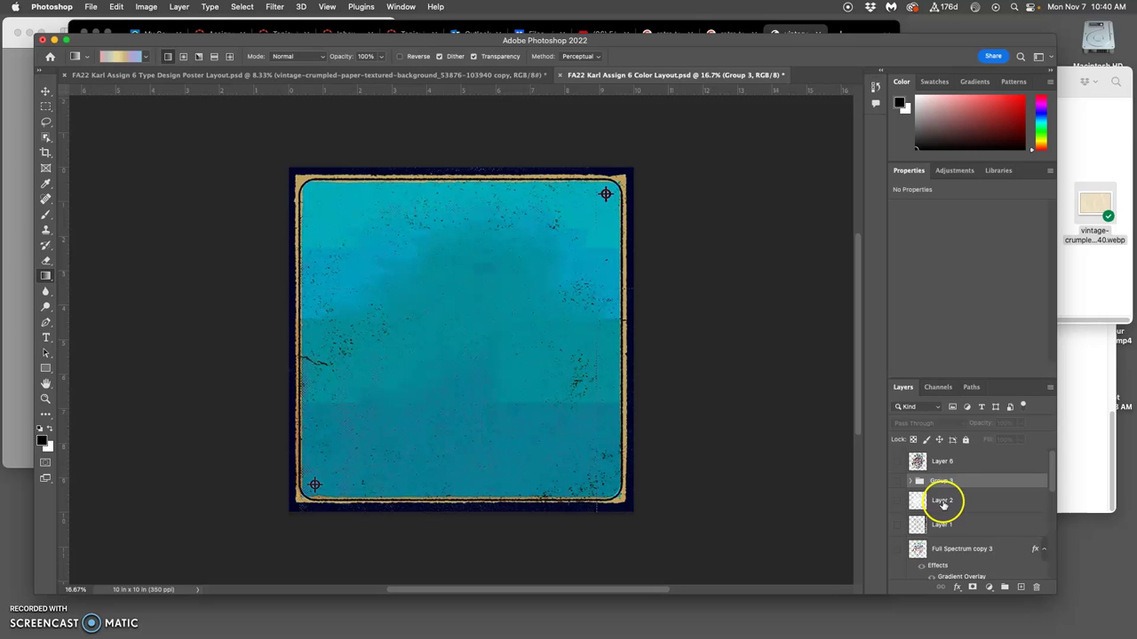
Step: Toggle layer visibility so the orange texture 7 and texture 10 show while the rounded frame is hidden
{"action": "scroll", "coordinate": [942, 508], "scroll_direction": "down", "scroll_amount": 5}
{"action": "scroll", "coordinate": [939, 507], "scroll_direction": "down", "scroll_amount": 5}
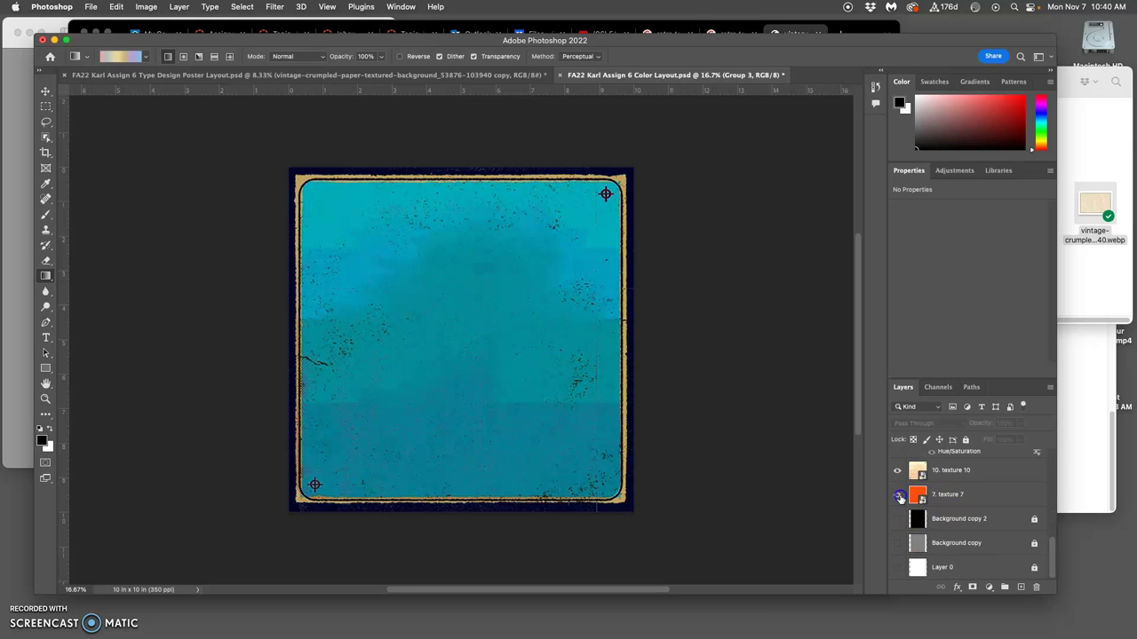
{"action": "left_click", "coordinate": [898, 473]}
{"action": "left_click", "coordinate": [899, 473]}
{"action": "scroll", "coordinate": [959, 497], "scroll_direction": "up", "scroll_amount": 4}
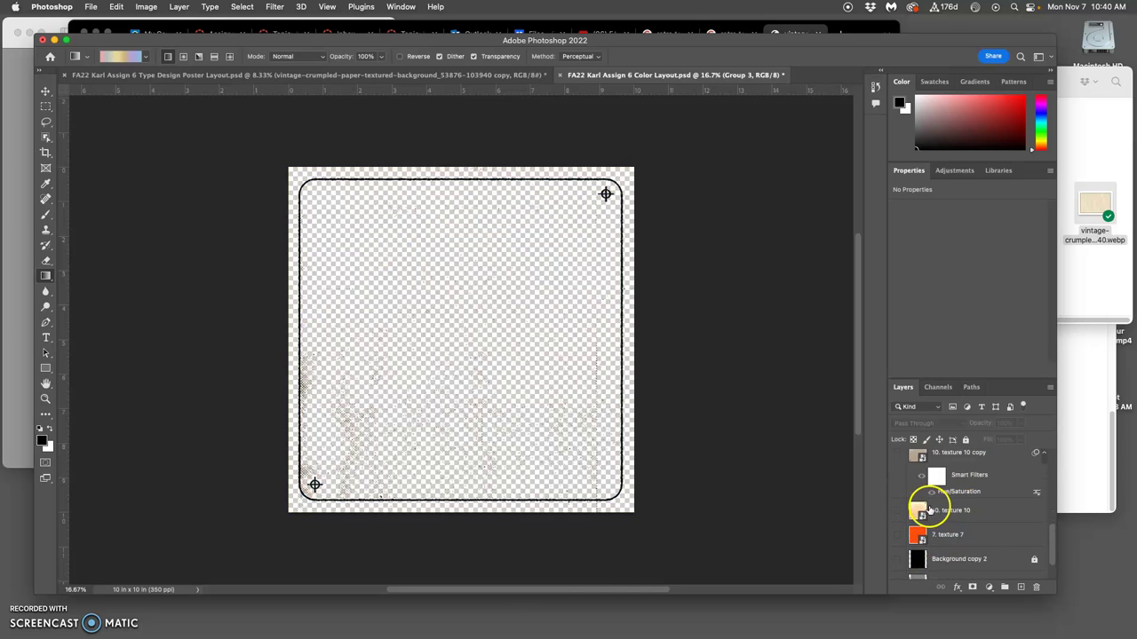
{"action": "left_click", "coordinate": [895, 508]}
{"action": "scroll", "coordinate": [957, 503], "scroll_direction": "down", "scroll_amount": 2}
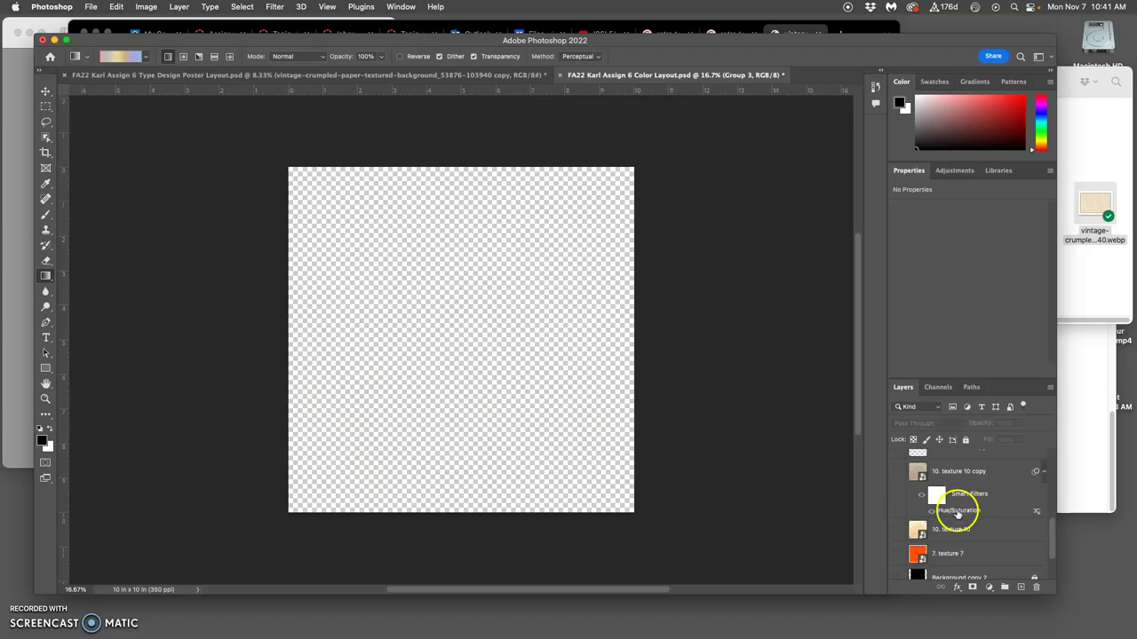
{"action": "left_click", "coordinate": [897, 554]}
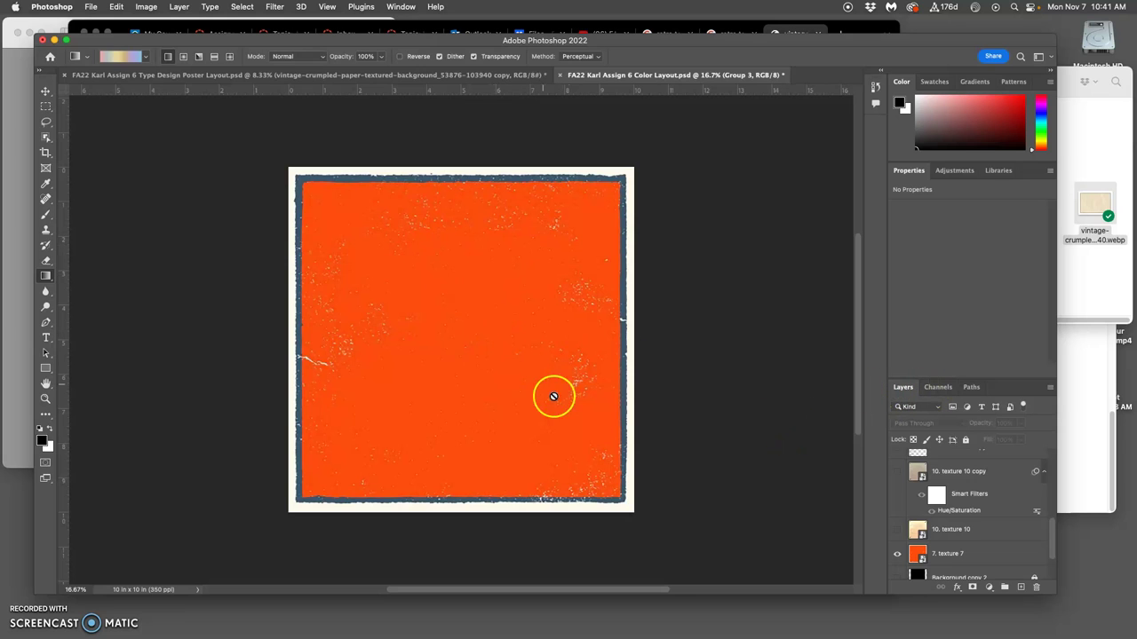
{"action": "left_click", "coordinate": [895, 532]}
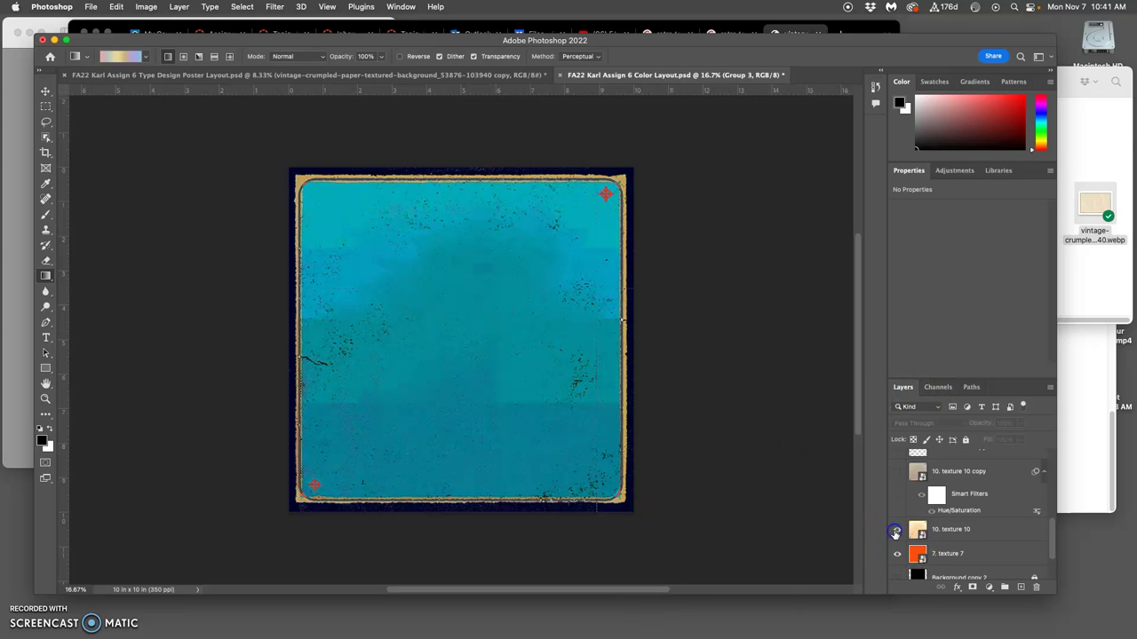
Step: Try Normal blending on texture 10, then set it back to Difference
{"action": "left_click", "coordinate": [944, 530]}
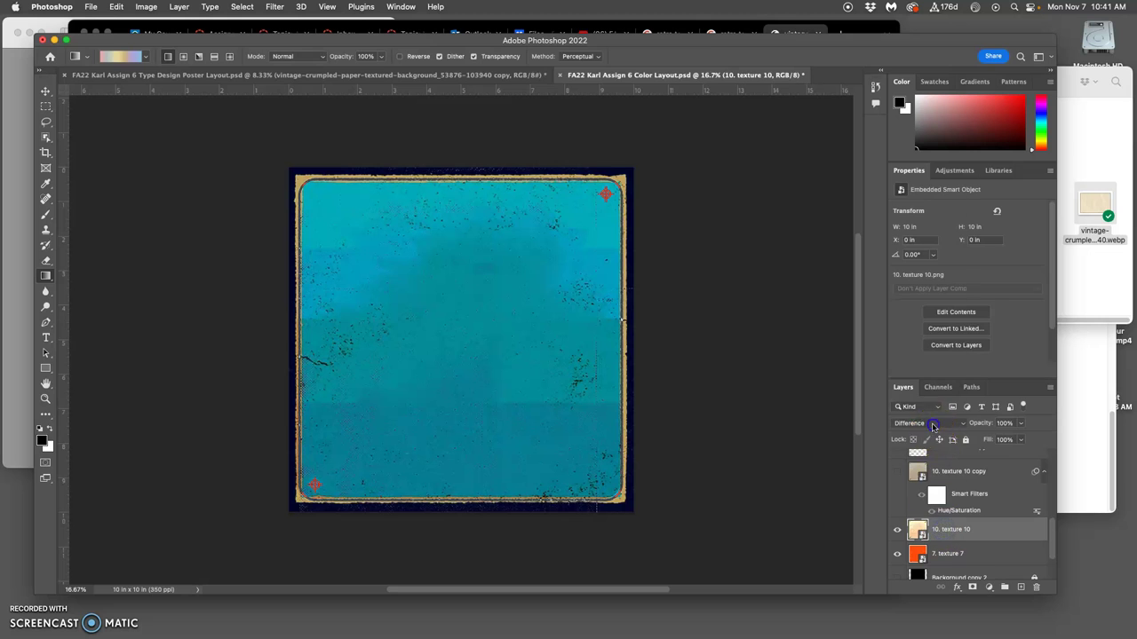
{"action": "left_click", "coordinate": [928, 424]}
{"action": "left_click", "coordinate": [907, 183]}
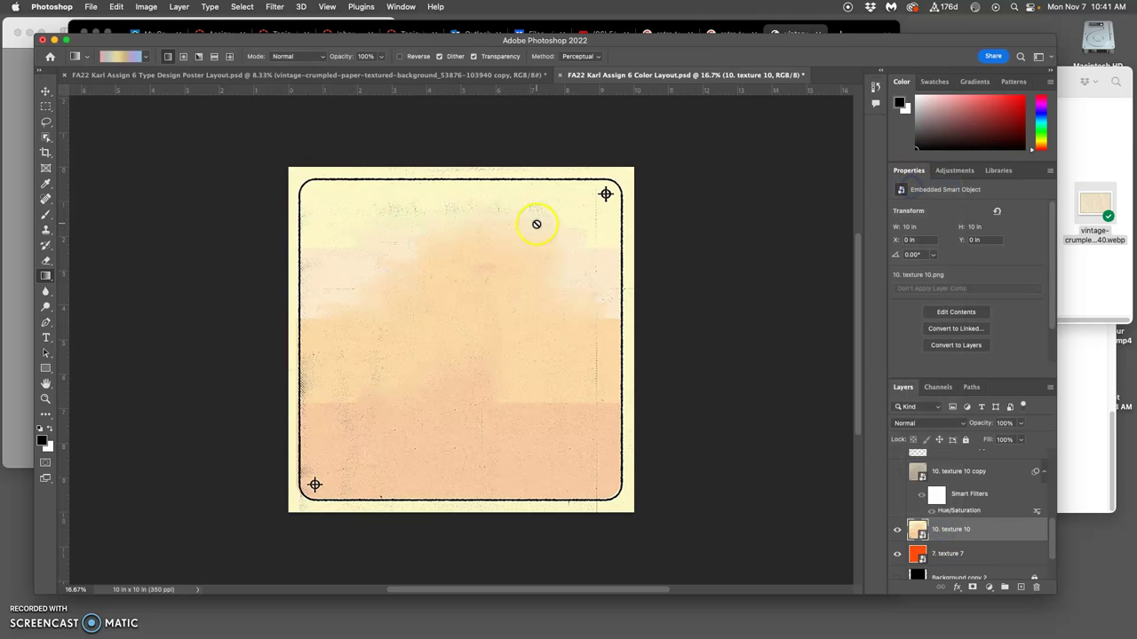
{"action": "left_click", "coordinate": [917, 424]}
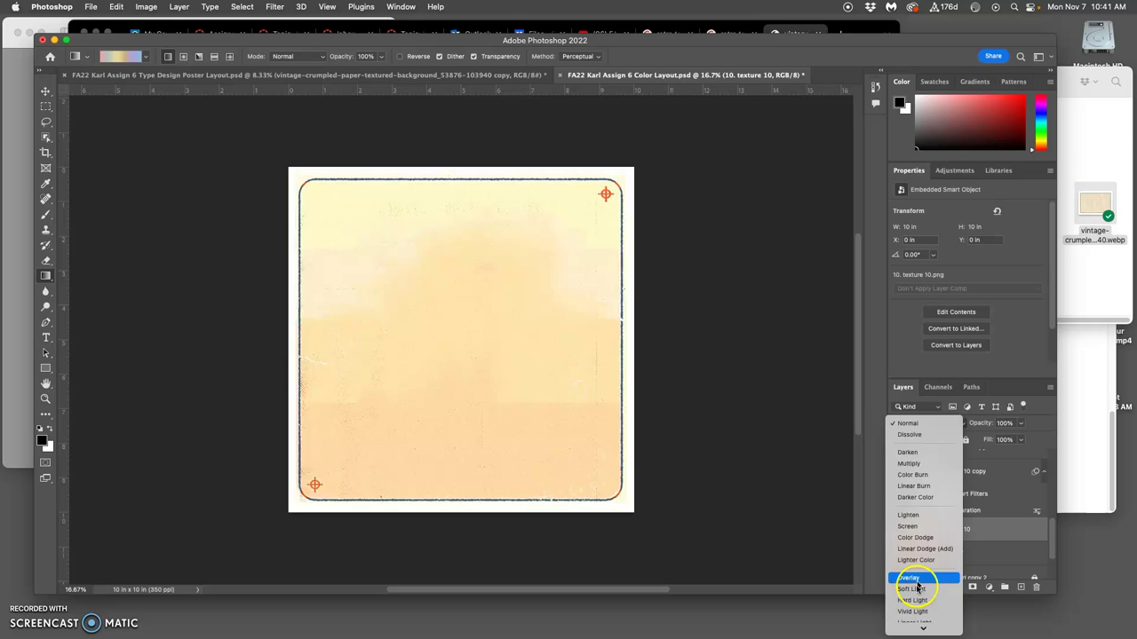
{"action": "left_click", "coordinate": [923, 539]}
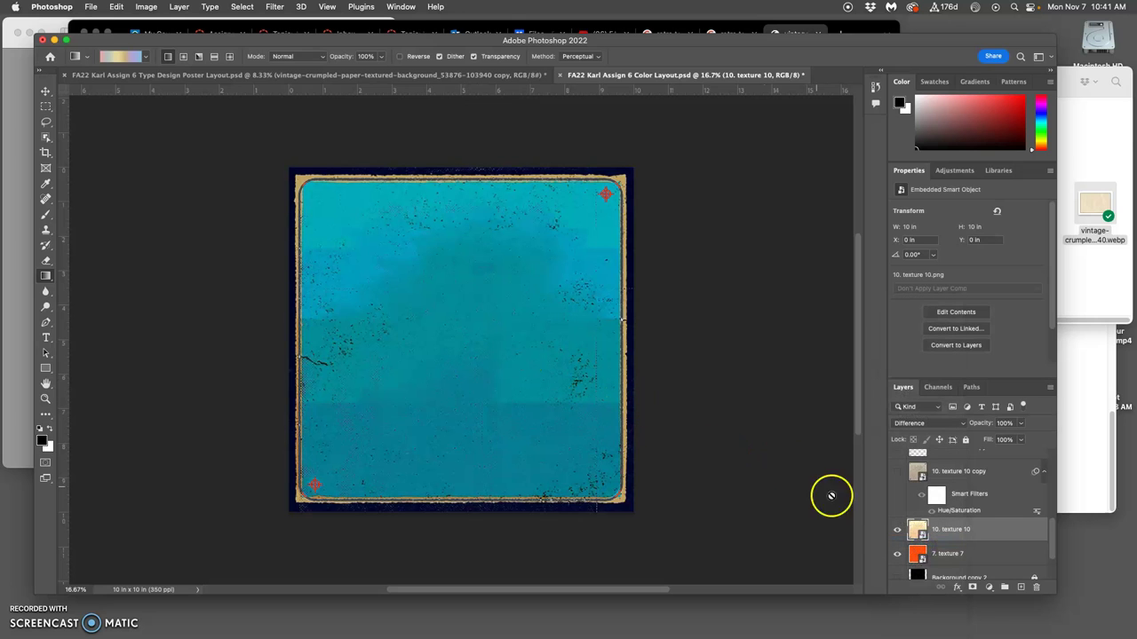
Step: Turn the rounded frame layer back on
{"action": "scroll", "coordinate": [921, 533], "scroll_direction": "up", "scroll_amount": 3}
{"action": "left_click", "coordinate": [895, 512]}
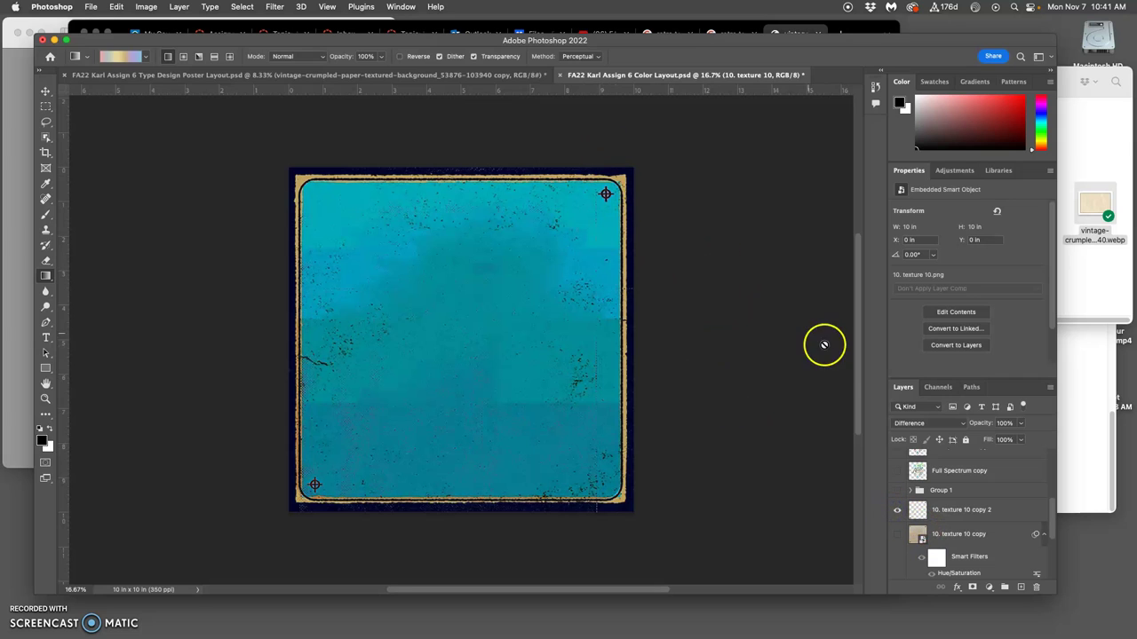
{"action": "scroll", "coordinate": [973, 538], "scroll_direction": "down", "scroll_amount": 3}
{"action": "scroll", "coordinate": [974, 538], "scroll_direction": "up", "scroll_amount": 2}
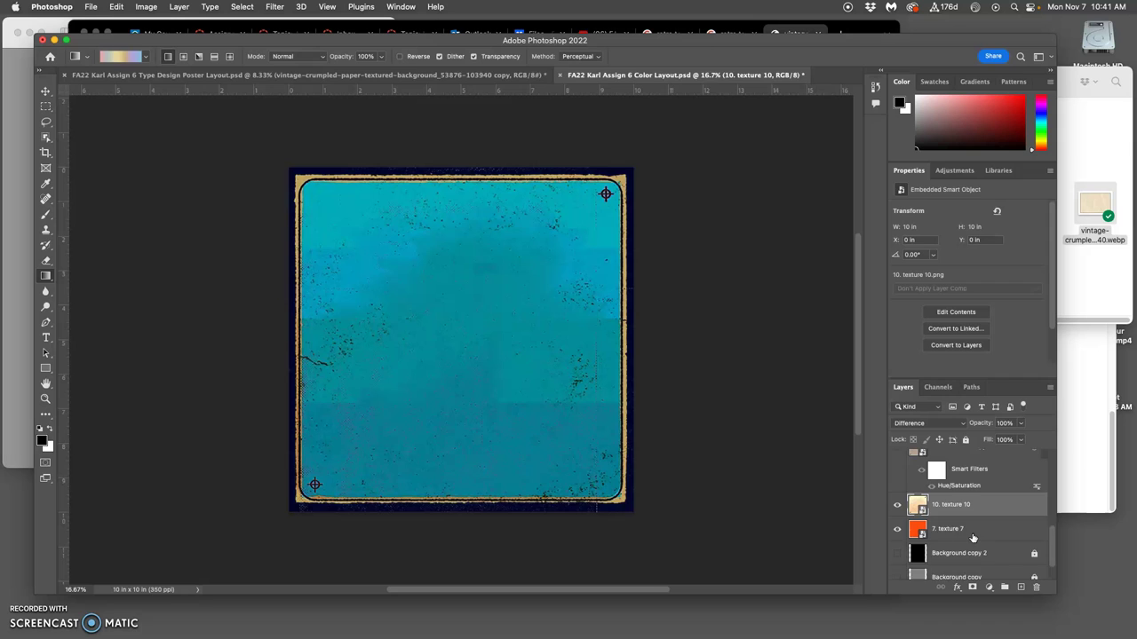
{"action": "scroll", "coordinate": [974, 538], "scroll_direction": "up", "scroll_amount": 1}
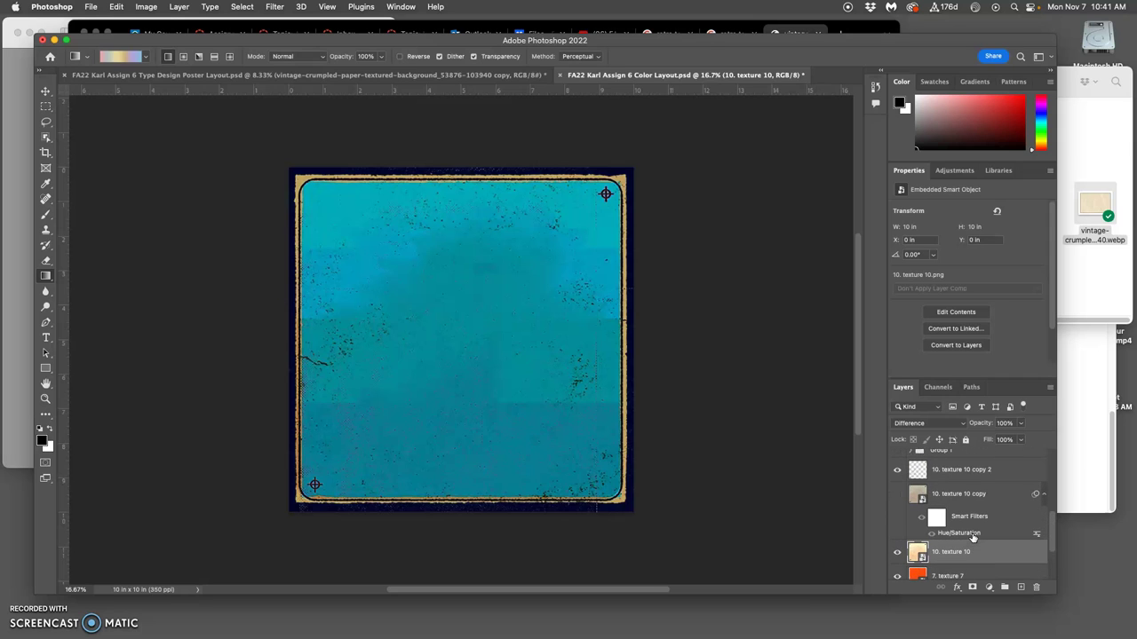
{"action": "scroll", "coordinate": [974, 538], "scroll_direction": "down", "scroll_amount": 1}
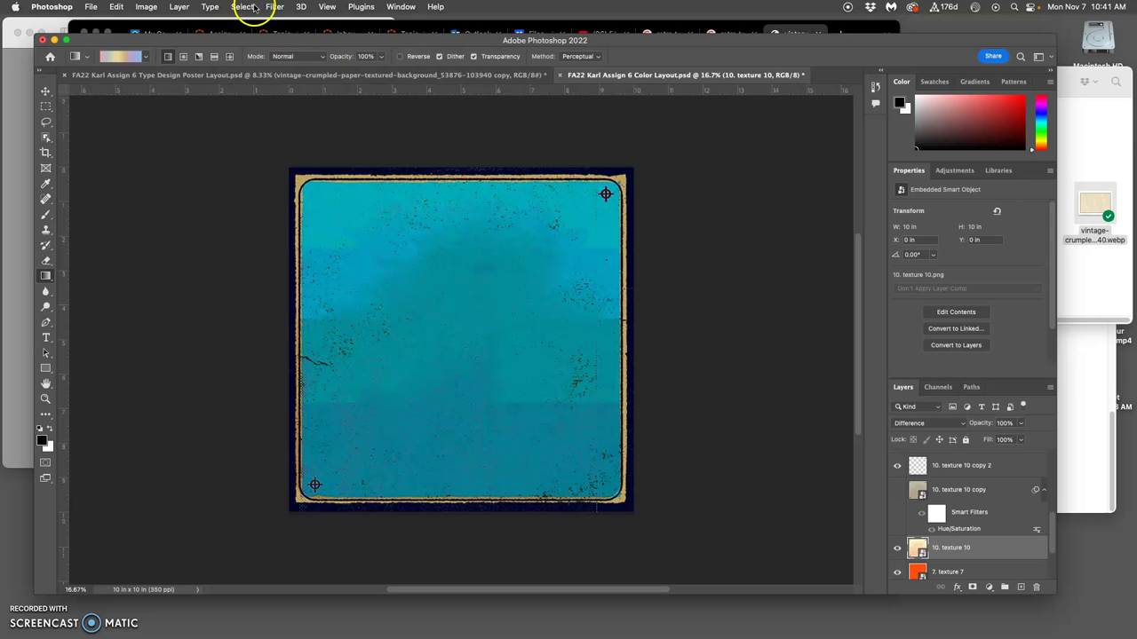
Step: Merge the Color Layout card's visible layers and paste the card into the Day of the Dead poster
{"action": "left_click", "coordinate": [177, 7]}
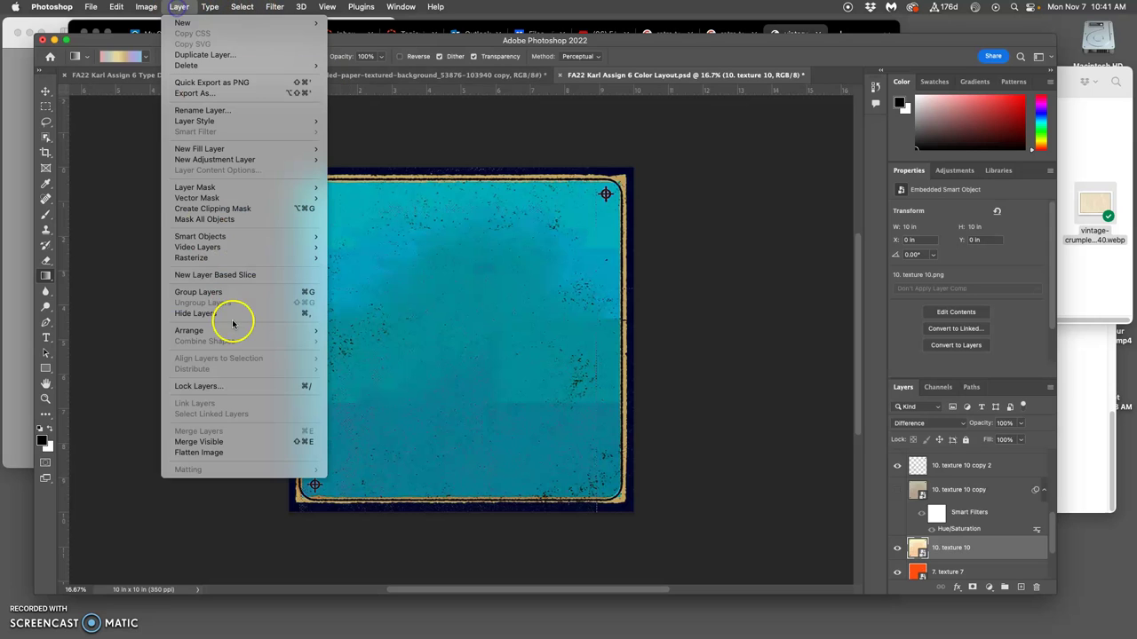
{"action": "left_click", "coordinate": [205, 444]}
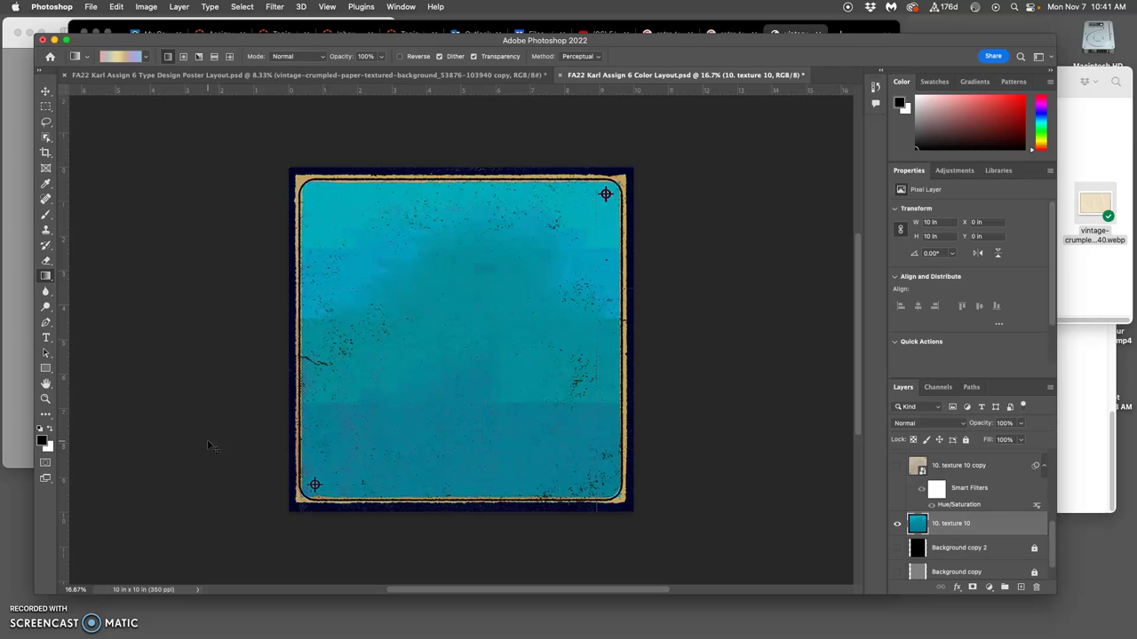
{"action": "key", "text": "super+a"}
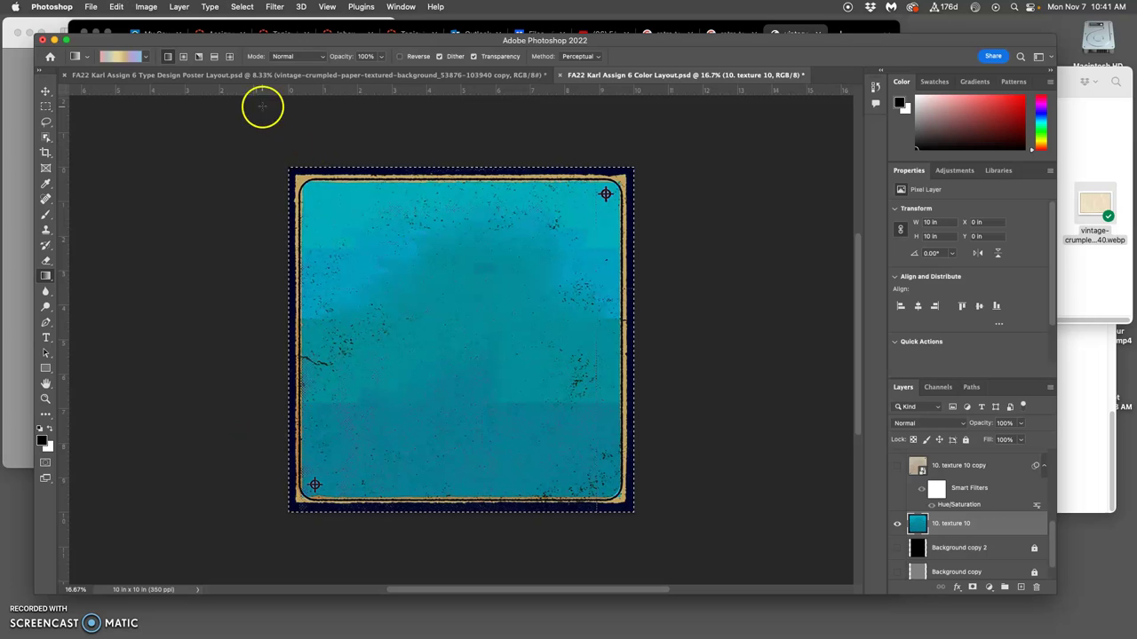
{"action": "left_click", "coordinate": [284, 74]}
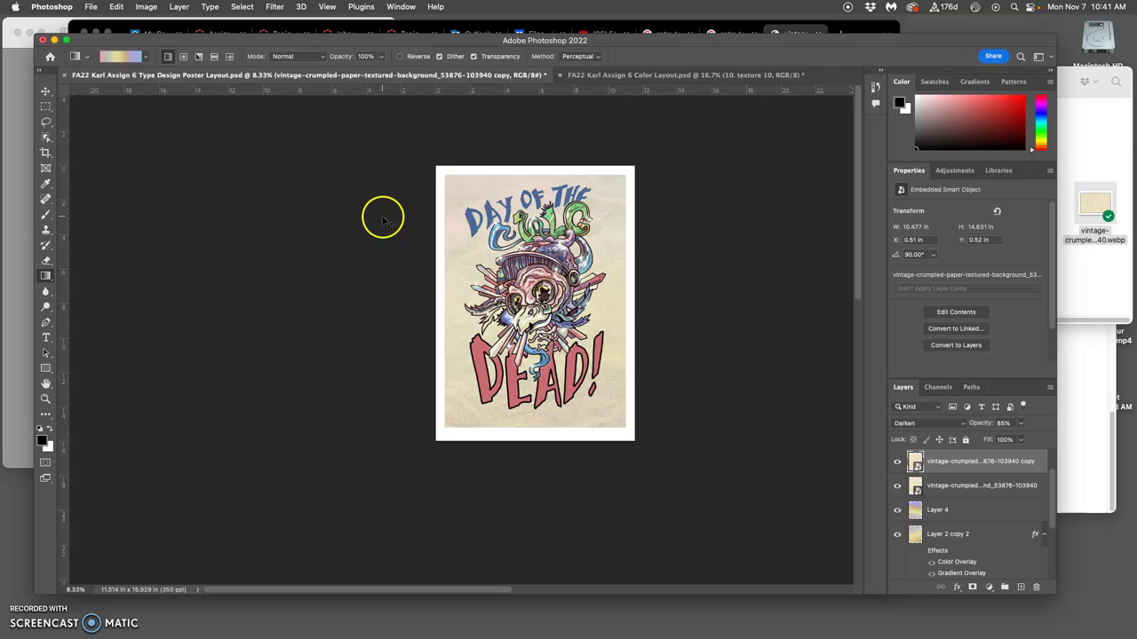
{"action": "key", "text": "super+v"}
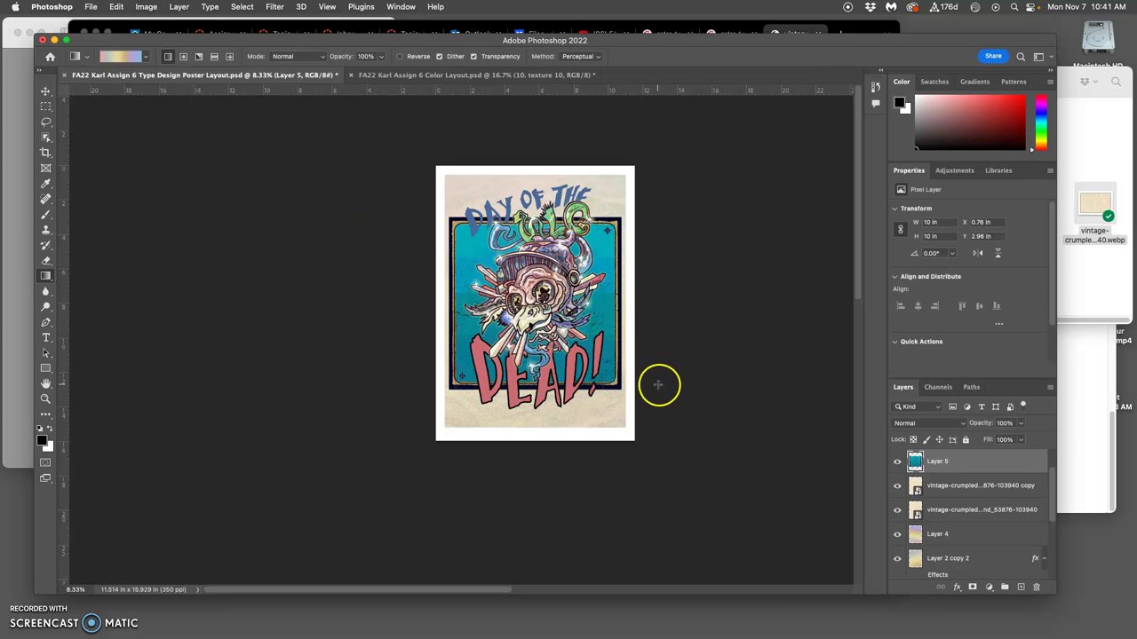
Step: Free Transform the pasted teal Layer 5 to 11.51 × 16.61 in so it covers the poster
{"action": "key", "text": "super+t"}
{"action": "left_click_drag", "start_coordinate": [622, 388], "coordinate": [624, 428]}
{"action": "left_click", "coordinate": [463, 255]}
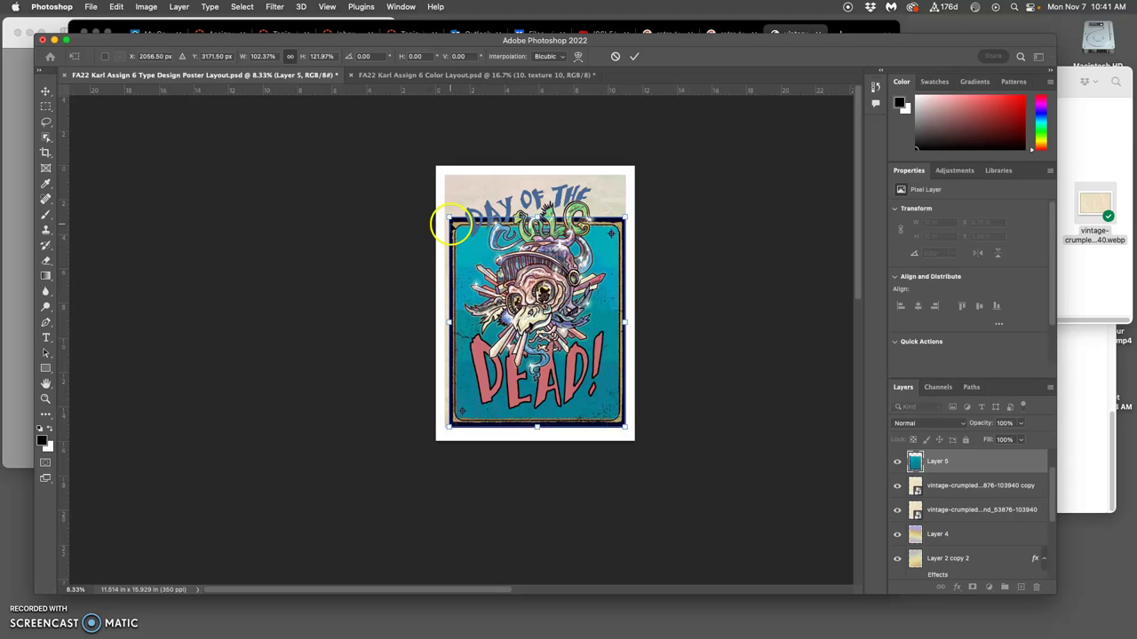
{"action": "left_click_drag", "start_coordinate": [448, 217], "coordinate": [445, 178]}
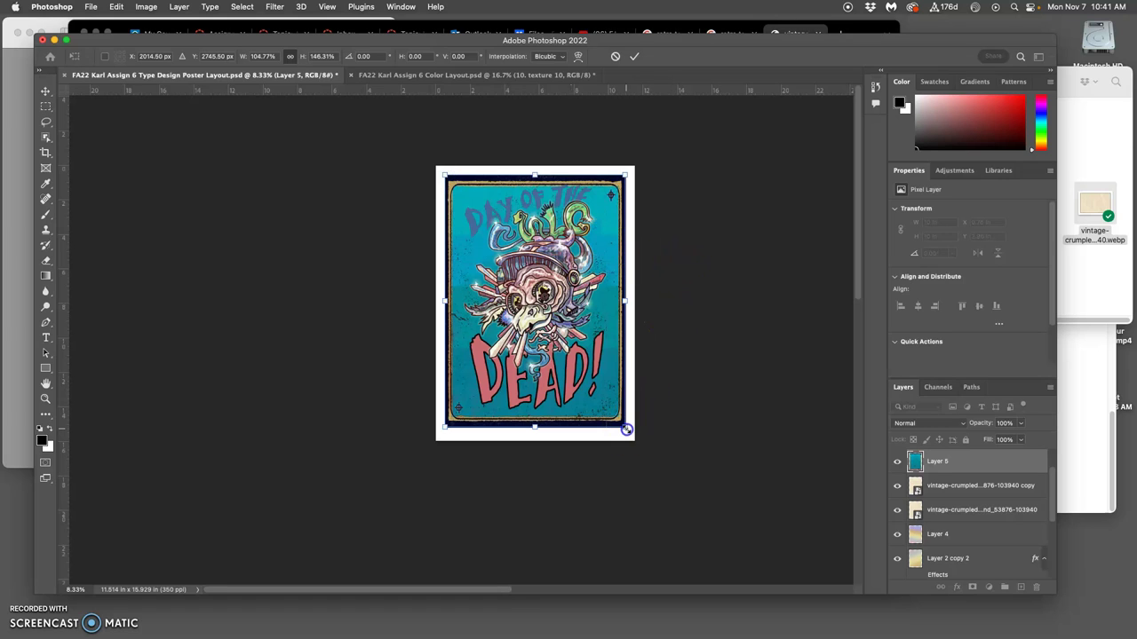
{"action": "left_click_drag", "start_coordinate": [628, 430], "coordinate": [628, 435]}
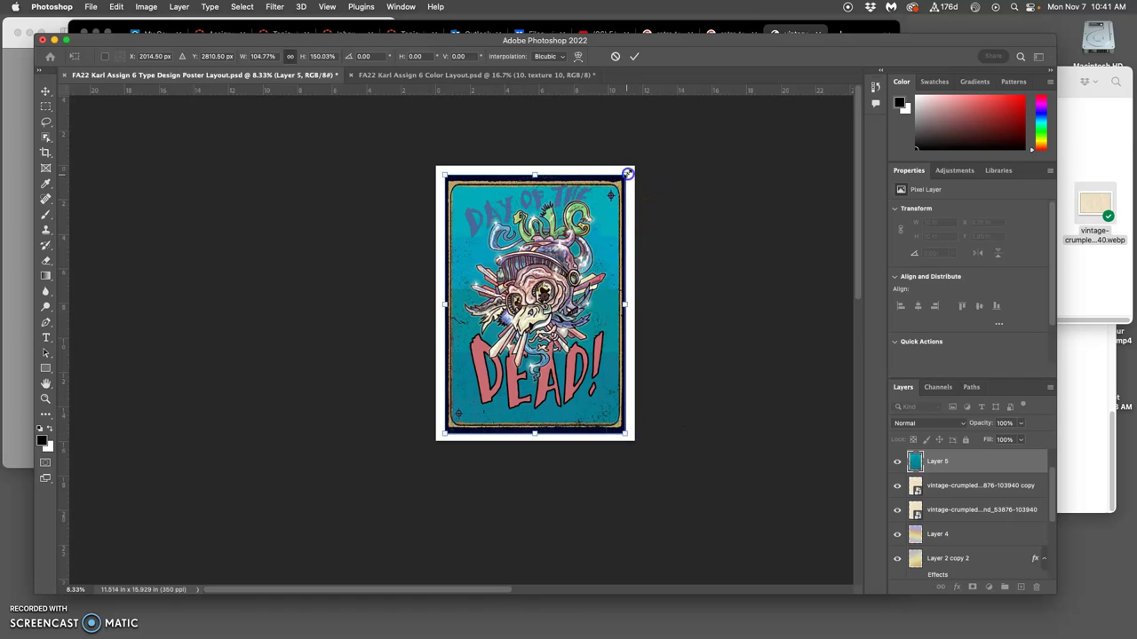
{"action": "left_click_drag", "start_coordinate": [628, 173], "coordinate": [630, 169]}
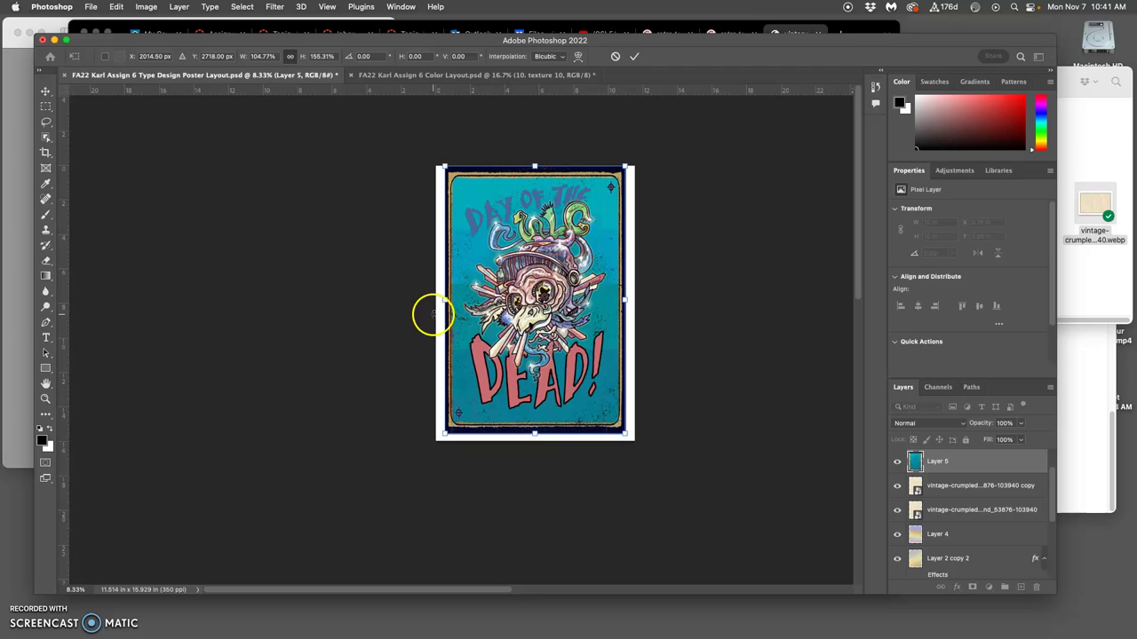
{"action": "left_click_drag", "start_coordinate": [443, 302], "coordinate": [438, 302]}
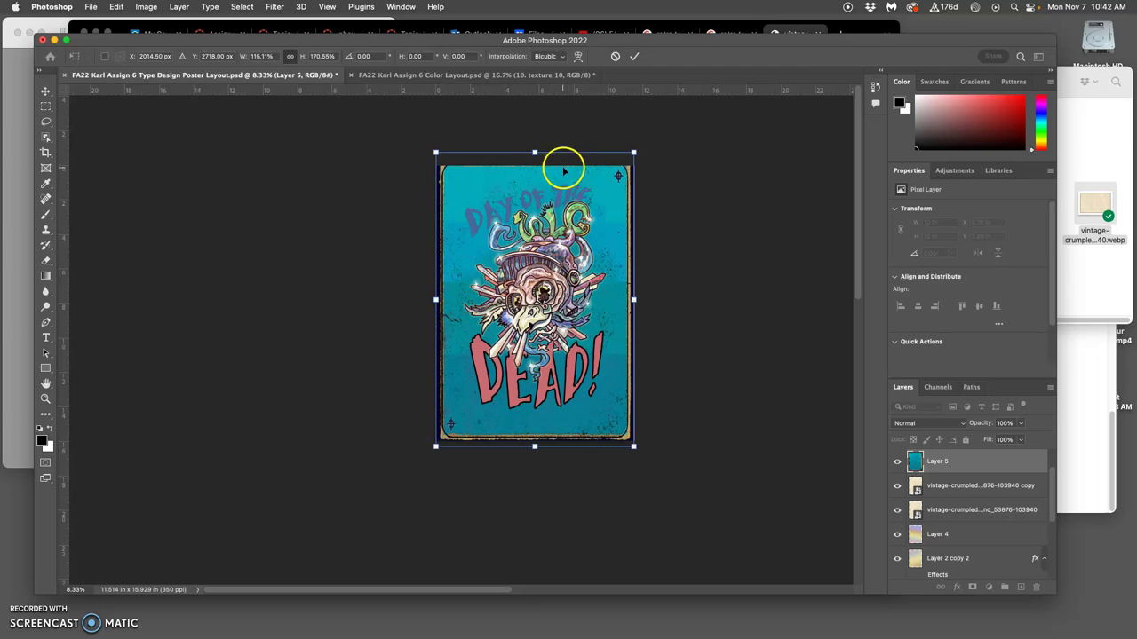
{"action": "left_click_drag", "start_coordinate": [536, 154], "coordinate": [535, 161]}
{"action": "key", "text": "Return"}
{"action": "key", "text": "g"}
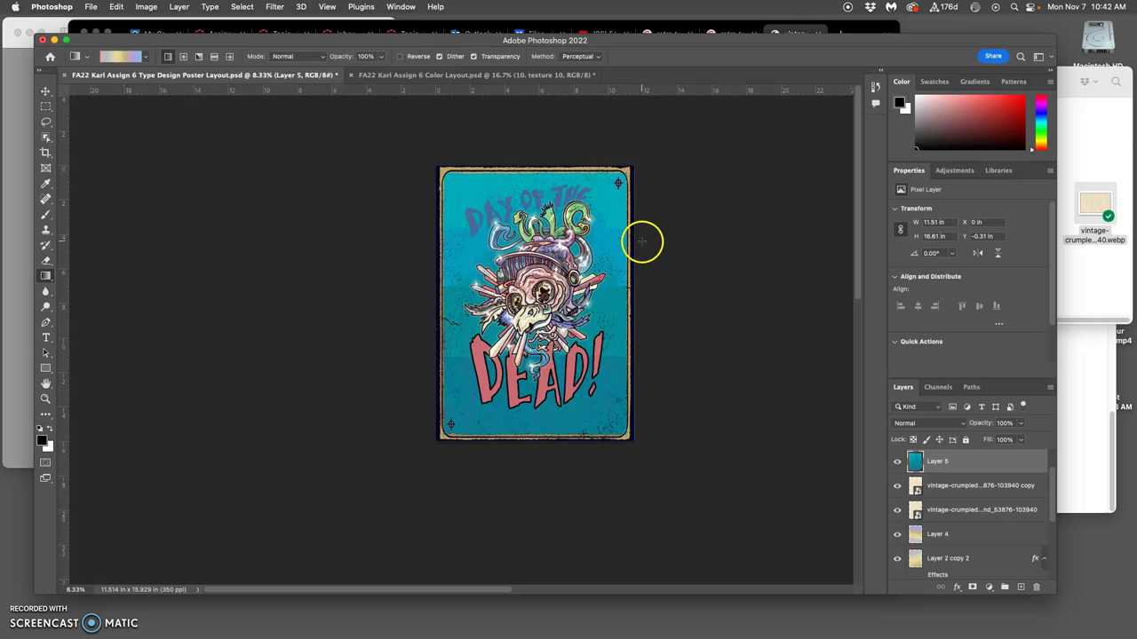
Step: Zoom in and try a Magic Wand selection of the poster's dark border, then deselect
{"action": "key", "text": "super+equal"}
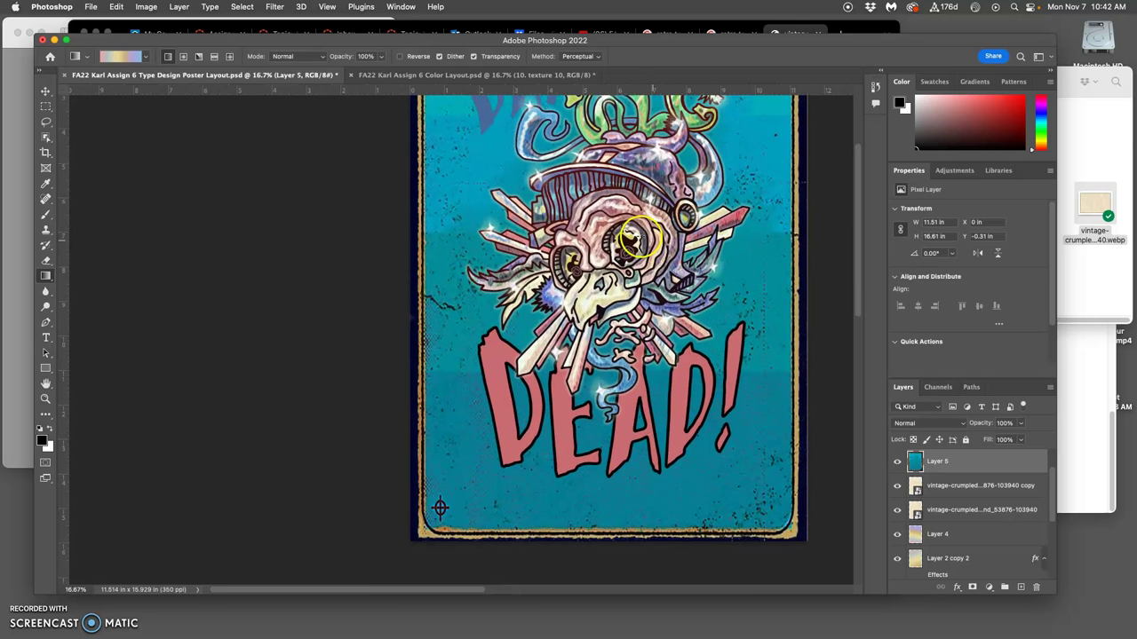
{"action": "left_click", "coordinate": [46, 125]}
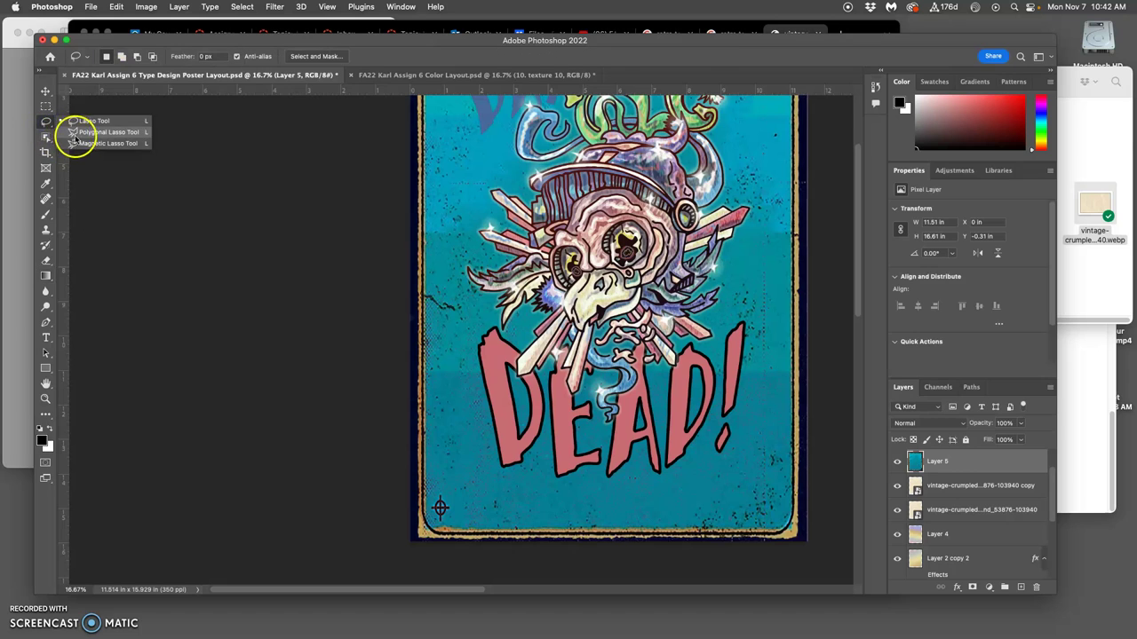
{"action": "left_click", "coordinate": [46, 139]}
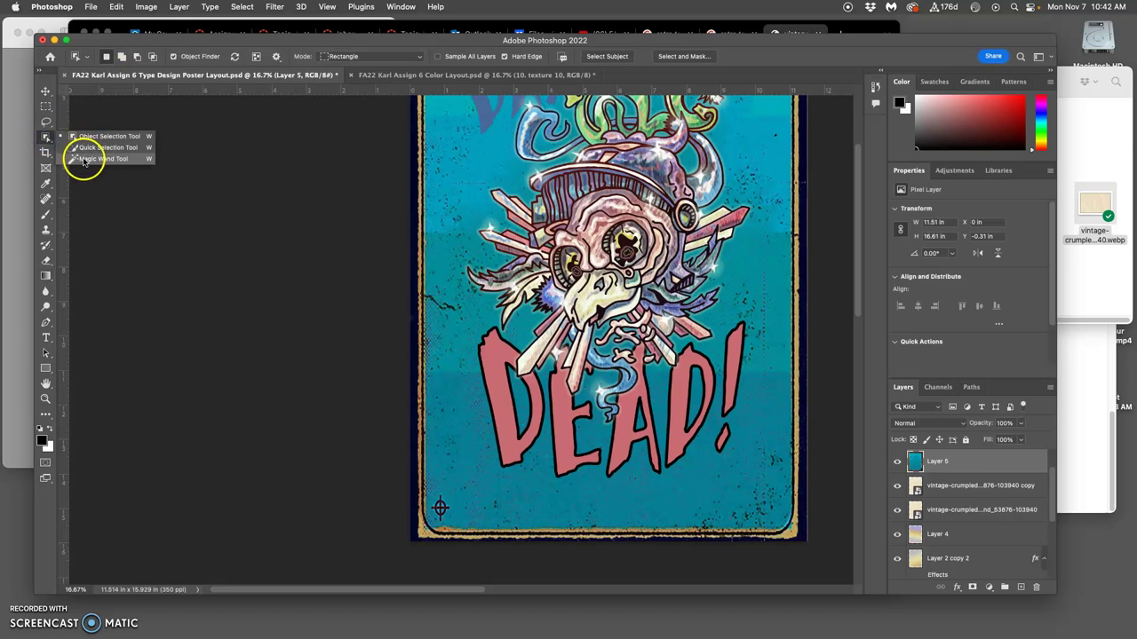
{"action": "left_click", "coordinate": [89, 165]}
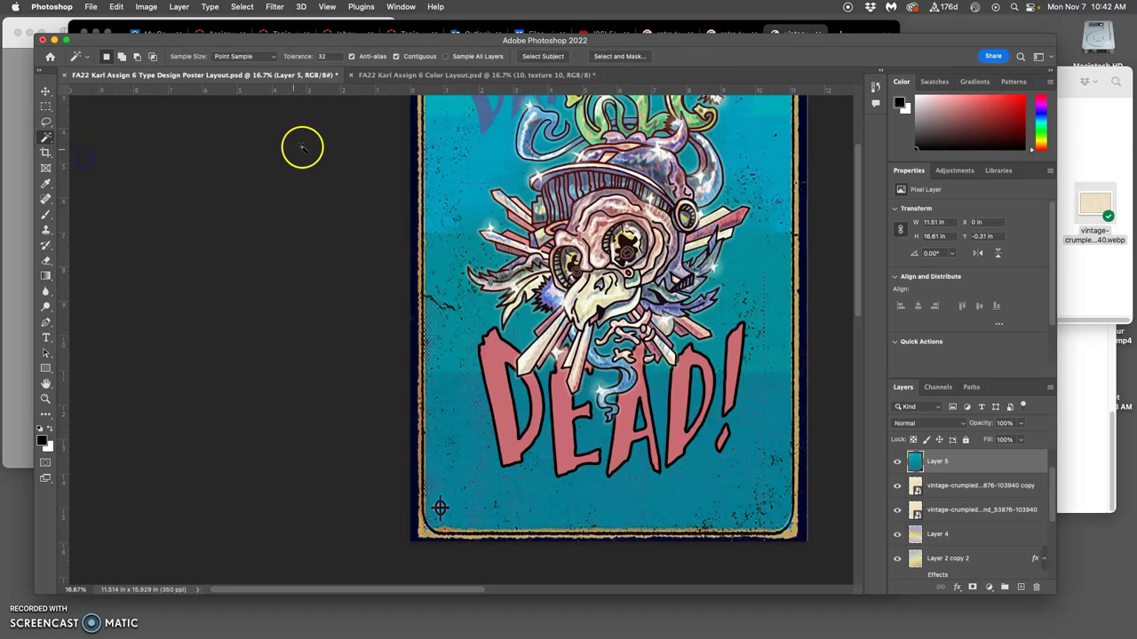
{"action": "left_click", "coordinate": [412, 135]}
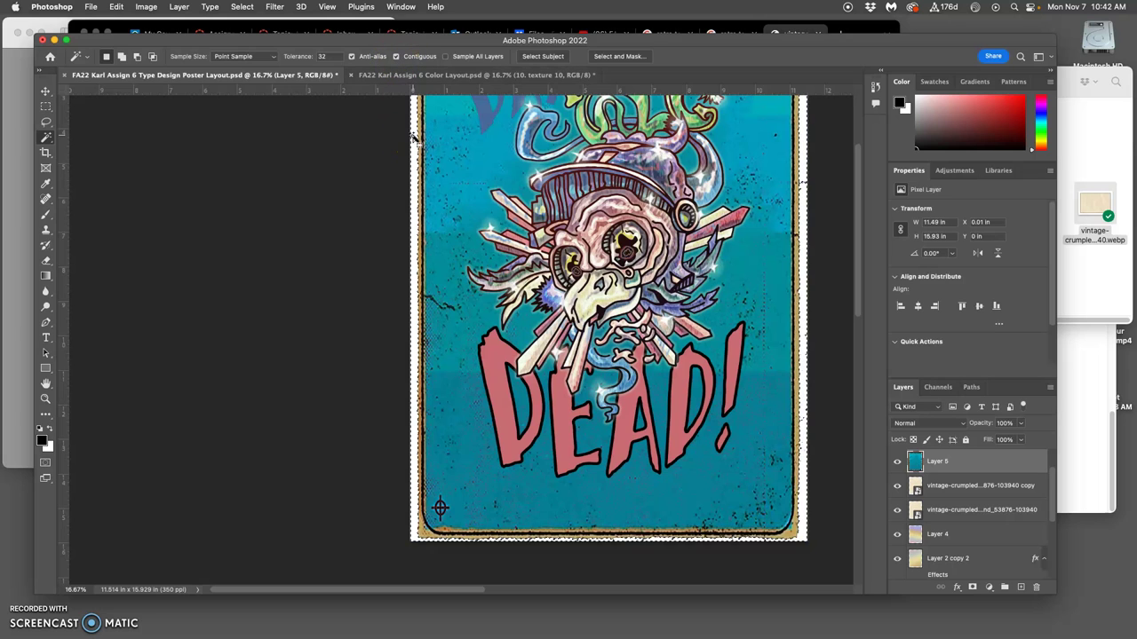
{"action": "left_click", "coordinate": [291, 247]}
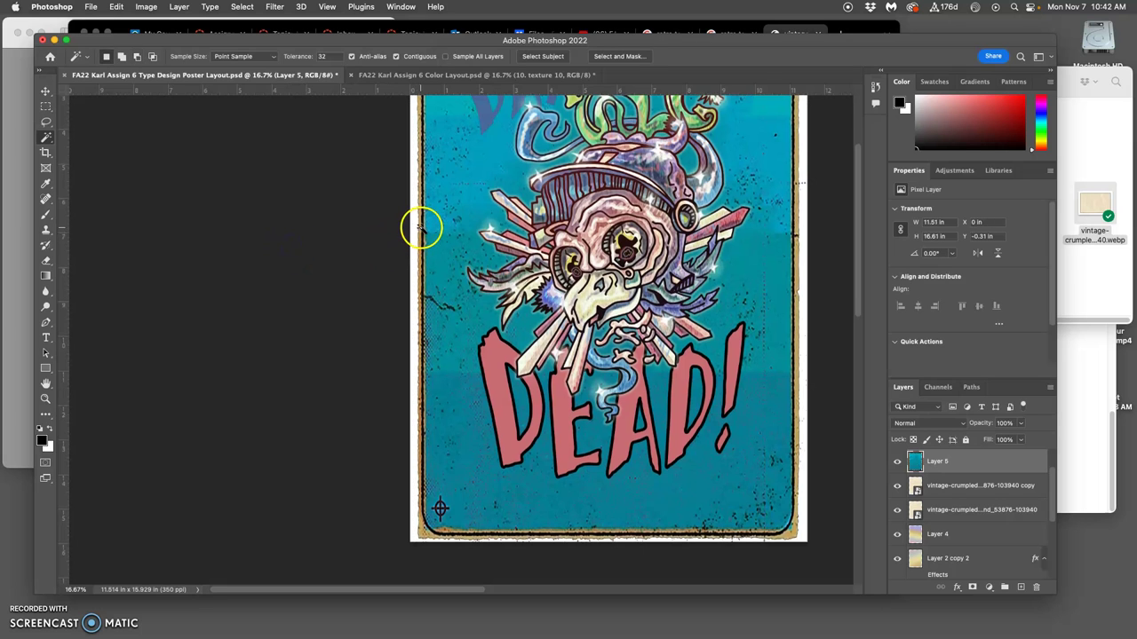
Step: Compare the poster with Layer 5 hidden, then scale Layer 5 down to 10.87 × 15.67 in
{"action": "scroll", "coordinate": [420, 223], "scroll_direction": "up", "scroll_amount": 5}
{"action": "scroll", "coordinate": [421, 227], "scroll_direction": "down", "scroll_amount": 4}
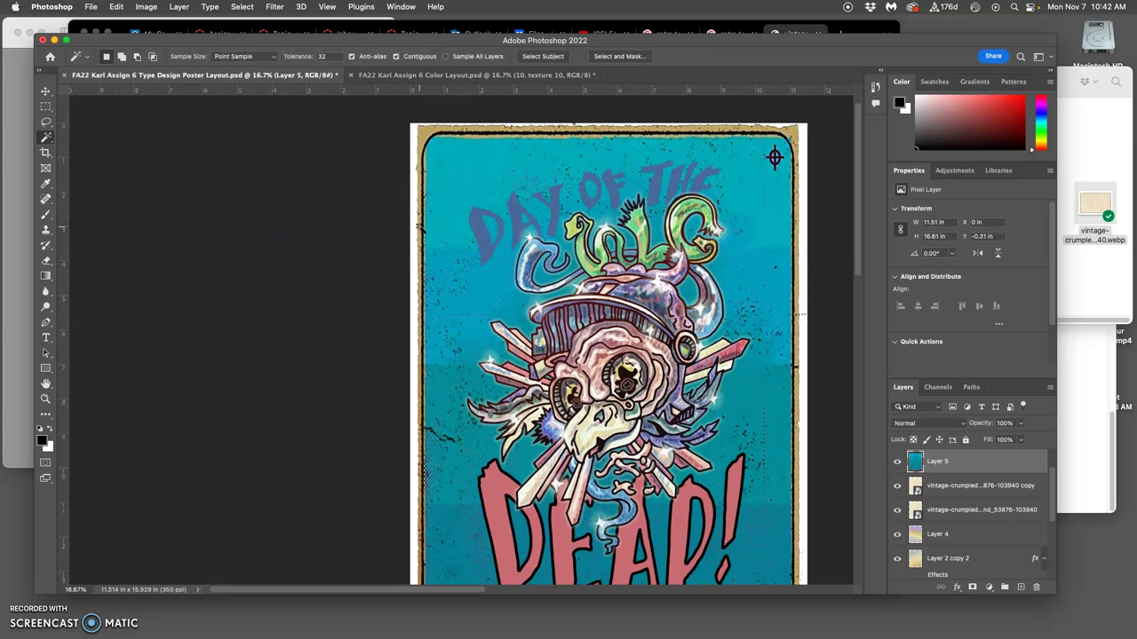
{"action": "key", "text": "super+minus"}
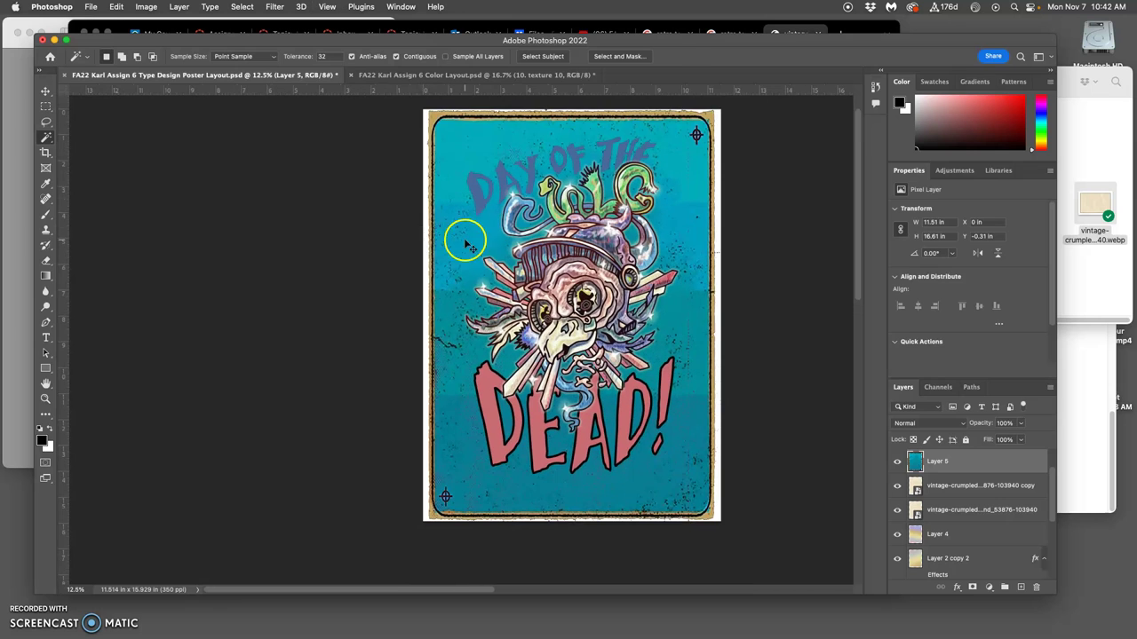
{"action": "left_click", "coordinate": [897, 461]}
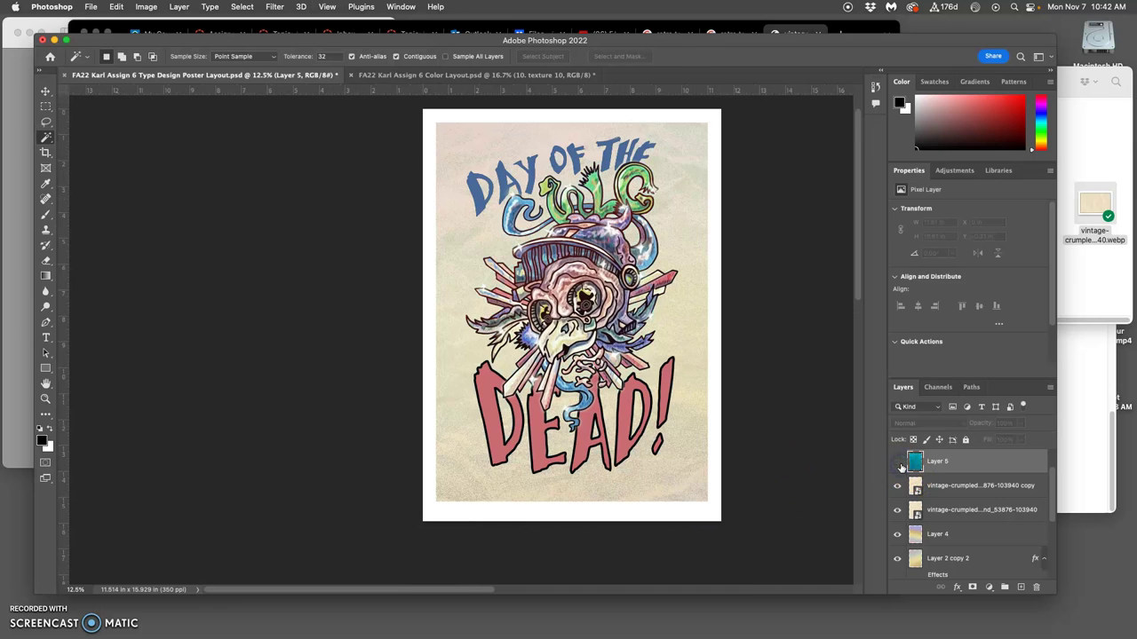
{"action": "left_click", "coordinate": [897, 461]}
{"action": "left_click", "coordinate": [897, 461]}
{"action": "left_click", "coordinate": [897, 461]}
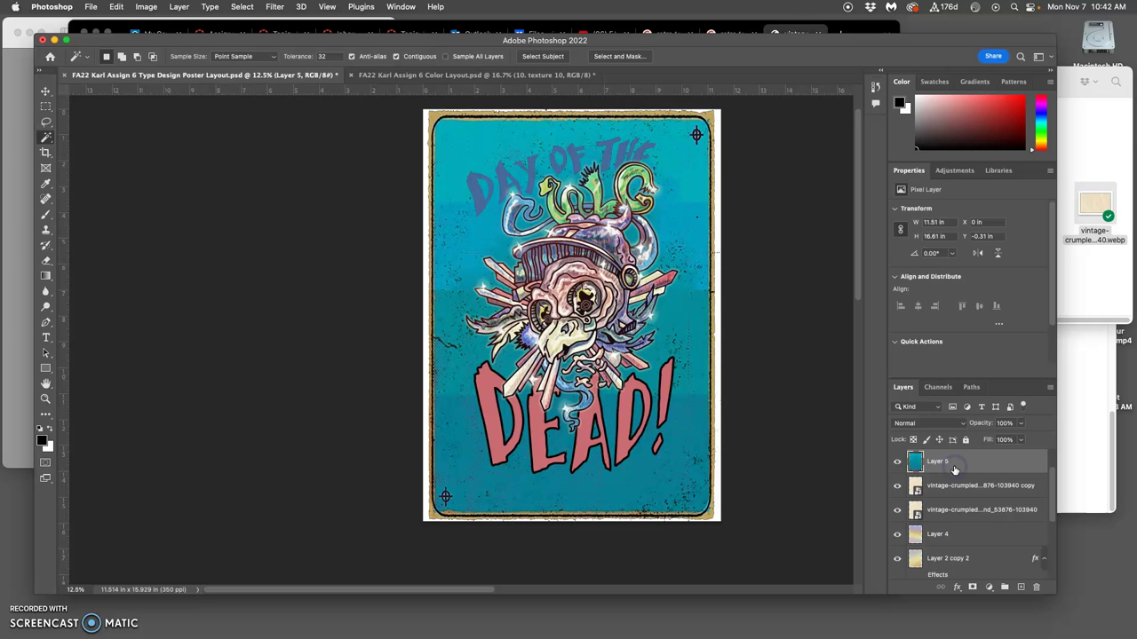
{"action": "key", "text": "super+t"}
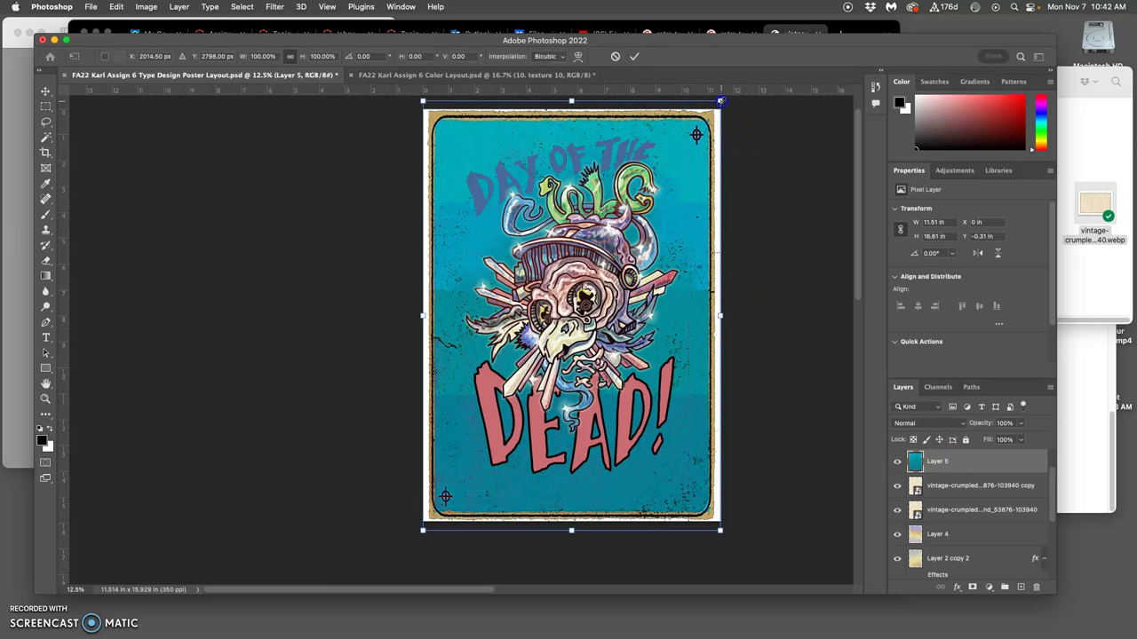
{"action": "left_click_drag", "start_coordinate": [720, 101], "coordinate": [715, 114]}
{"action": "left_click", "coordinate": [739, 123]}
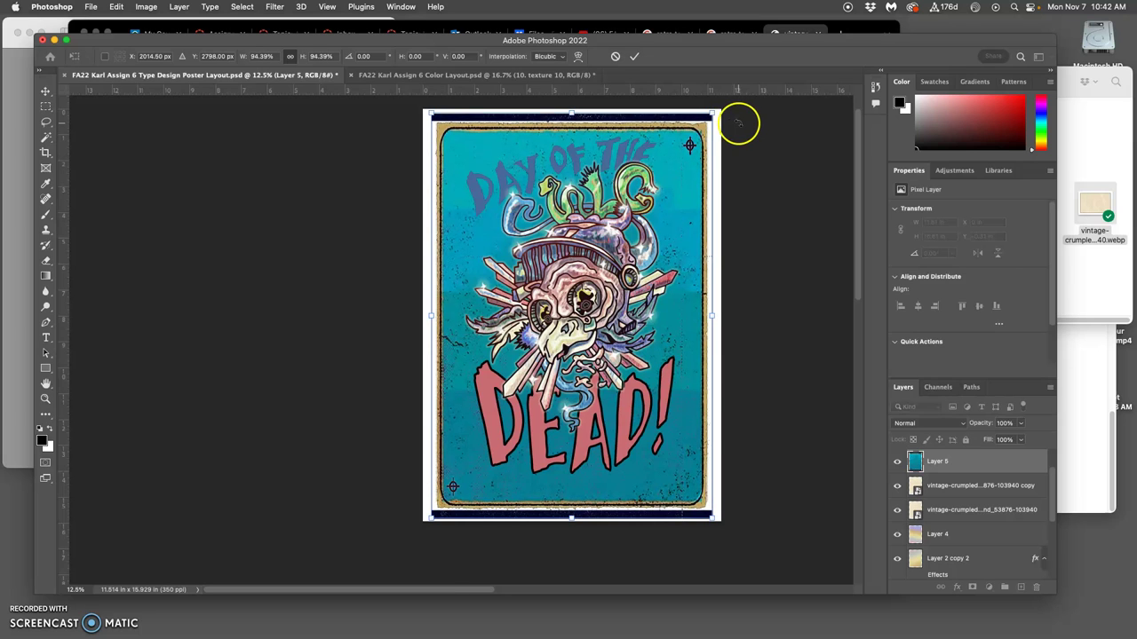
{"action": "key", "text": "Return"}
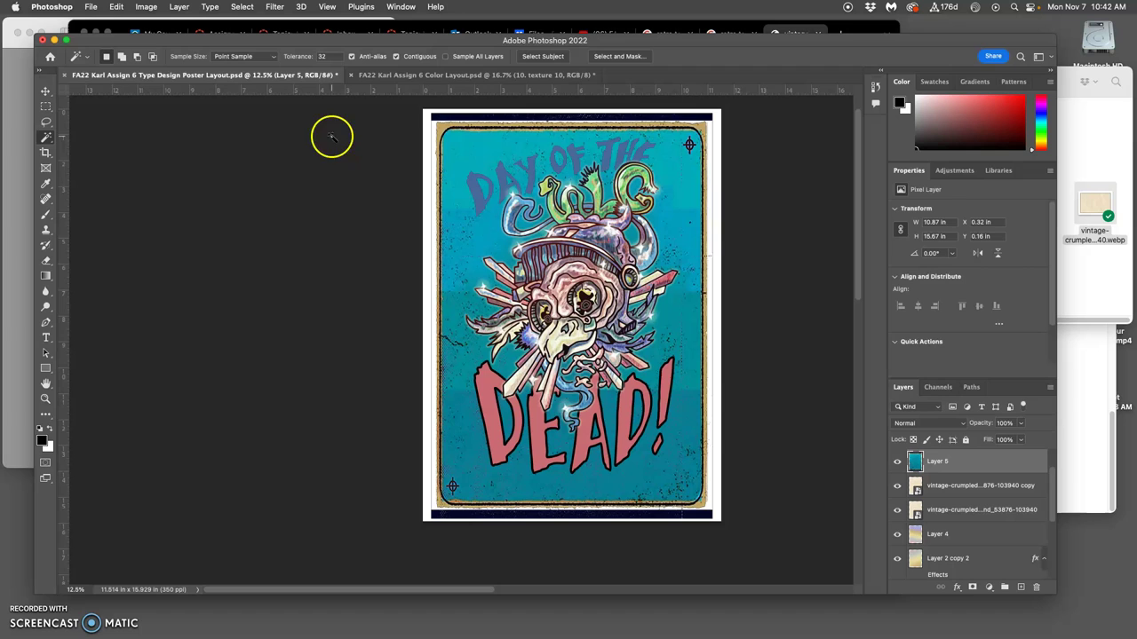
Step: Magic Wand the navy strip along the top, delete it and deselect
{"action": "left_click", "coordinate": [469, 116]}
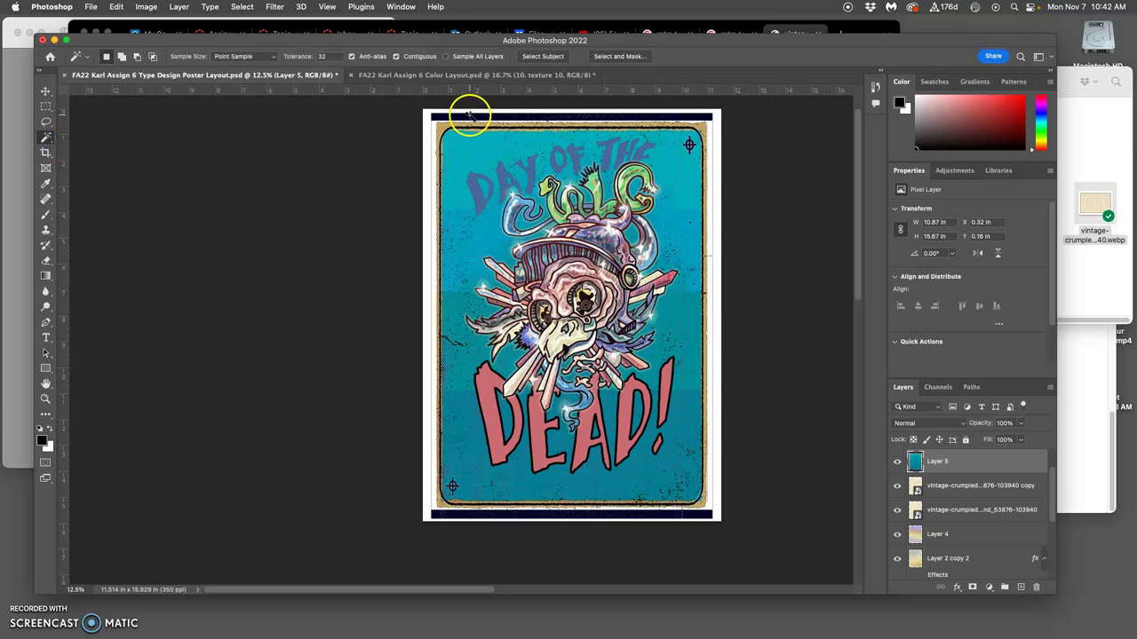
{"action": "key", "text": "Delete"}
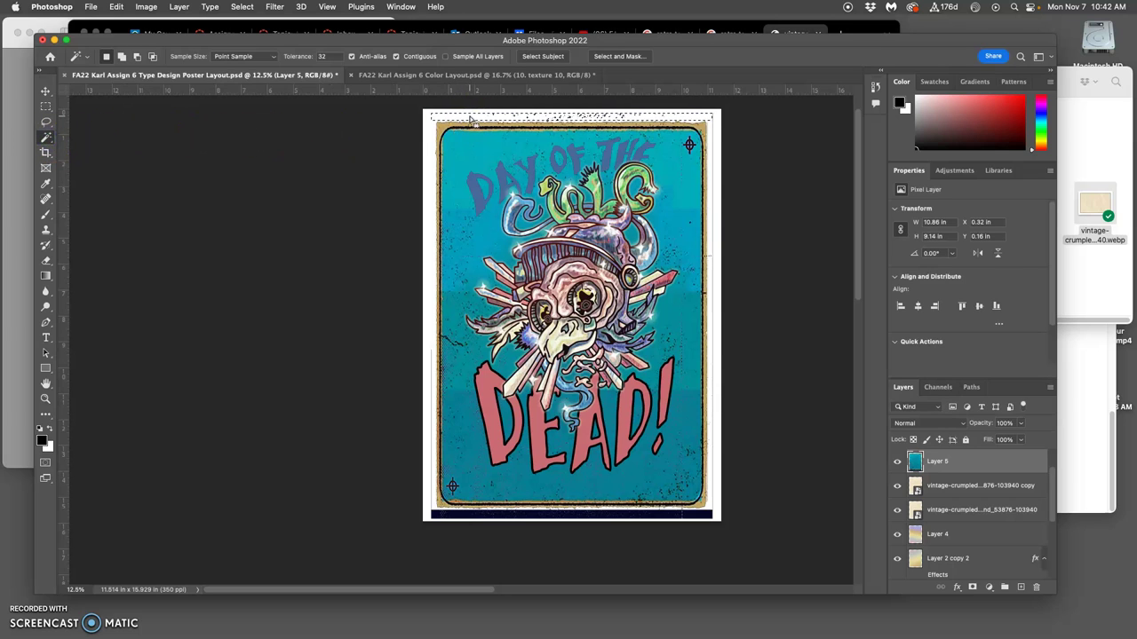
{"action": "left_click", "coordinate": [426, 124]}
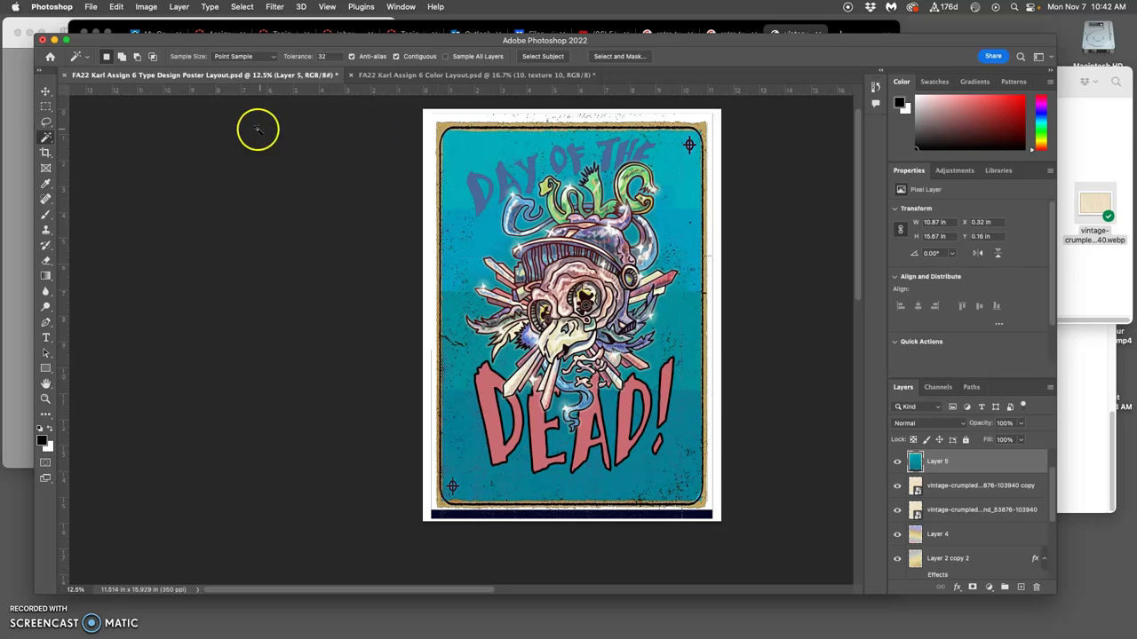
Step: Delete the dark strips along Layer 5's top, right, bottom and left edges, then fit the poster in view
{"action": "left_click", "coordinate": [46, 106]}
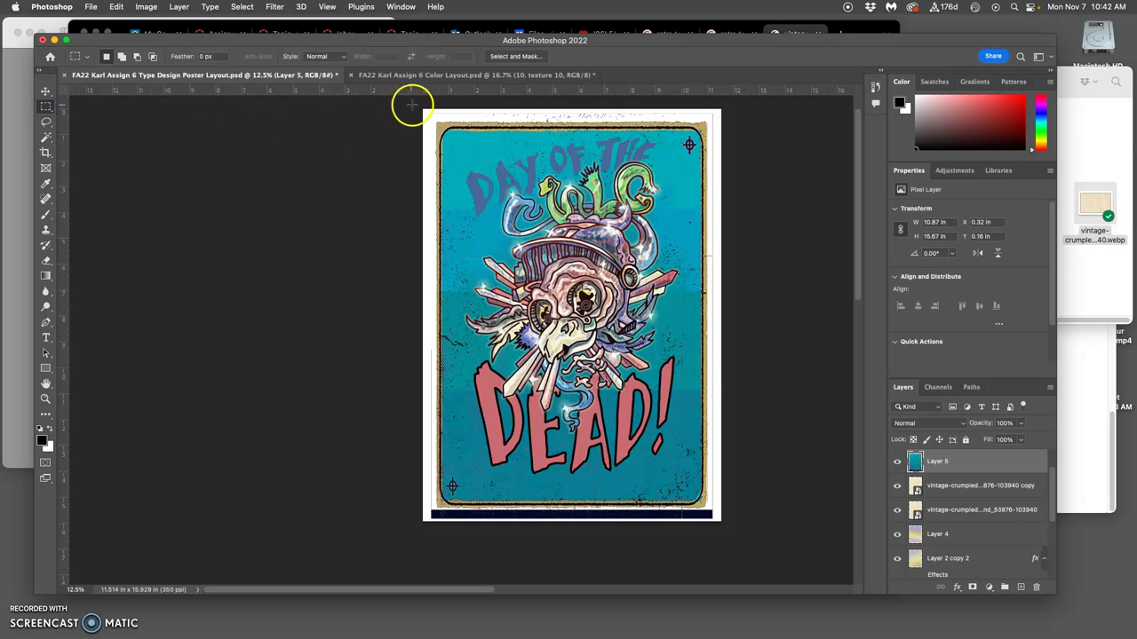
{"action": "left_click_drag", "start_coordinate": [423, 109], "coordinate": [705, 365]}
{"action": "key", "text": "Delete"}
{"action": "left_click", "coordinate": [728, 121]}
{"action": "key", "text": "Delete"}
{"action": "left_click", "coordinate": [721, 323]}
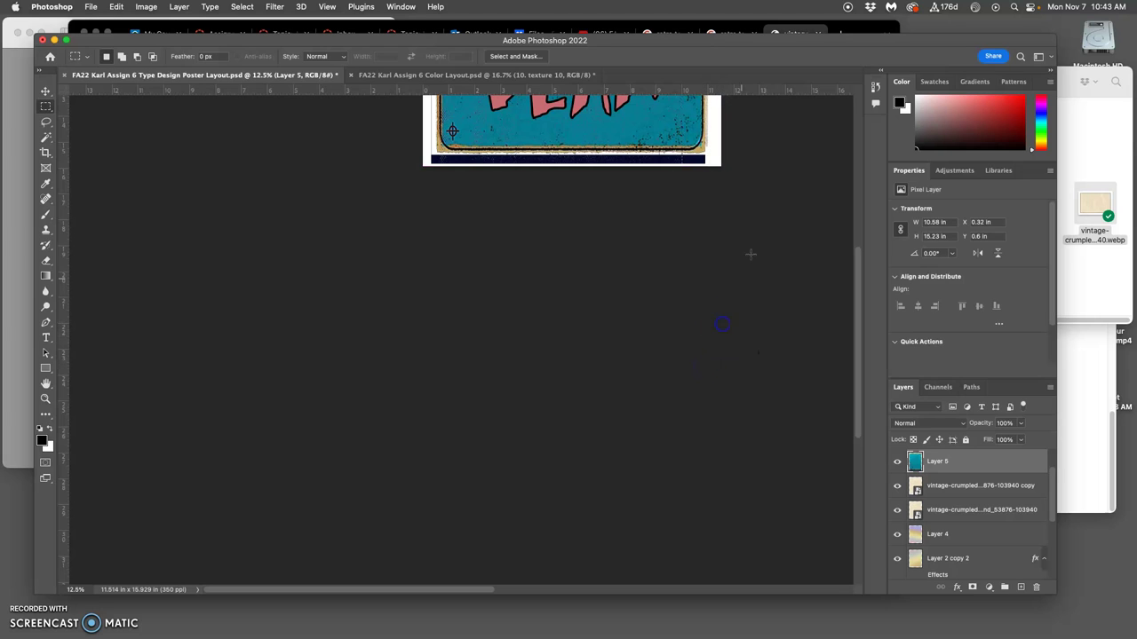
{"action": "left_click_drag", "start_coordinate": [725, 167], "coordinate": [393, 154]}
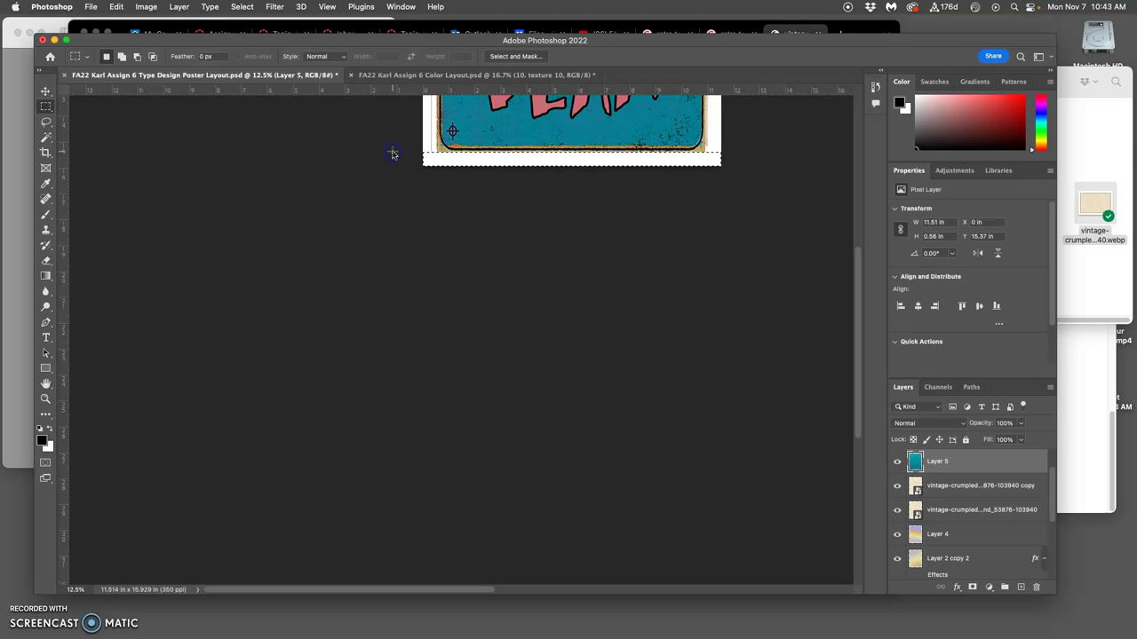
{"action": "left_click_drag", "start_coordinate": [388, 196], "coordinate": [435, 286]}
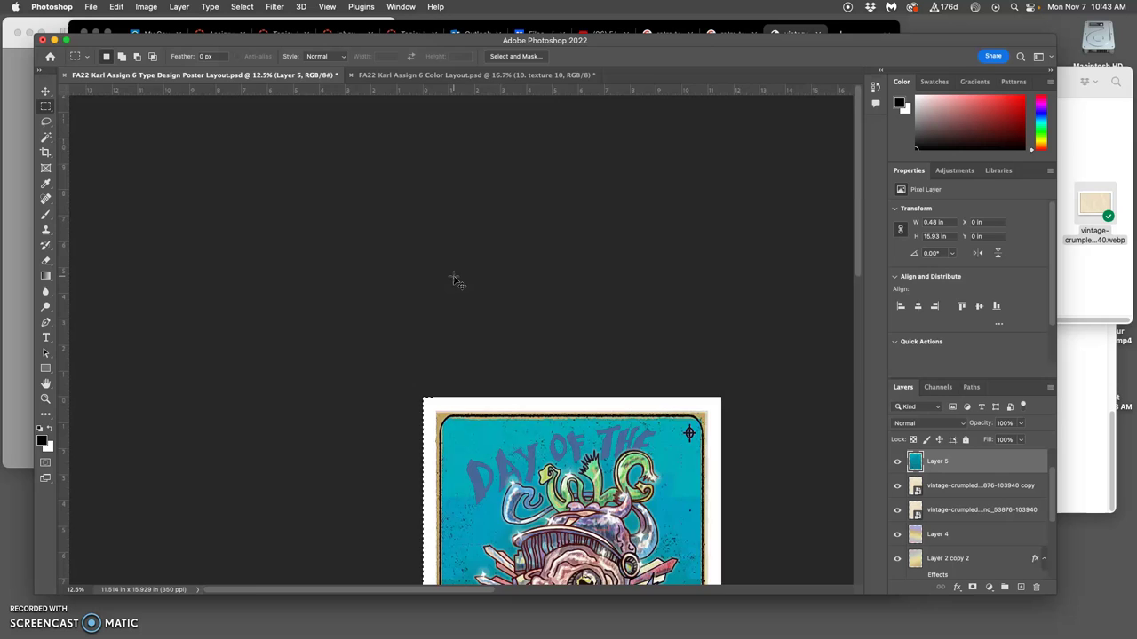
{"action": "key", "text": "super+0"}
Step: Nudge the teal Layer 5 into place, lower its opacity, and raise its bottom edge slightly
{"action": "key", "text": "super+d"}
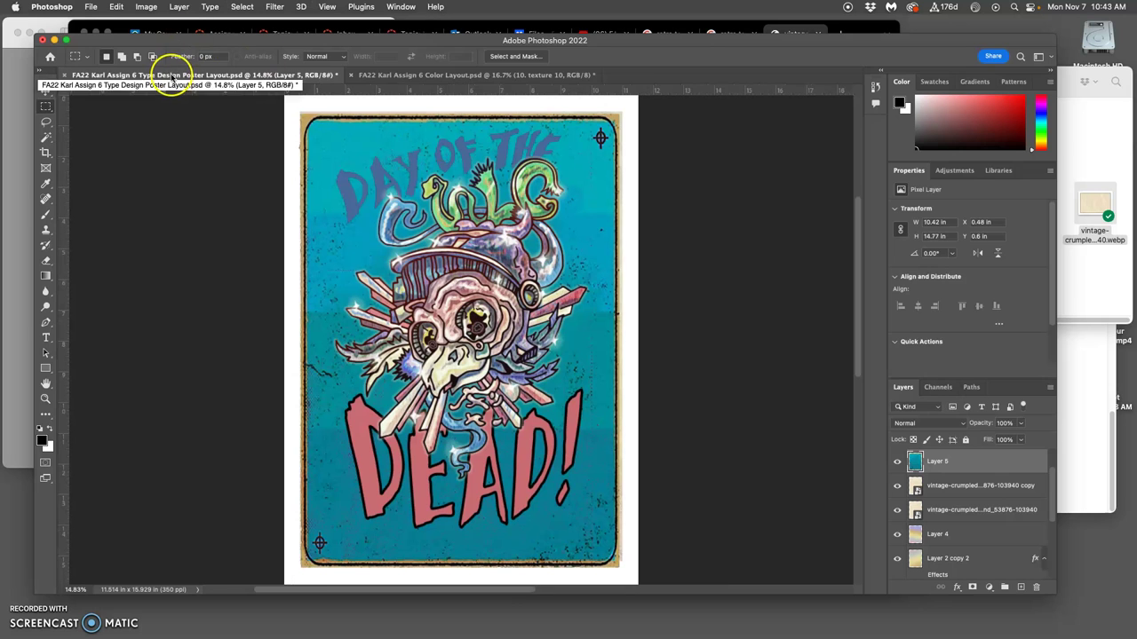
{"action": "left_click", "coordinate": [45, 91]}
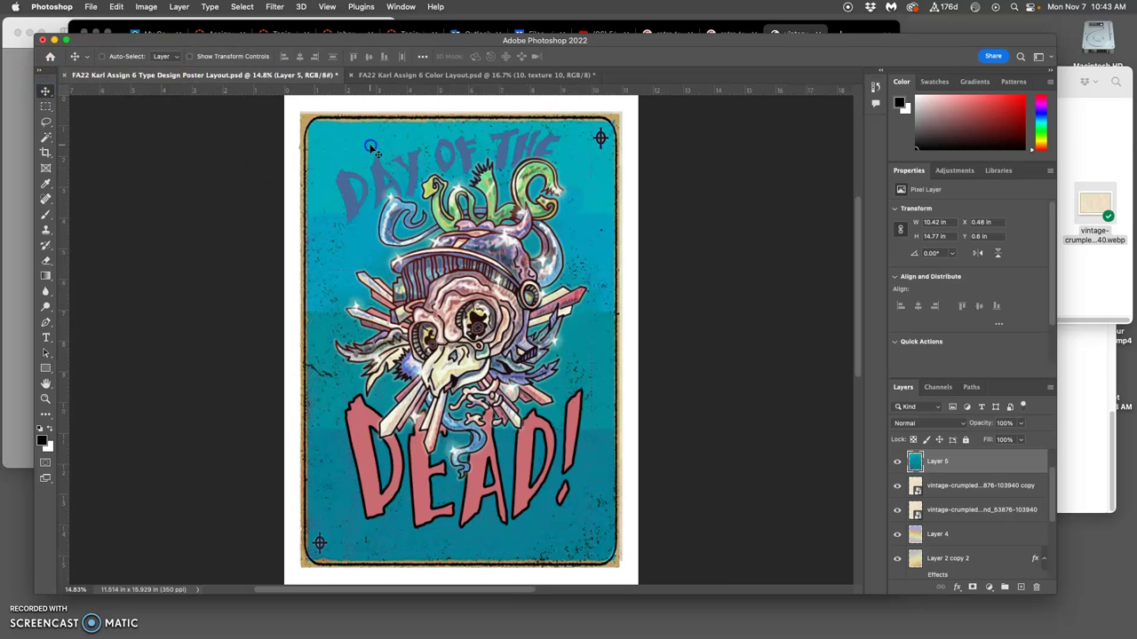
{"action": "left_click_drag", "start_coordinate": [372, 148], "coordinate": [372, 149]}
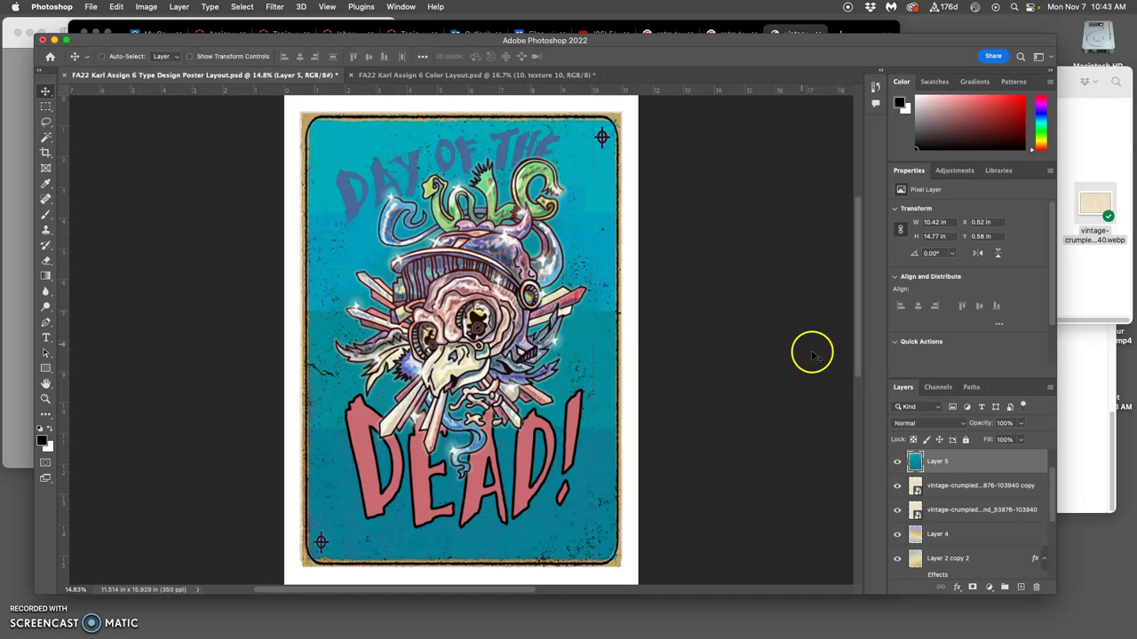
{"action": "left_click", "coordinate": [1021, 423]}
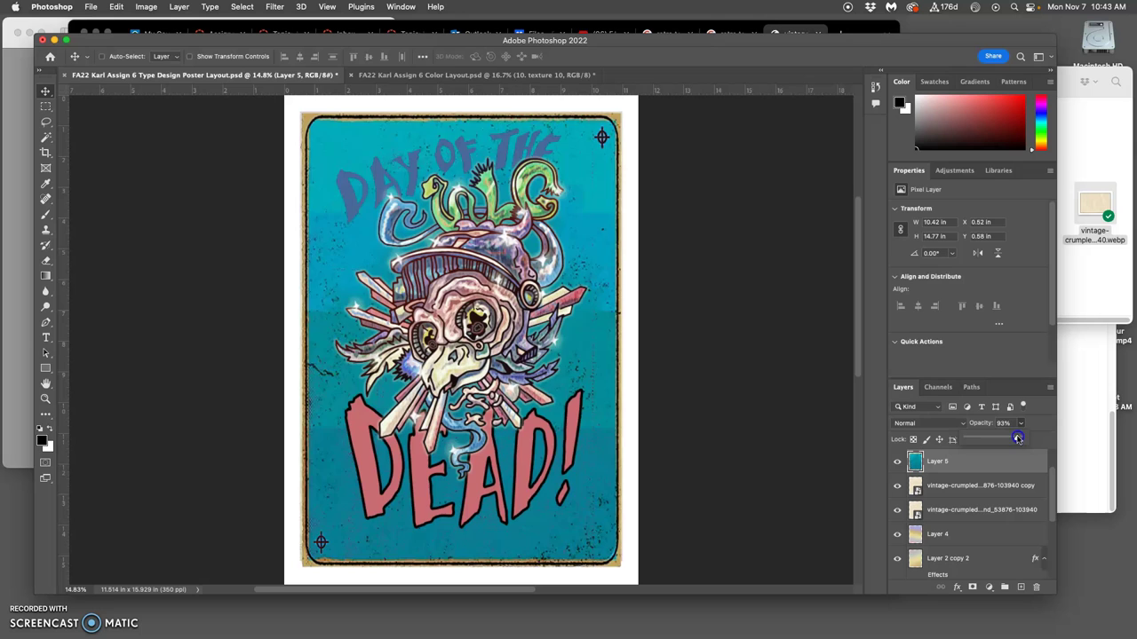
{"action": "left_click_drag", "start_coordinate": [1018, 438], "coordinate": [989, 438]}
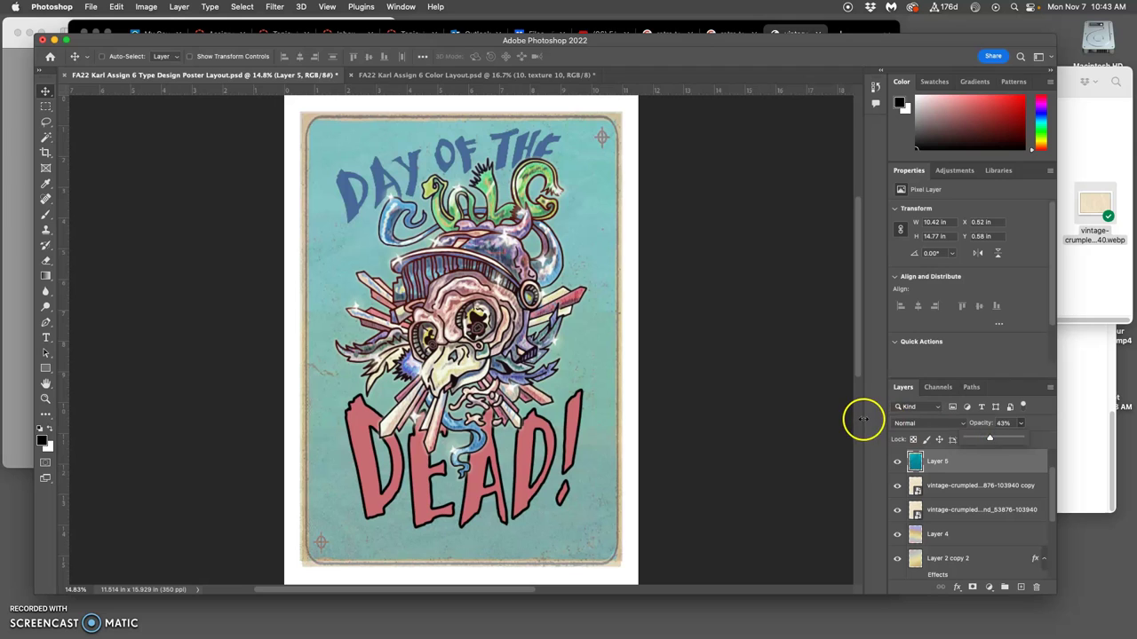
{"action": "key", "text": "super+t"}
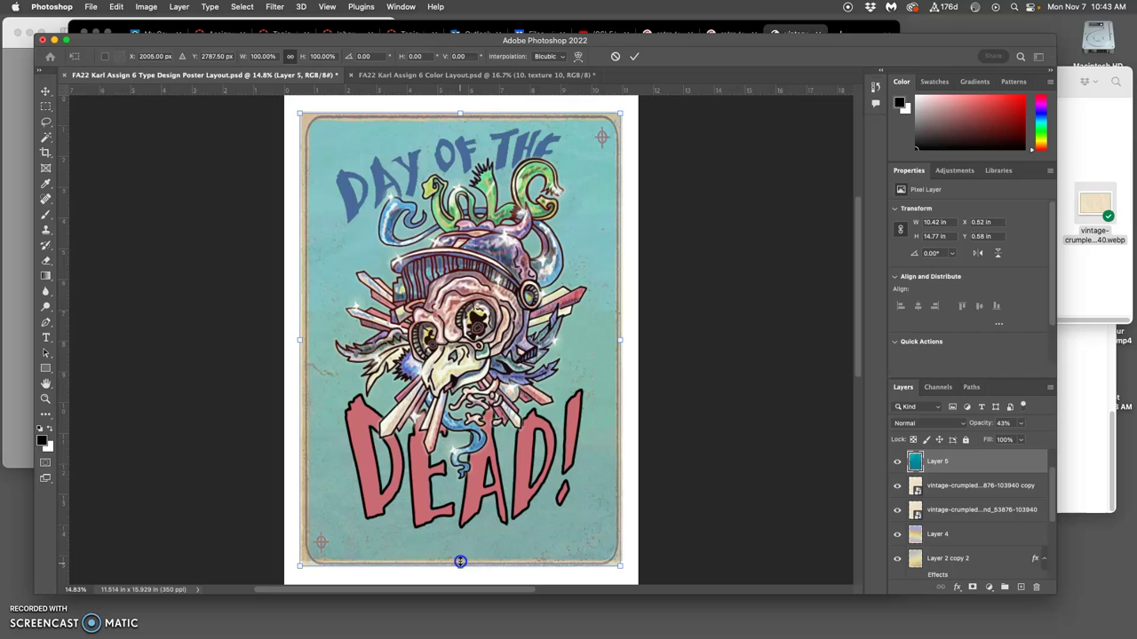
{"action": "left_click_drag", "start_coordinate": [460, 561], "coordinate": [460, 557]}
{"action": "key", "text": "Return"}
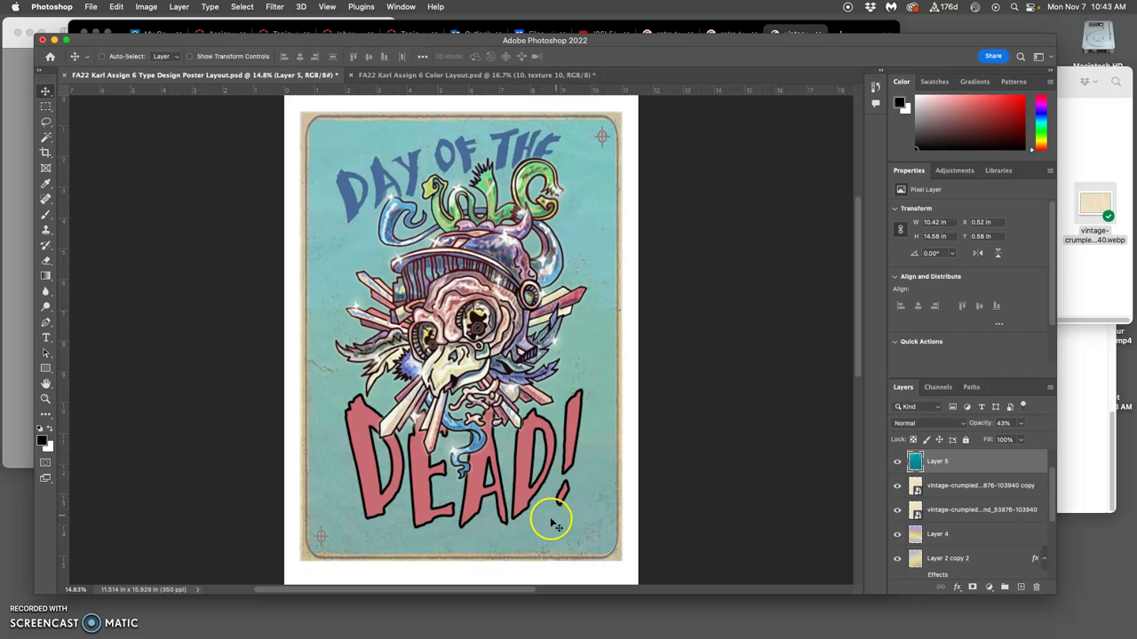
Step: Set Layer 5 to 43% opacity with Pin Light blending
{"action": "left_click", "coordinate": [1019, 425]}
{"action": "mouse_move", "coordinate": [1018, 438]}
{"action": "left_mouse_down"}
{"action": "mouse_move", "coordinate": [1006, 436]}
{"action": "mouse_move", "coordinate": [1018, 436]}
{"action": "left_mouse_up"}
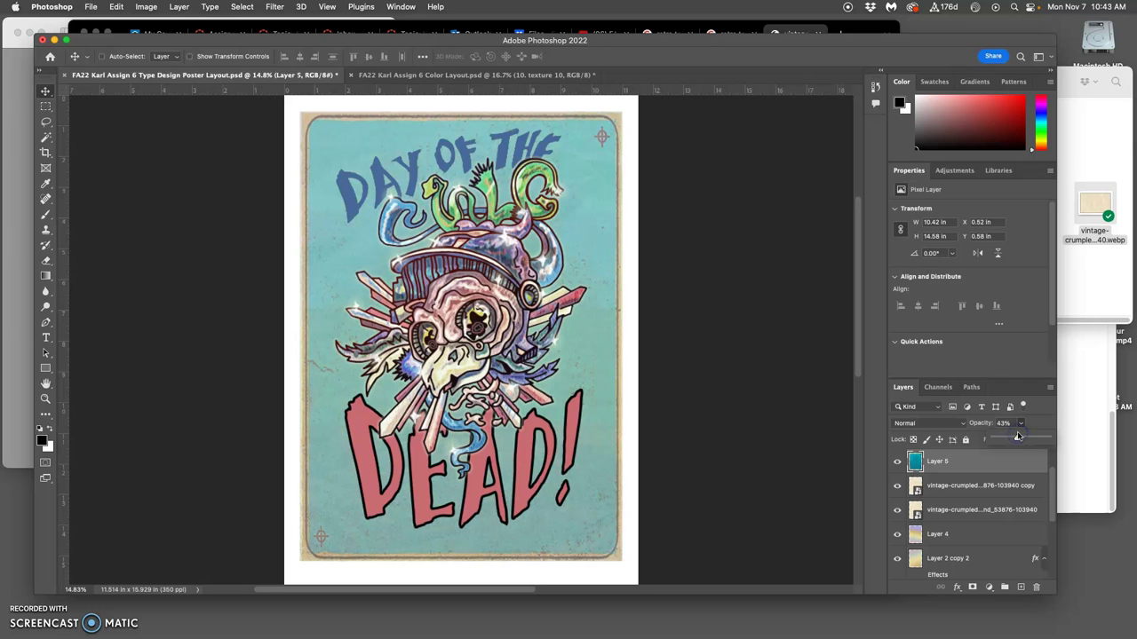
{"action": "left_click", "coordinate": [932, 424]}
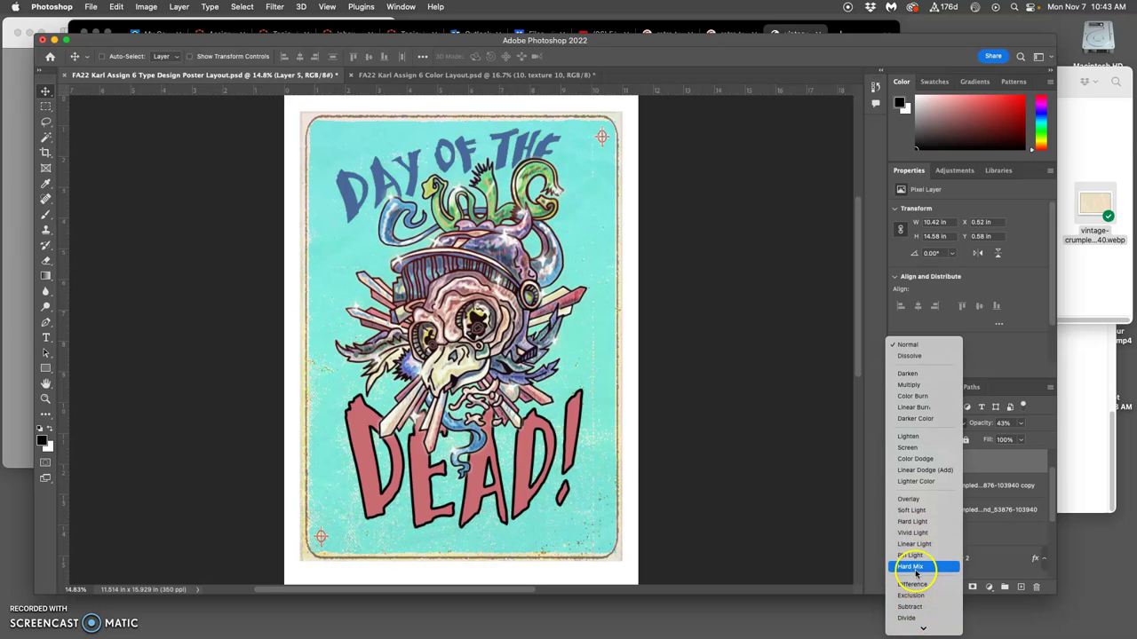
{"action": "left_click", "coordinate": [912, 556]}
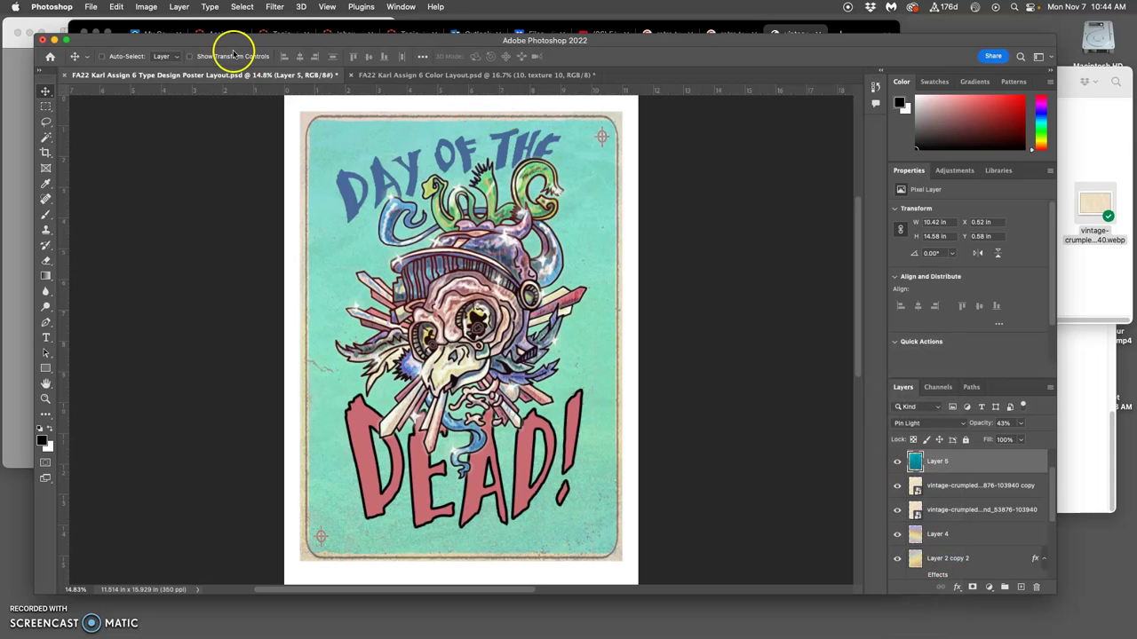
Step: Apply Hue/Saturation to Layer 5 with Hue +55, Saturation -90 and Lightness +12
{"action": "left_click", "coordinate": [146, 7]}
{"action": "mouse_move", "coordinate": [151, 39]}
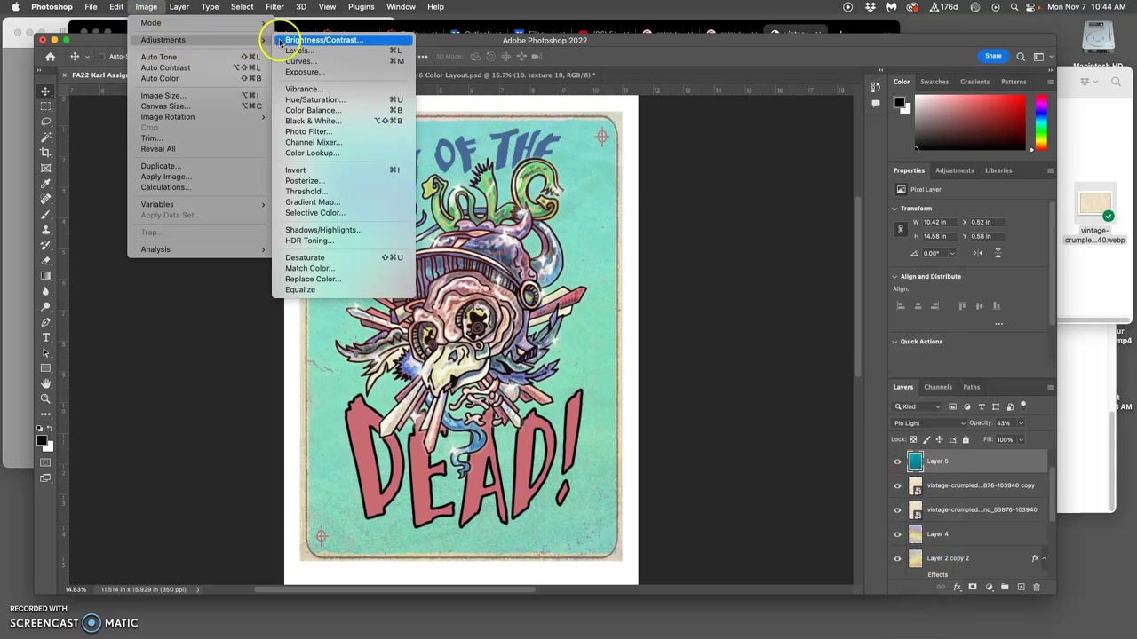
{"action": "left_click", "coordinate": [302, 101]}
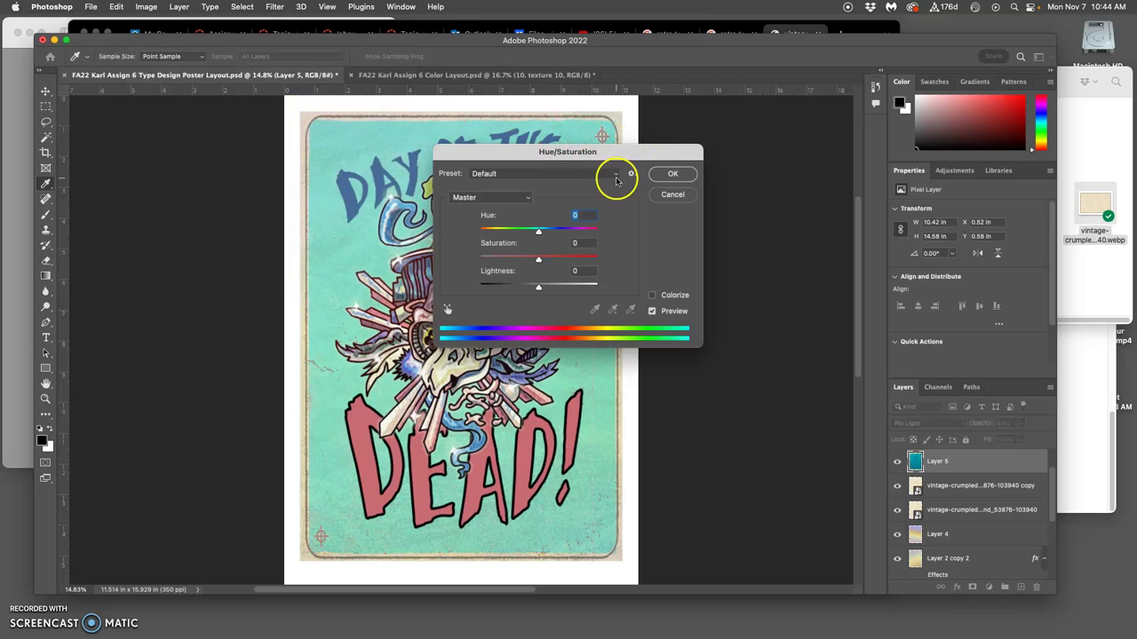
{"action": "left_click_drag", "start_coordinate": [614, 157], "coordinate": [862, 118]}
{"action": "left_click_drag", "start_coordinate": [786, 223], "coordinate": [731, 224]}
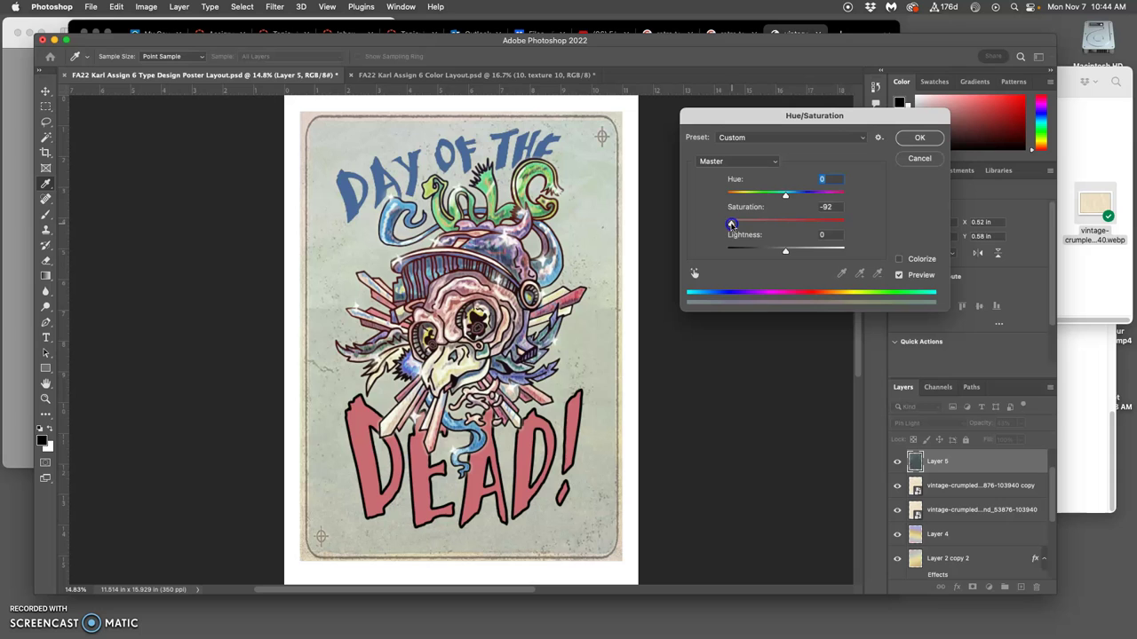
{"action": "left_click", "coordinate": [785, 194]}
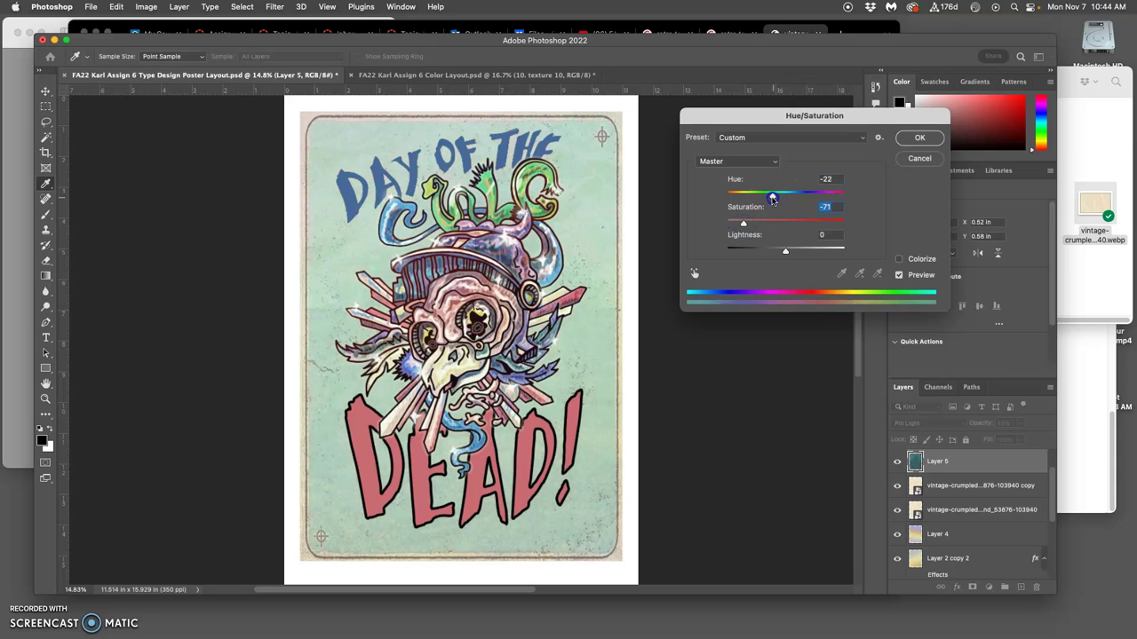
{"action": "left_click_drag", "start_coordinate": [762, 197], "coordinate": [791, 199]}
{"action": "left_click", "coordinate": [744, 224]}
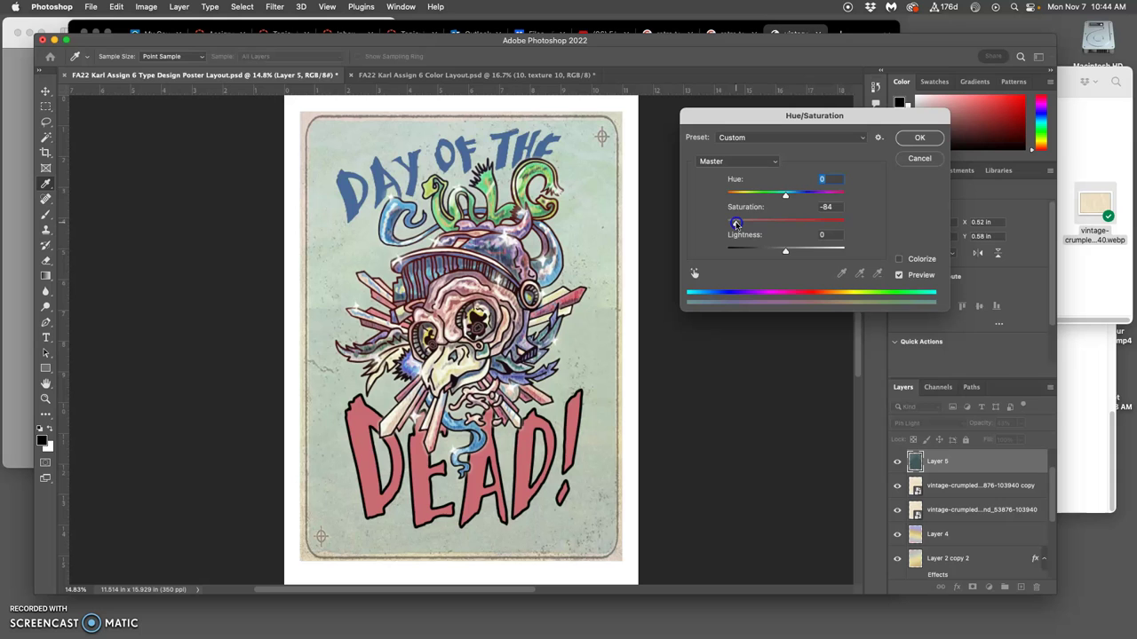
{"action": "mouse_move", "coordinate": [785, 250]}
{"action": "left_mouse_down"}
{"action": "mouse_move", "coordinate": [800, 251]}
{"action": "mouse_move", "coordinate": [774, 250]}
{"action": "mouse_move", "coordinate": [789, 249]}
{"action": "left_mouse_up"}
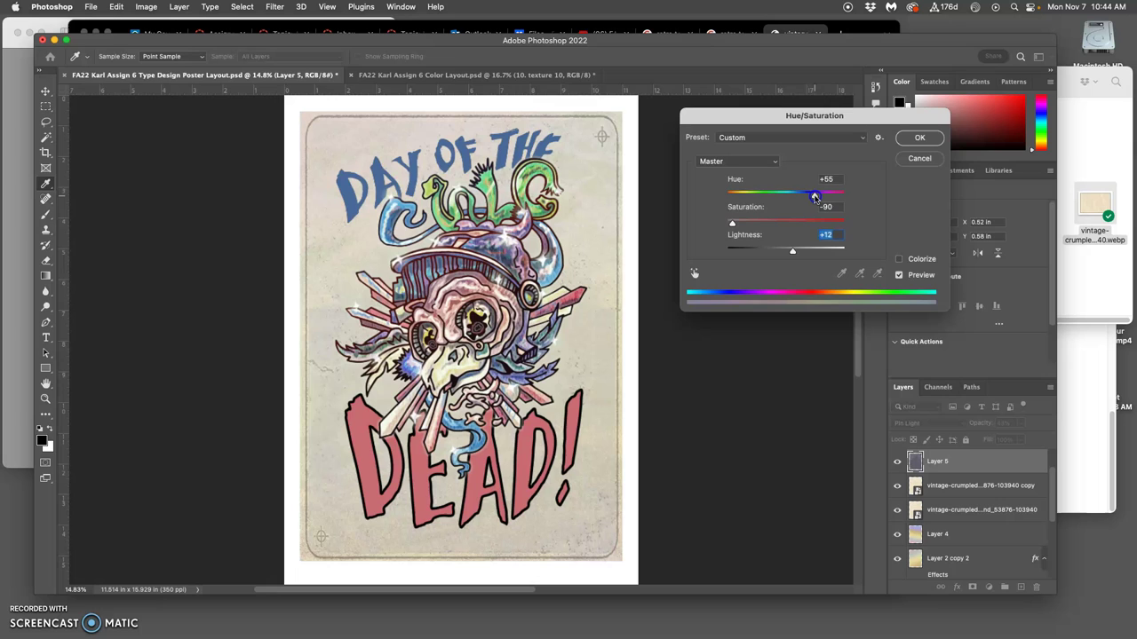
{"action": "left_click", "coordinate": [919, 137]}
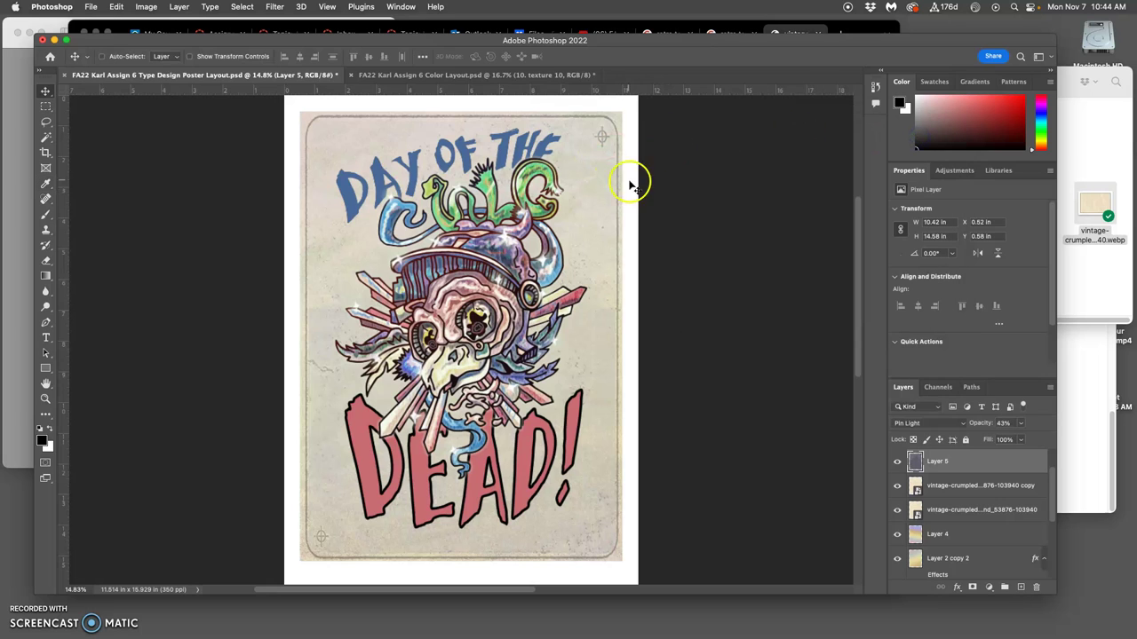
Step: Unlock and delete the Screen Shot reference layer
{"action": "left_click", "coordinate": [896, 462]}
{"action": "left_click", "coordinate": [897, 462]}
{"action": "left_click", "coordinate": [897, 462]}
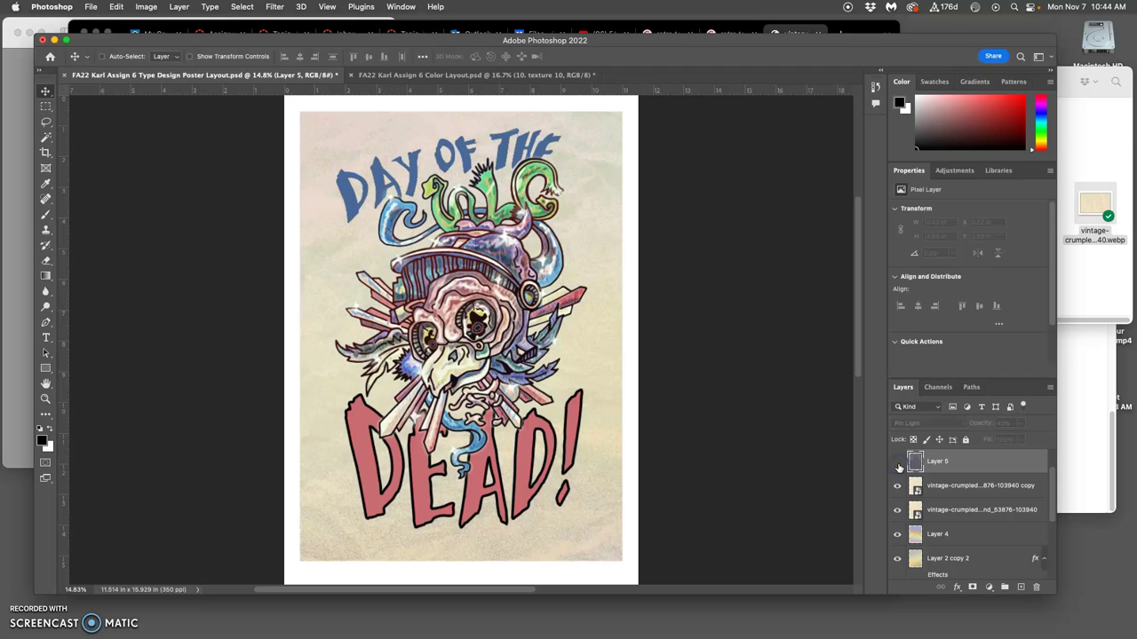
{"action": "left_click", "coordinate": [897, 462]}
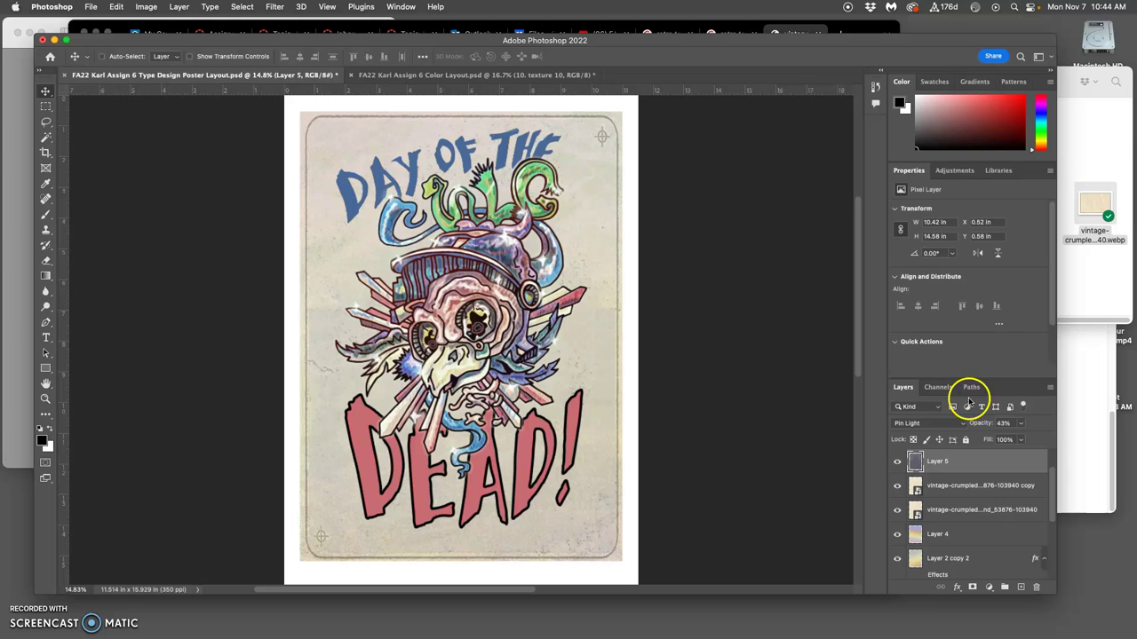
{"action": "scroll", "coordinate": [970, 493], "scroll_direction": "down", "scroll_amount": 1}
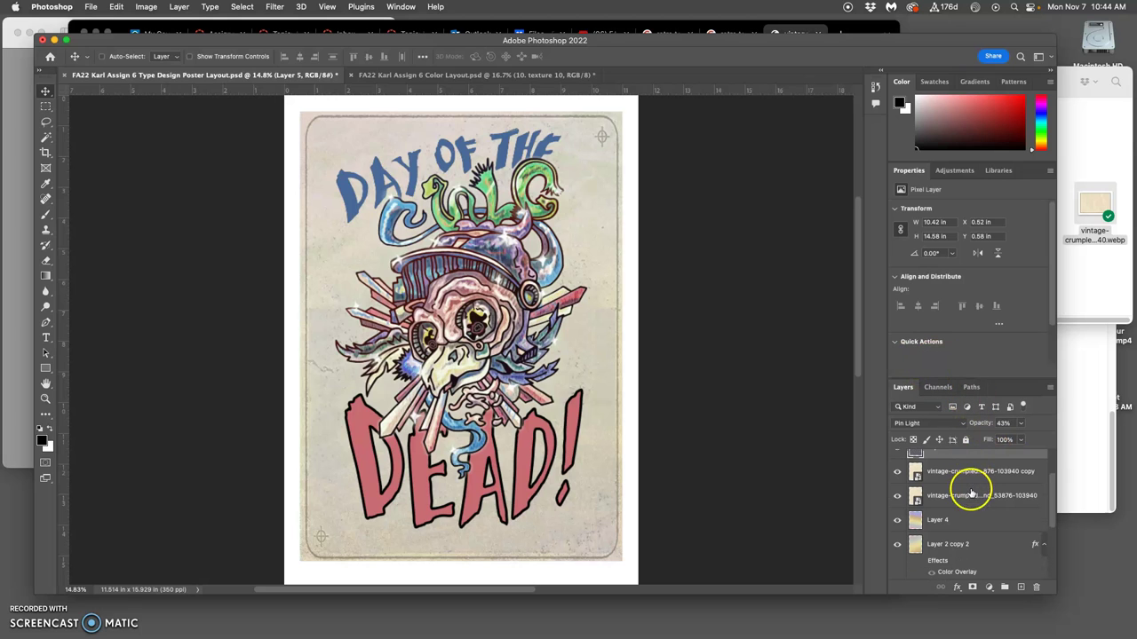
{"action": "scroll", "coordinate": [971, 493], "scroll_direction": "up", "scroll_amount": 3}
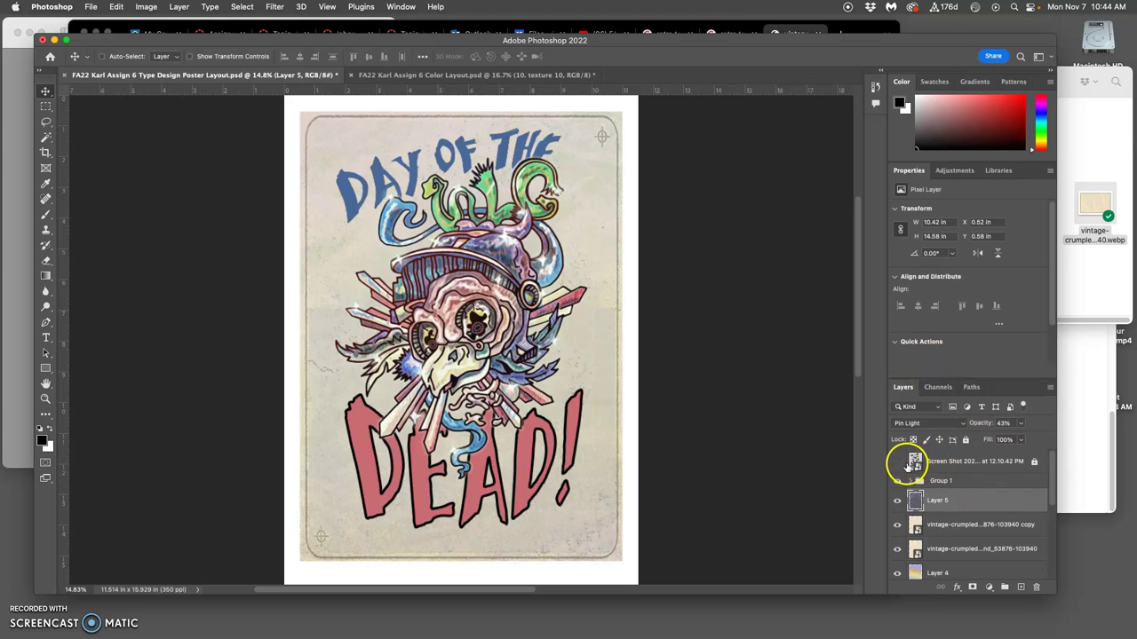
{"action": "left_click", "coordinate": [898, 462]}
{"action": "left_click", "coordinate": [898, 462]}
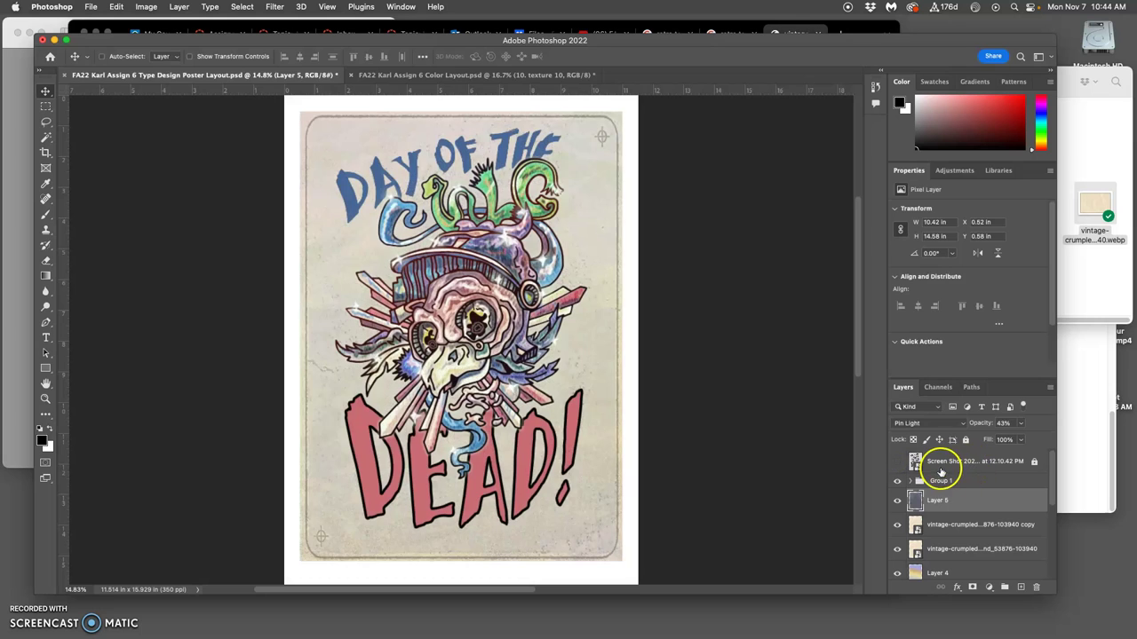
{"action": "left_click", "coordinate": [948, 463]}
{"action": "left_click", "coordinate": [965, 440]}
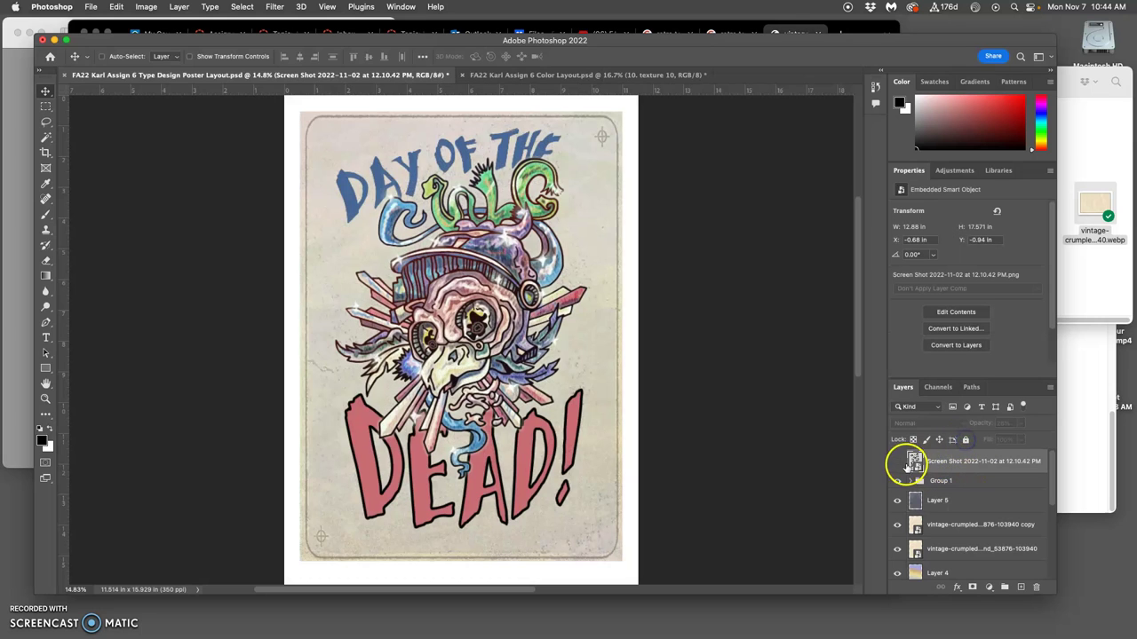
{"action": "key", "text": "Delete"}
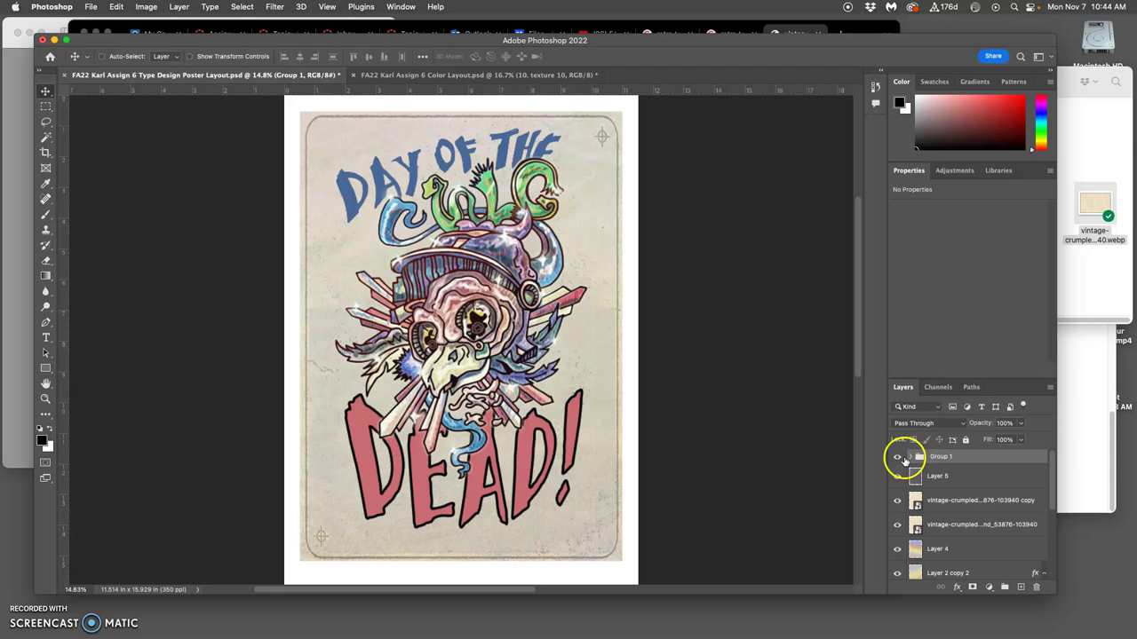
Step: Duplicate Group 1, merge the copy into a single layer, and hide the original group
{"action": "left_click", "coordinate": [941, 458]}
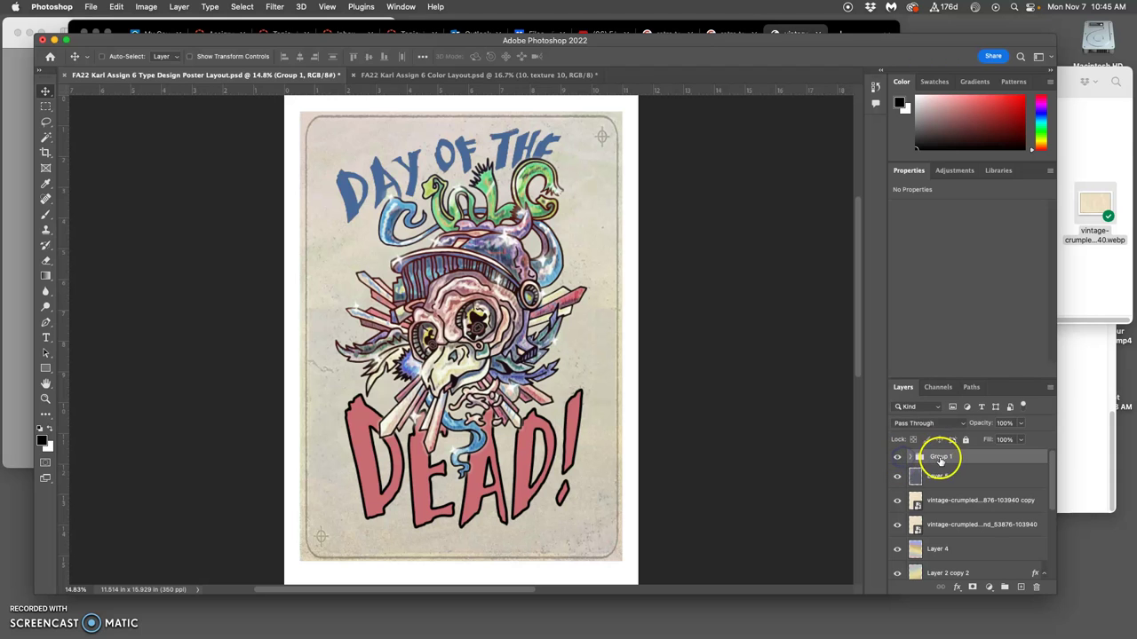
{"action": "left_click", "coordinate": [897, 456]}
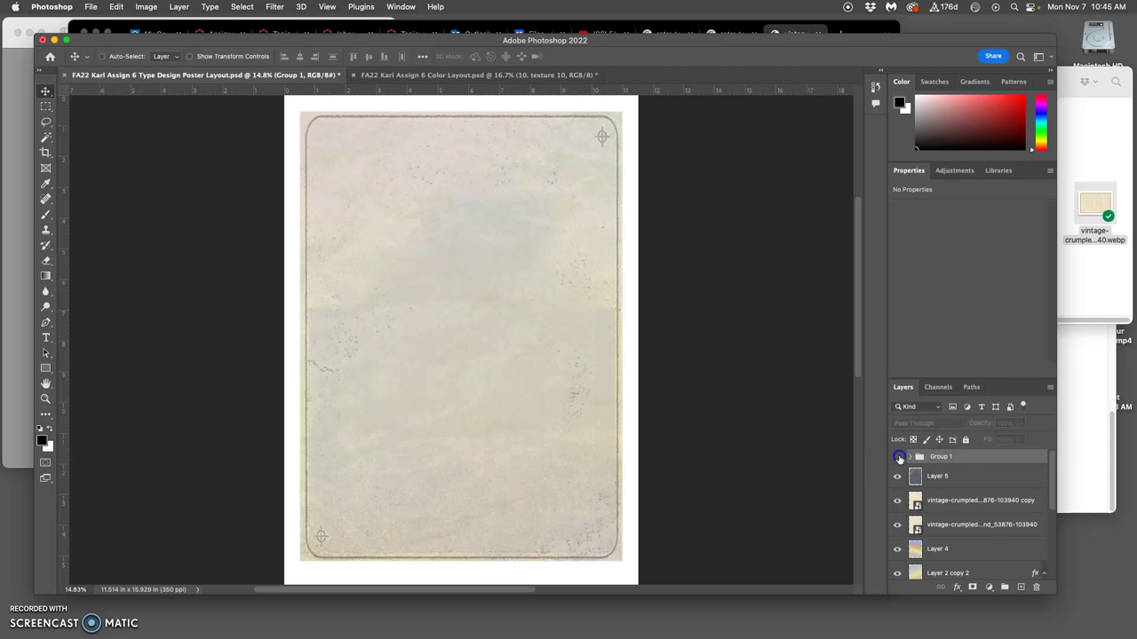
{"action": "left_click", "coordinate": [897, 456]}
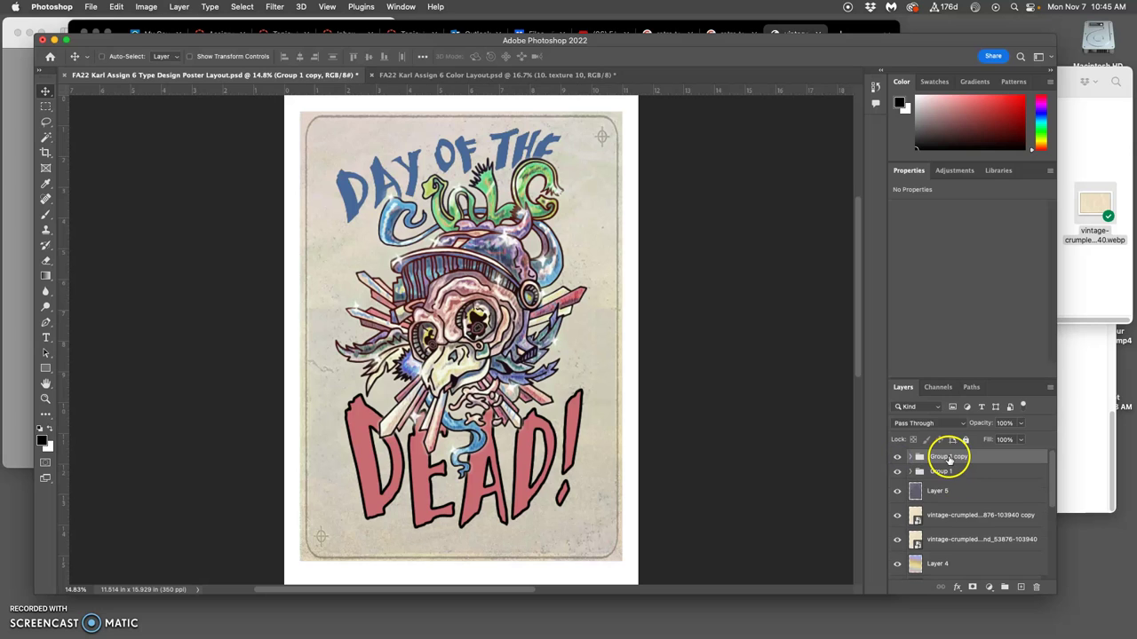
{"action": "key", "text": "super+j"}
{"action": "right_click", "coordinate": [948, 458]}
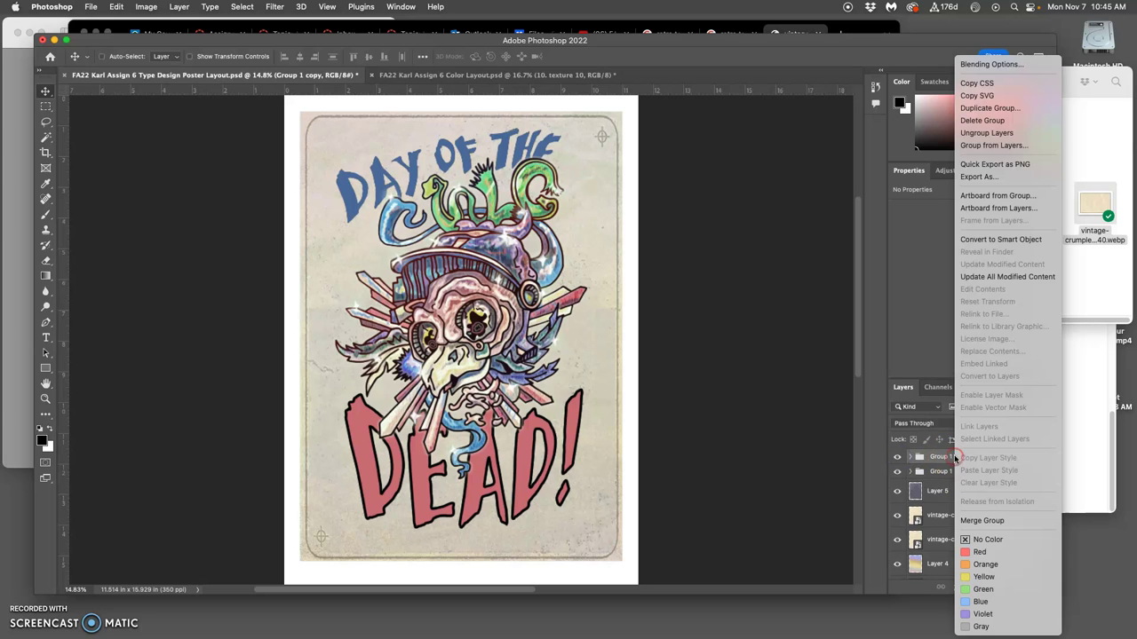
{"action": "left_click", "coordinate": [1001, 520]}
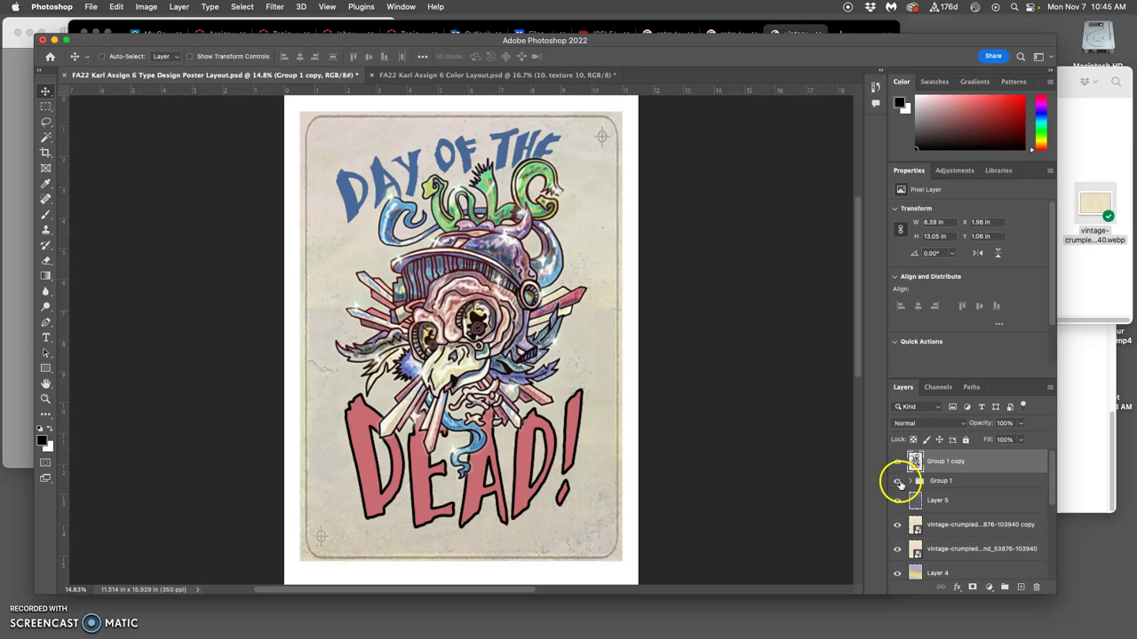
{"action": "left_click", "coordinate": [897, 481]}
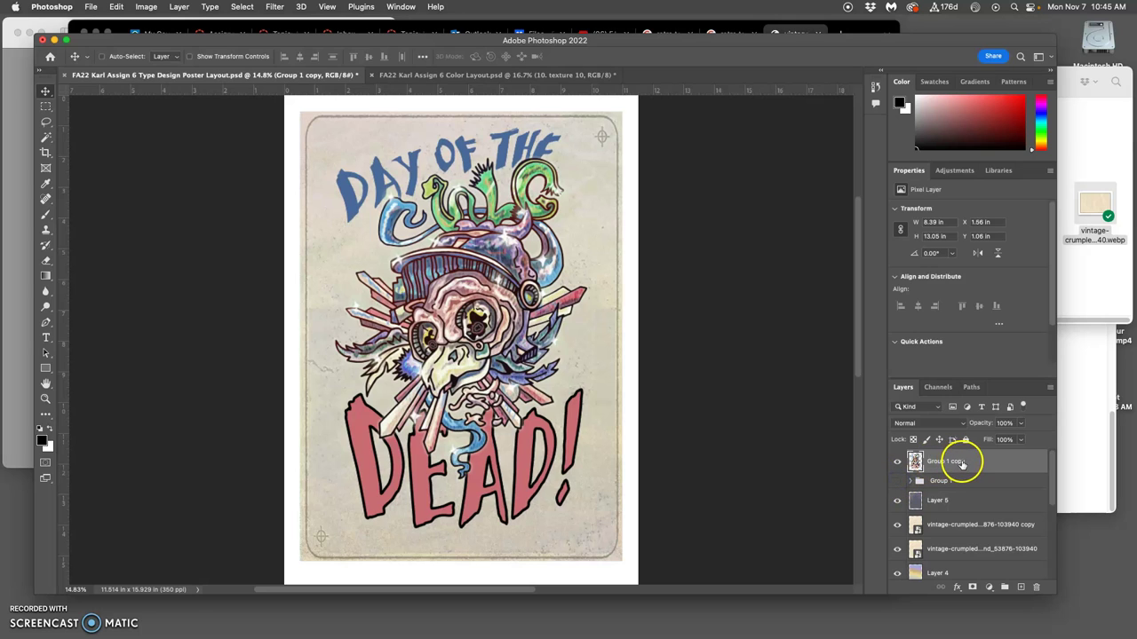
Step: Select the artwork's silhouette with Magic Wand (Contiguous off) on the background, then inverse the selection
{"action": "left_click", "coordinate": [46, 138]}
{"action": "left_click", "coordinate": [395, 57]}
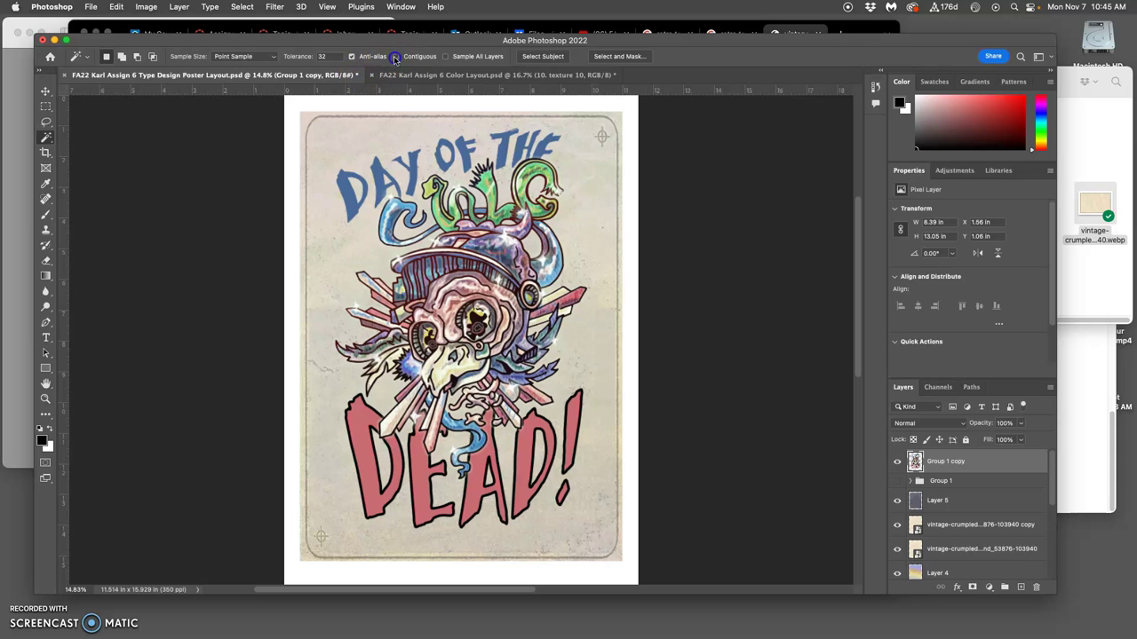
{"action": "left_click", "coordinate": [368, 138]}
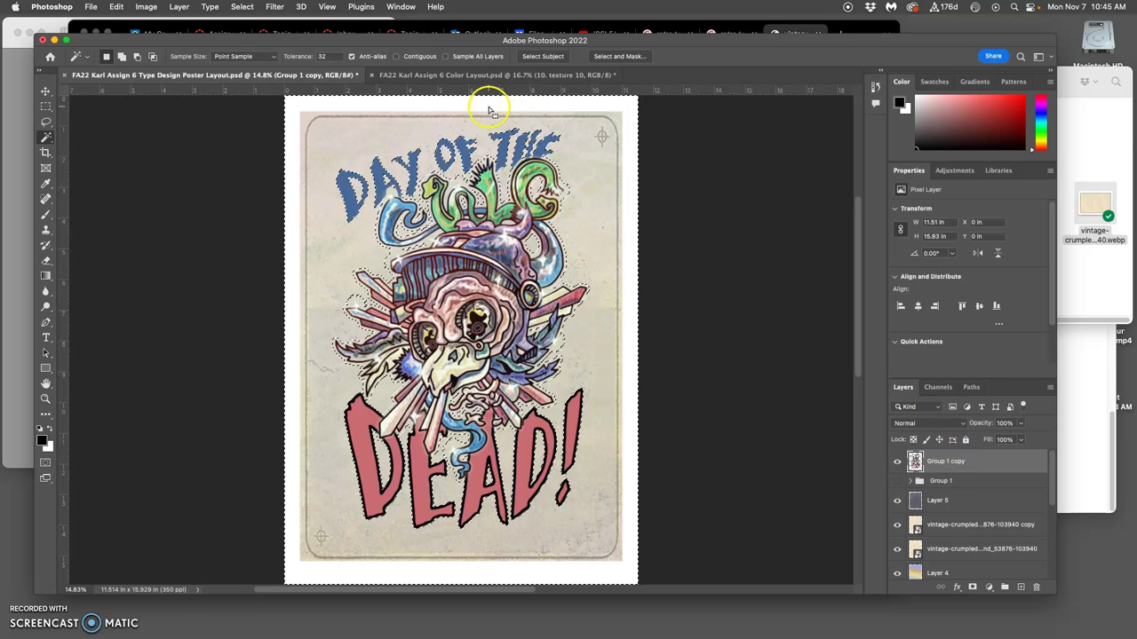
{"action": "left_click", "coordinate": [242, 6]}
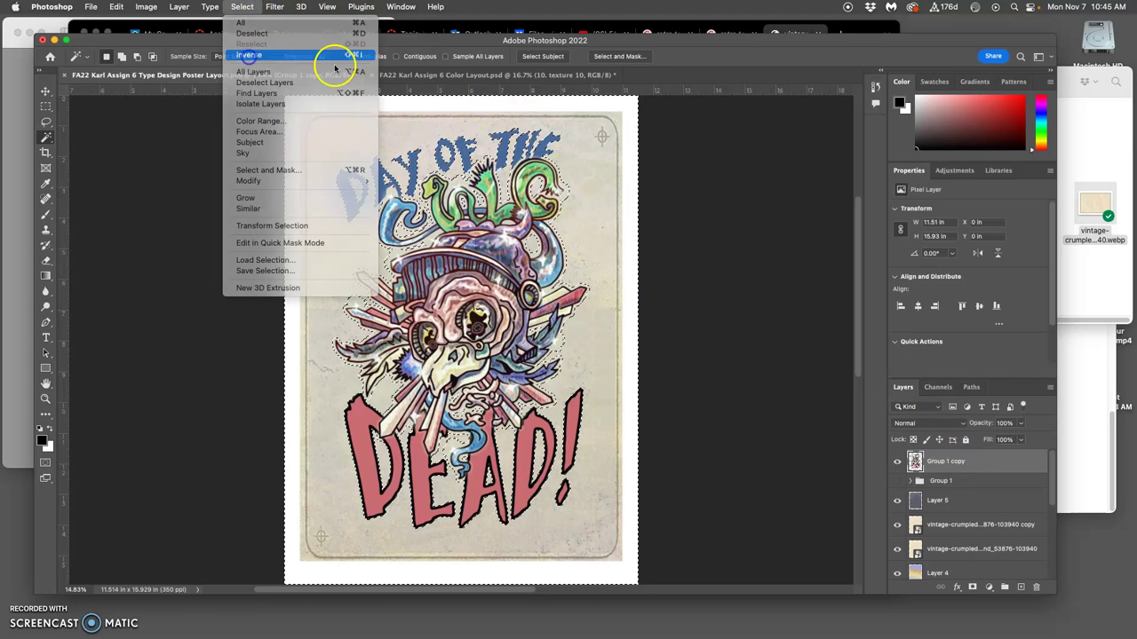
{"action": "left_click", "coordinate": [335, 58]}
Step: Fill the silhouette on Layer 5 with light cream, deselect, and re-show the artwork layers
{"action": "left_click", "coordinate": [896, 461]}
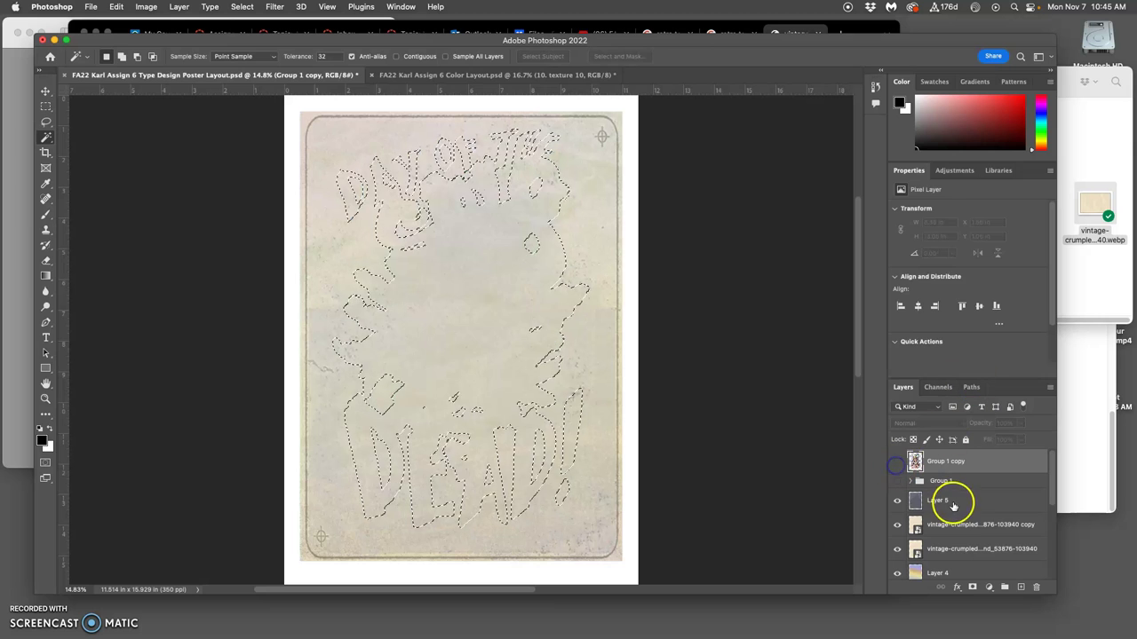
{"action": "left_click", "coordinate": [952, 503]}
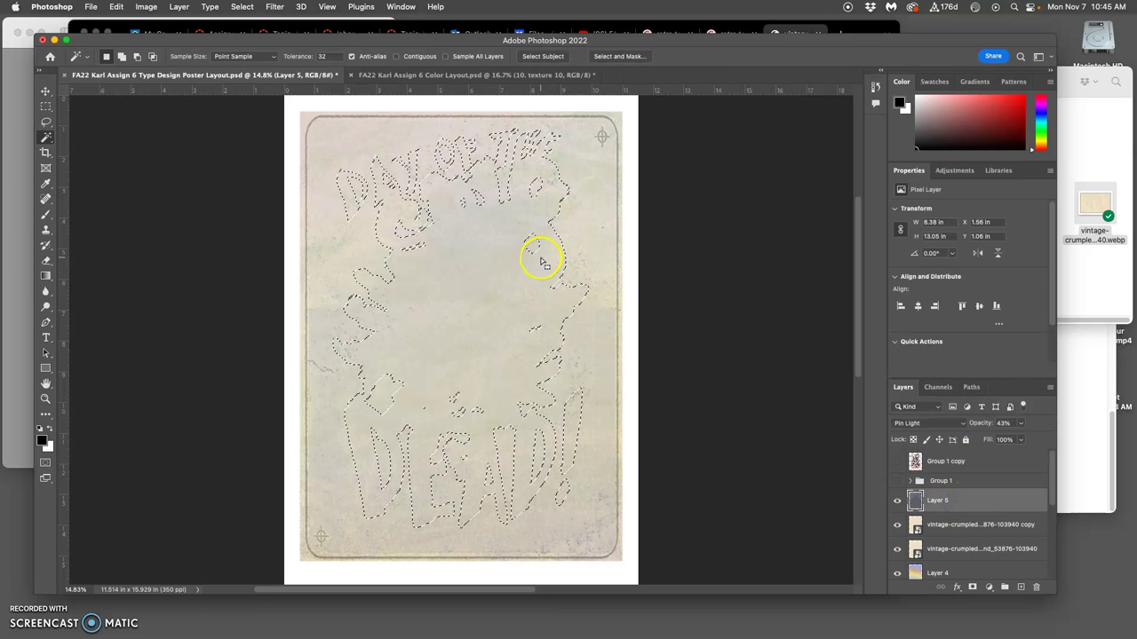
{"action": "key", "text": "super+BackSpace"}
{"action": "key", "text": "super+d"}
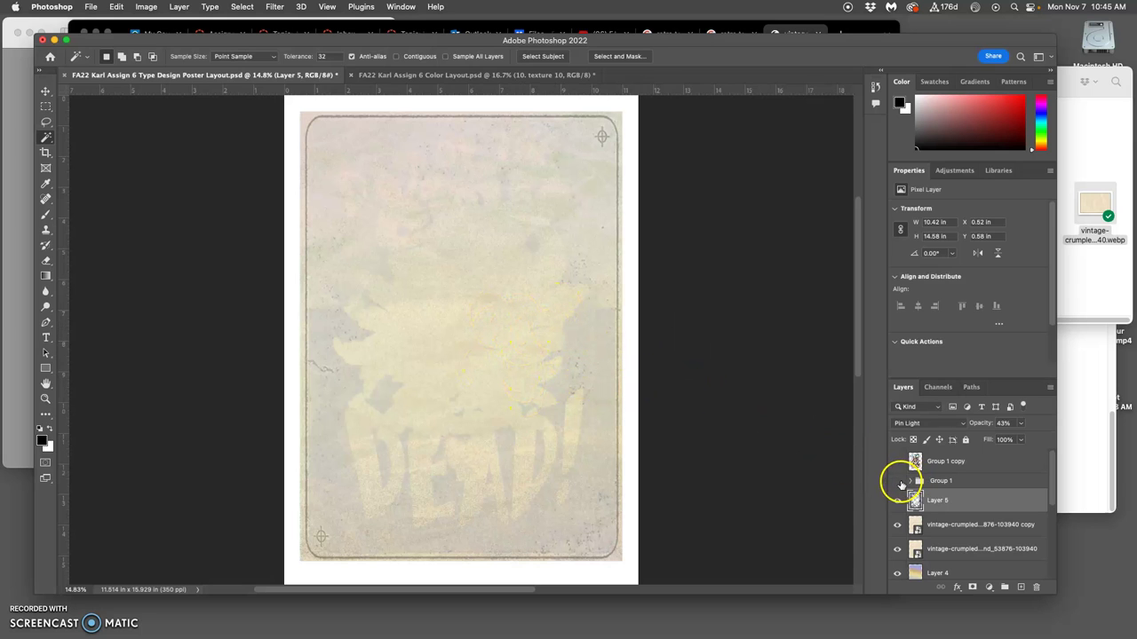
{"action": "left_click", "coordinate": [897, 462]}
{"action": "left_click", "coordinate": [897, 463]}
{"action": "left_click", "coordinate": [897, 482]}
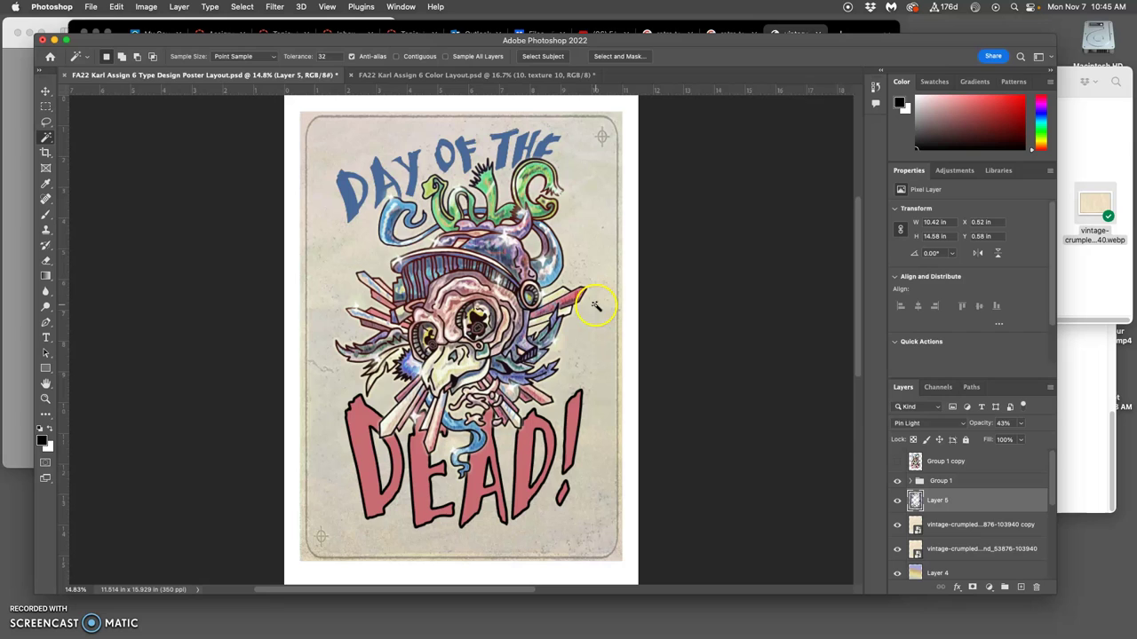
{"action": "left_click", "coordinate": [899, 463]}
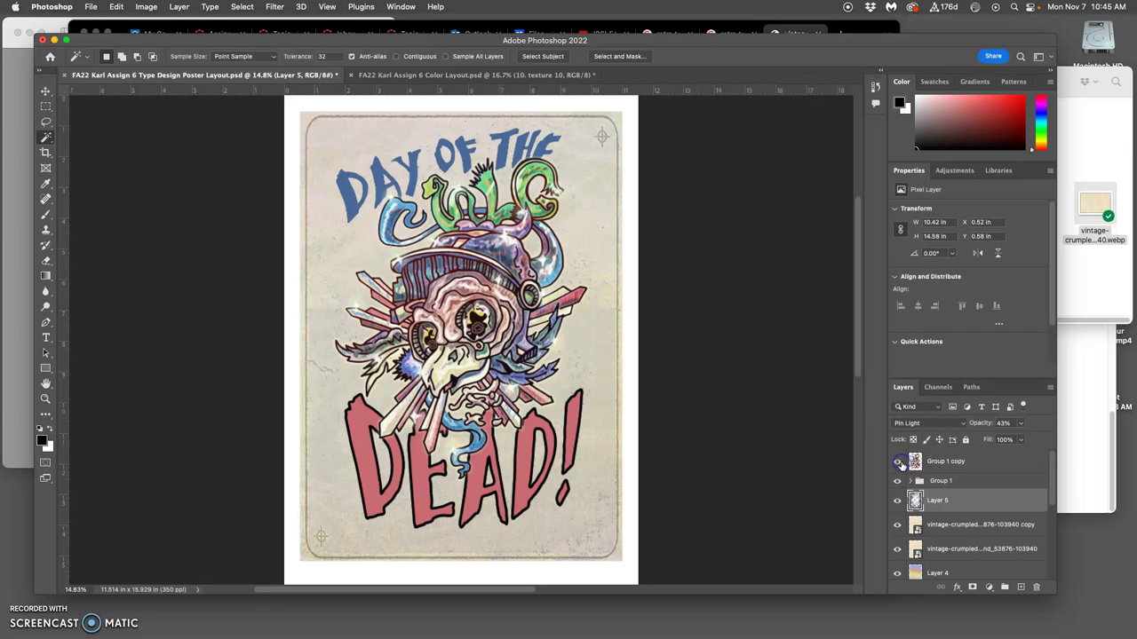
Step: Toggle Layer 5 and Group 1 copy visibility to compare the cream halo
{"action": "left_click", "coordinate": [898, 501]}
{"action": "left_click", "coordinate": [899, 502]}
{"action": "left_click", "coordinate": [897, 462]}
{"action": "left_click", "coordinate": [897, 462]}
{"action": "left_click", "coordinate": [897, 501]}
{"action": "left_click", "coordinate": [897, 501]}
Step: Erase halo near the top lettering and beak with a 364 px, 48%-hardness, 55%-opacity eraser
{"action": "left_click", "coordinate": [46, 260]}
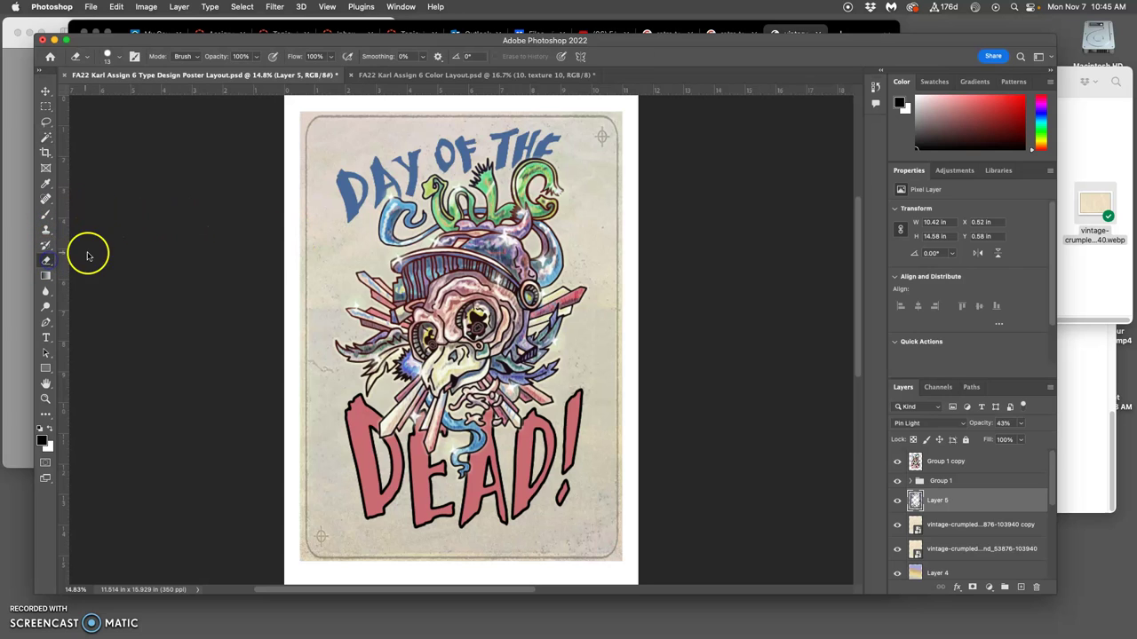
{"action": "left_click", "coordinate": [105, 56]}
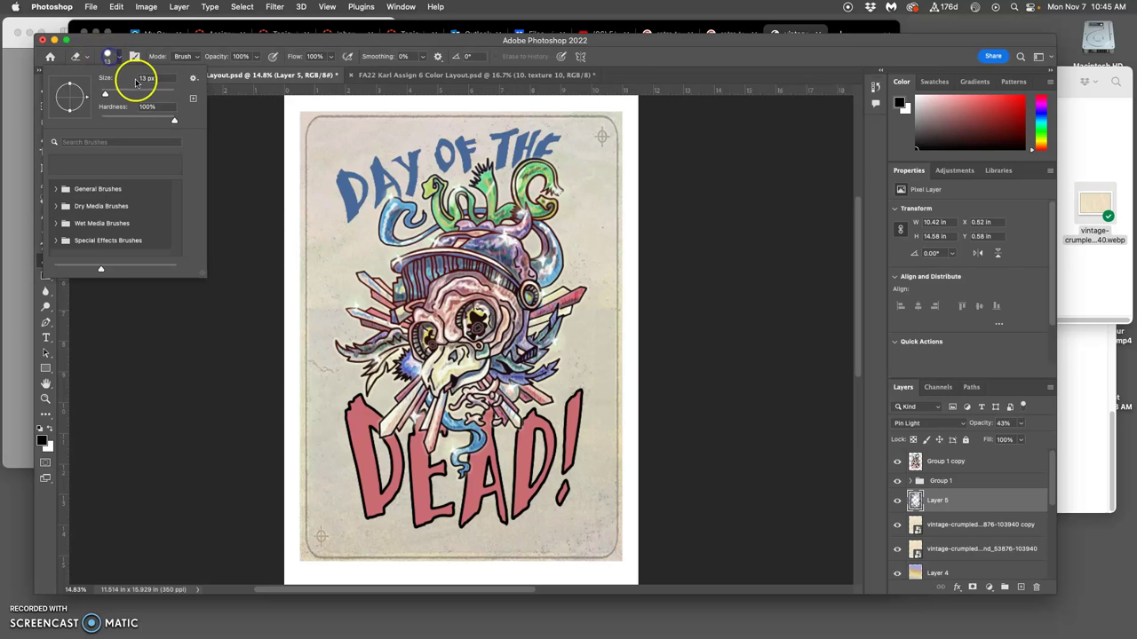
{"action": "left_click_drag", "start_coordinate": [142, 91], "coordinate": [151, 92]}
{"action": "left_click", "coordinate": [137, 118]}
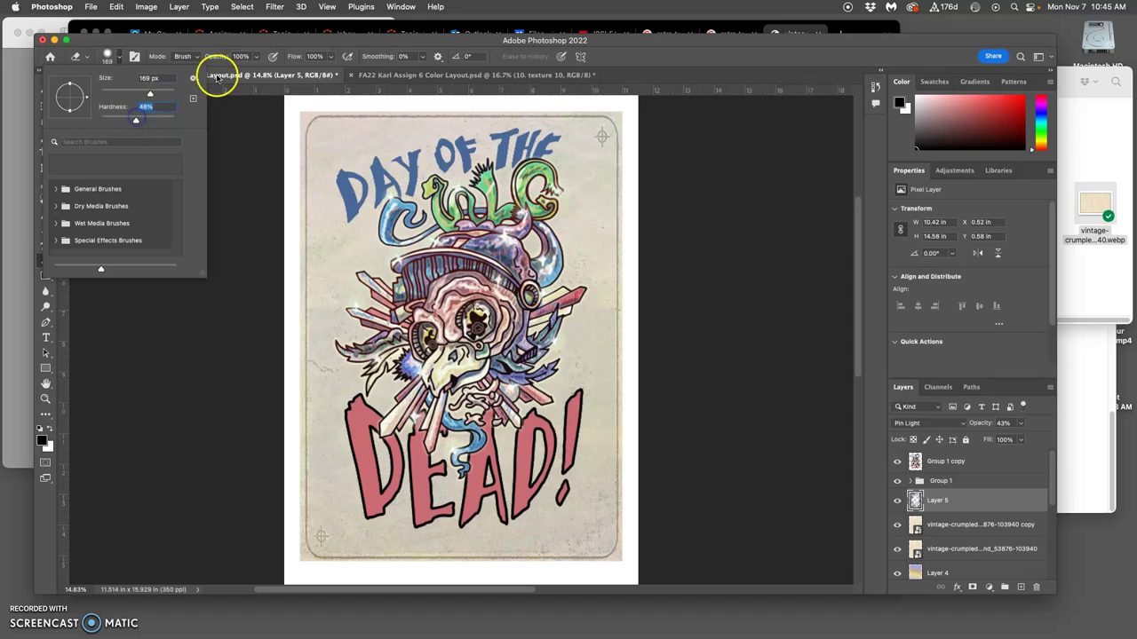
{"action": "left_click", "coordinate": [253, 58]}
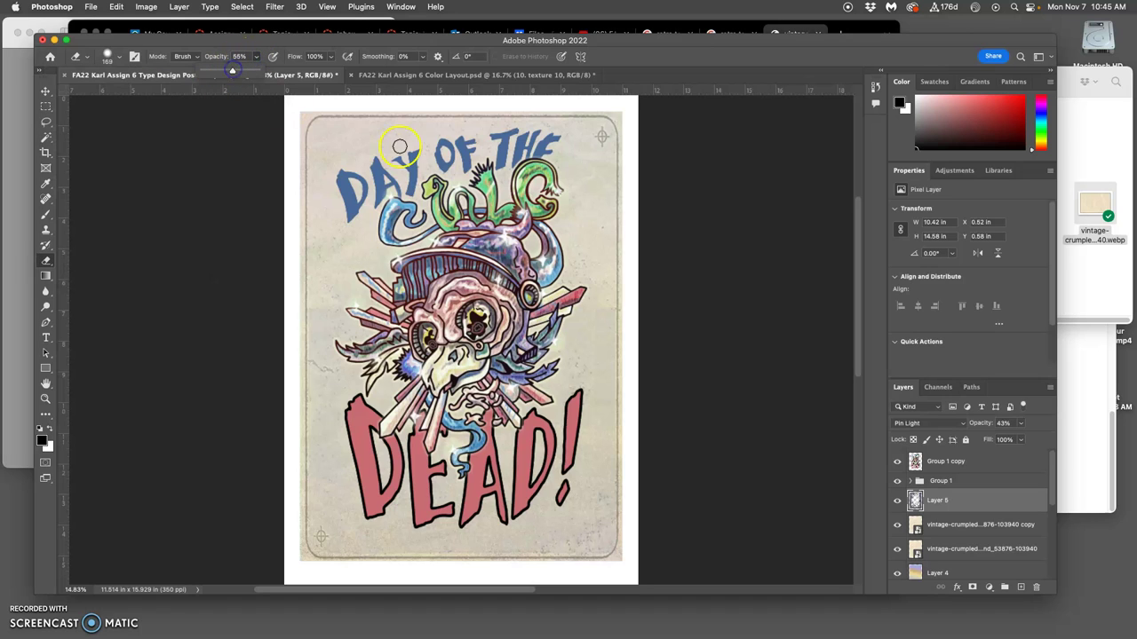
{"action": "left_click", "coordinate": [107, 56]}
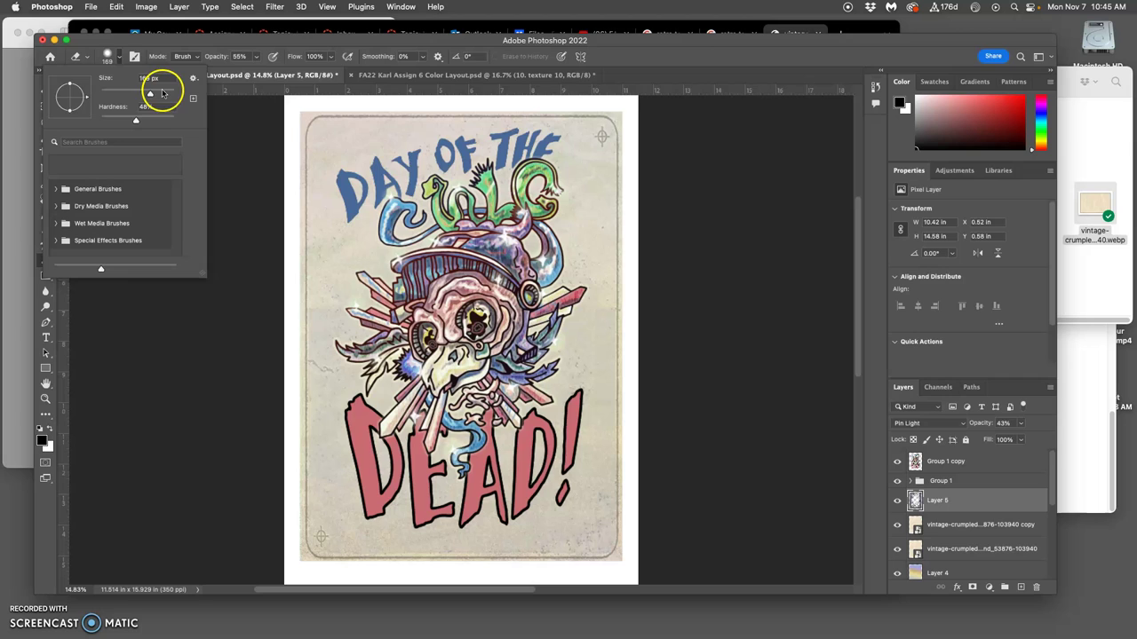
{"action": "left_click", "coordinate": [413, 176]}
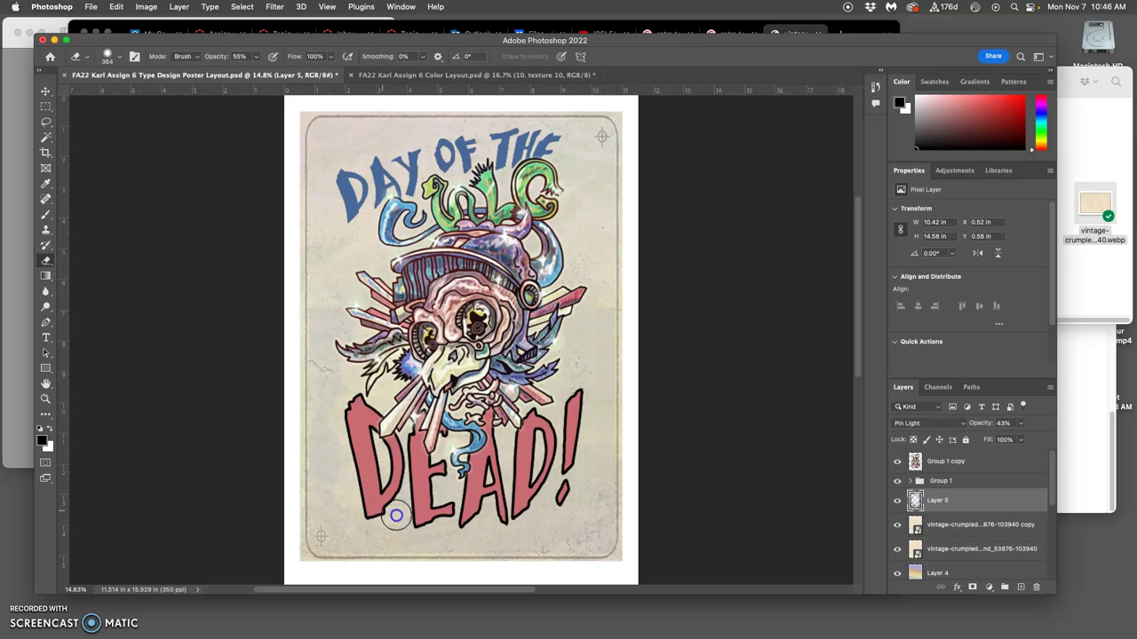
{"action": "mouse_move", "coordinate": [475, 494]}
{"action": "left_mouse_down"}
{"action": "mouse_move", "coordinate": [512, 510]}
{"action": "mouse_move", "coordinate": [534, 505]}
{"action": "mouse_move", "coordinate": [547, 470]}
{"action": "mouse_move", "coordinate": [574, 447]}
{"action": "mouse_move", "coordinate": [526, 366]}
{"action": "left_mouse_up"}
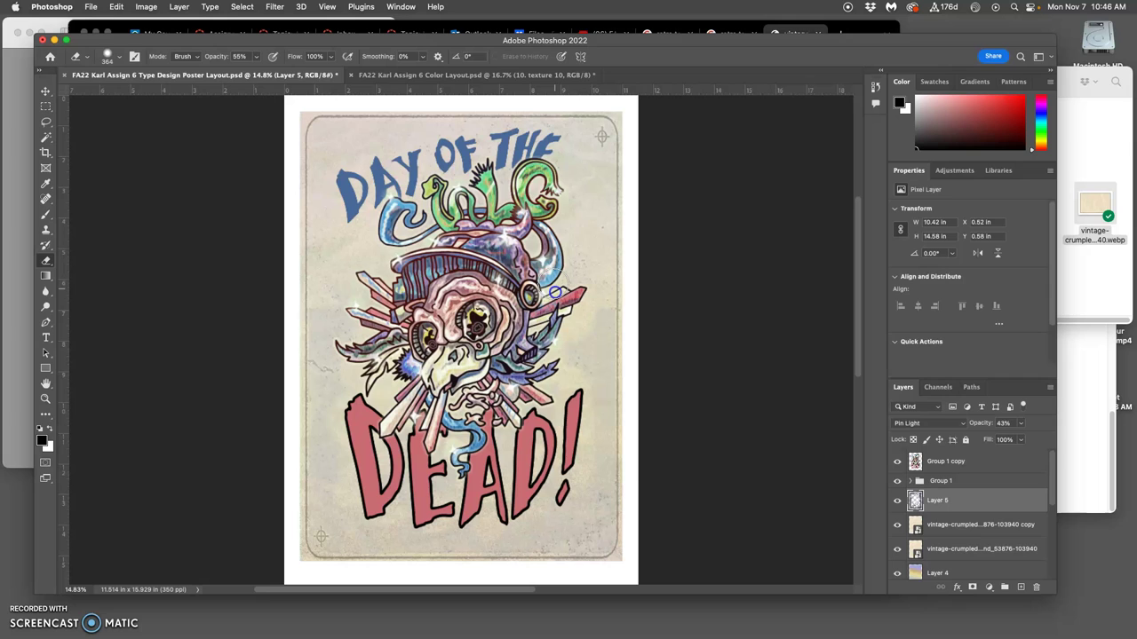
{"action": "left_click_drag", "start_coordinate": [374, 437], "coordinate": [401, 448]}
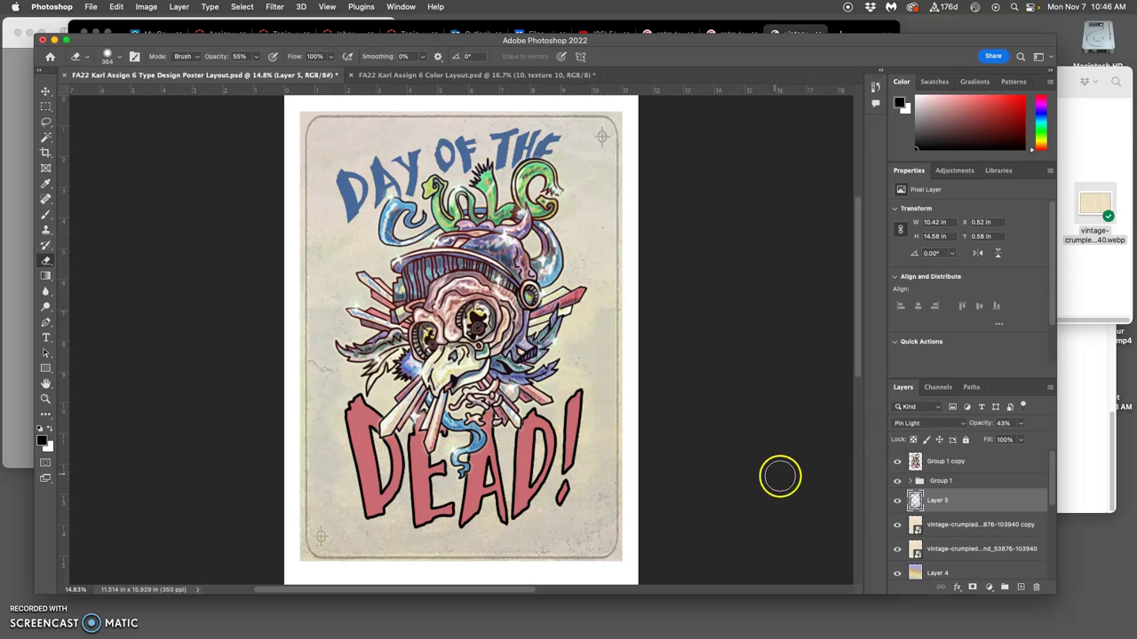
Step: Expand Group 1 and toggle the DEAD copy layer's Stroke and Color Overlay effects off and on
{"action": "left_click", "coordinate": [910, 481]}
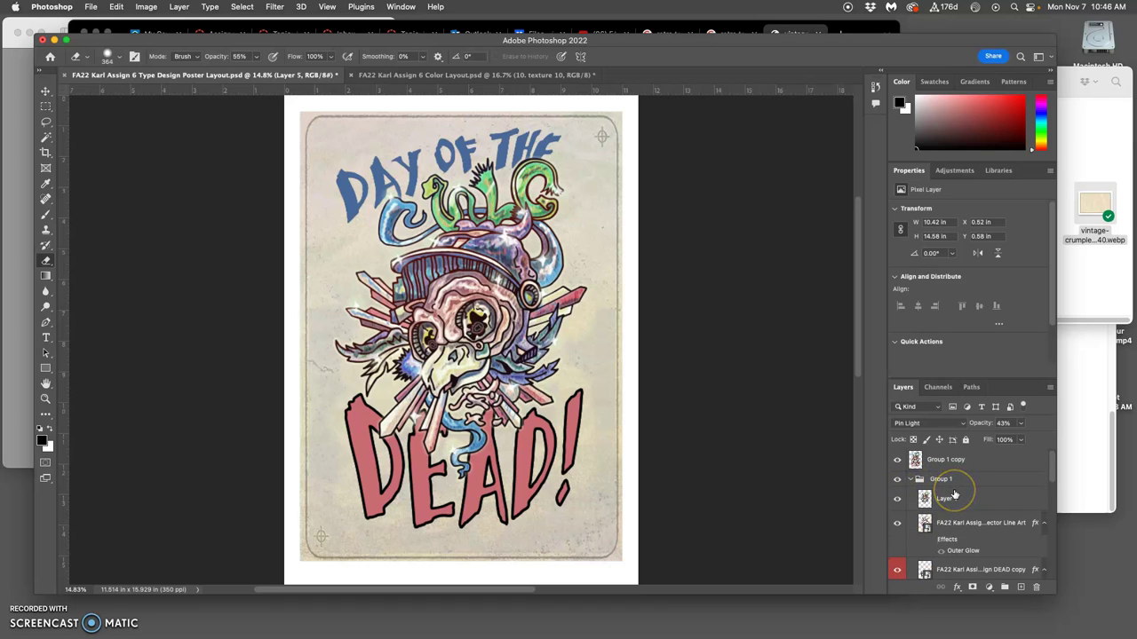
{"action": "scroll", "coordinate": [955, 494], "scroll_direction": "down", "scroll_amount": 2}
{"action": "scroll", "coordinate": [955, 494], "scroll_direction": "down", "scroll_amount": 2}
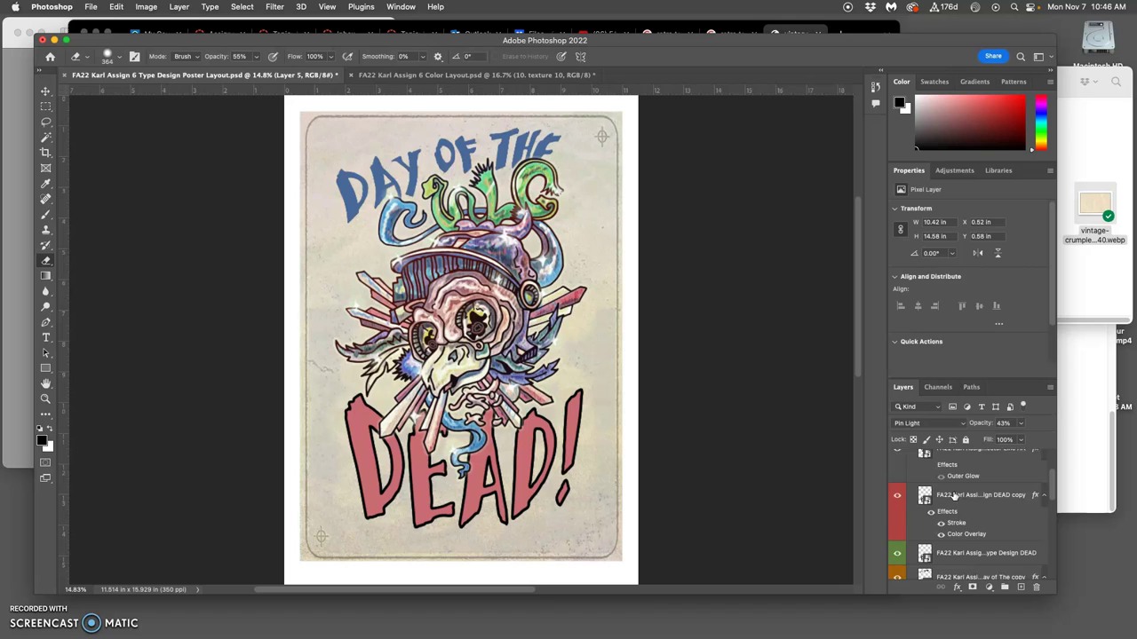
{"action": "scroll", "coordinate": [953, 496], "scroll_direction": "down", "scroll_amount": 1}
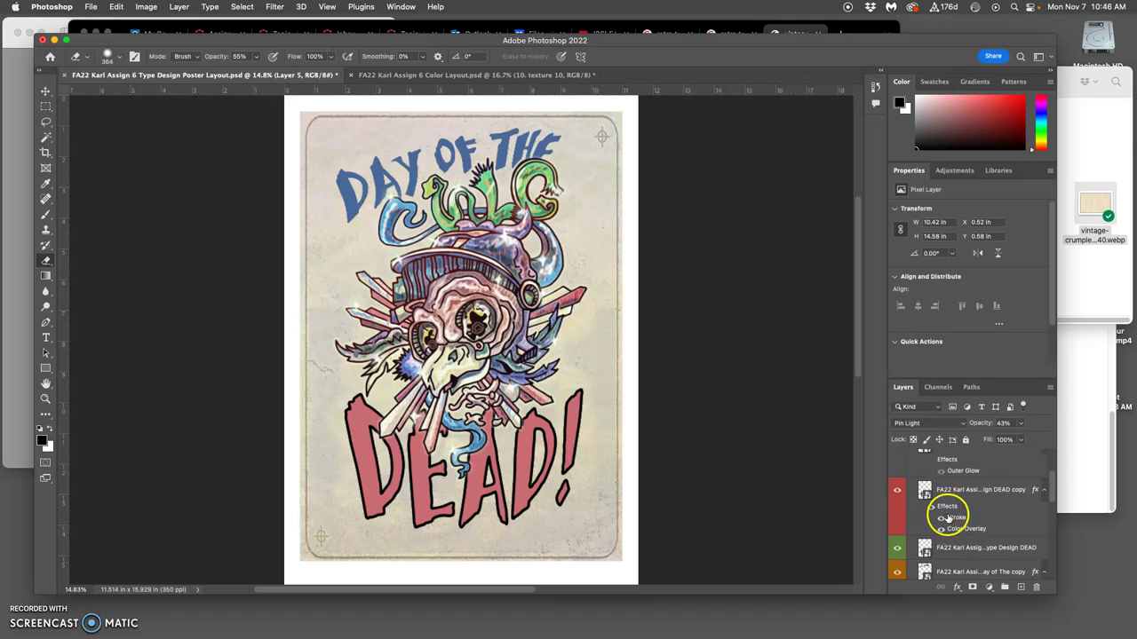
{"action": "left_click", "coordinate": [928, 511]}
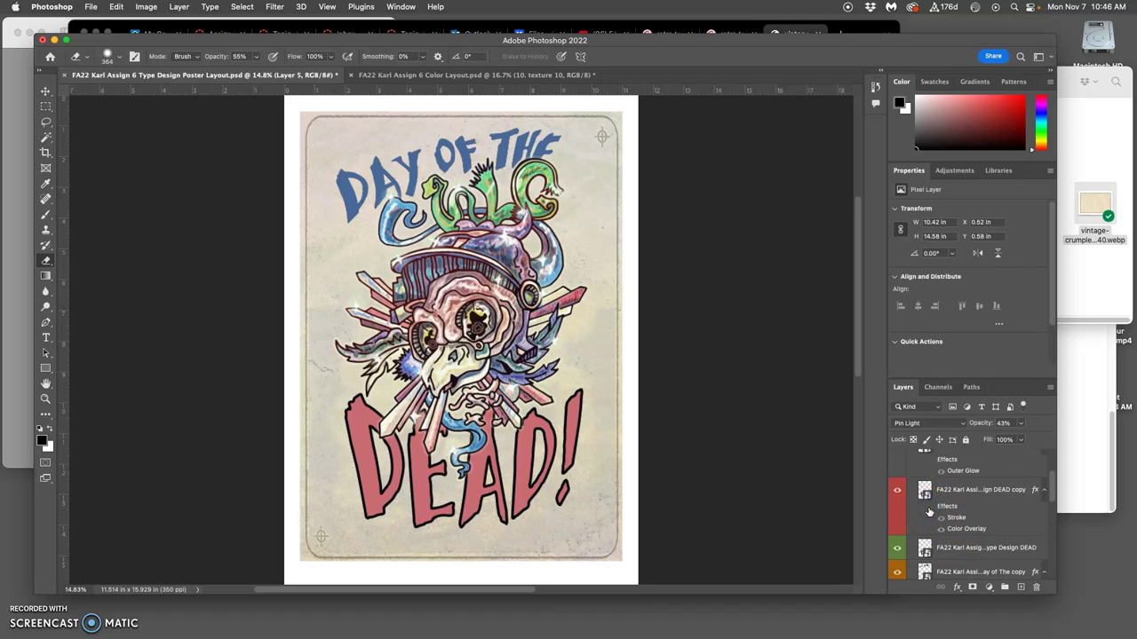
{"action": "left_click", "coordinate": [929, 511]}
{"action": "scroll", "coordinate": [929, 511], "scroll_direction": "up", "scroll_amount": 3}
{"action": "left_click", "coordinate": [906, 470]}
{"action": "scroll", "coordinate": [959, 497], "scroll_direction": "down", "scroll_amount": 3}
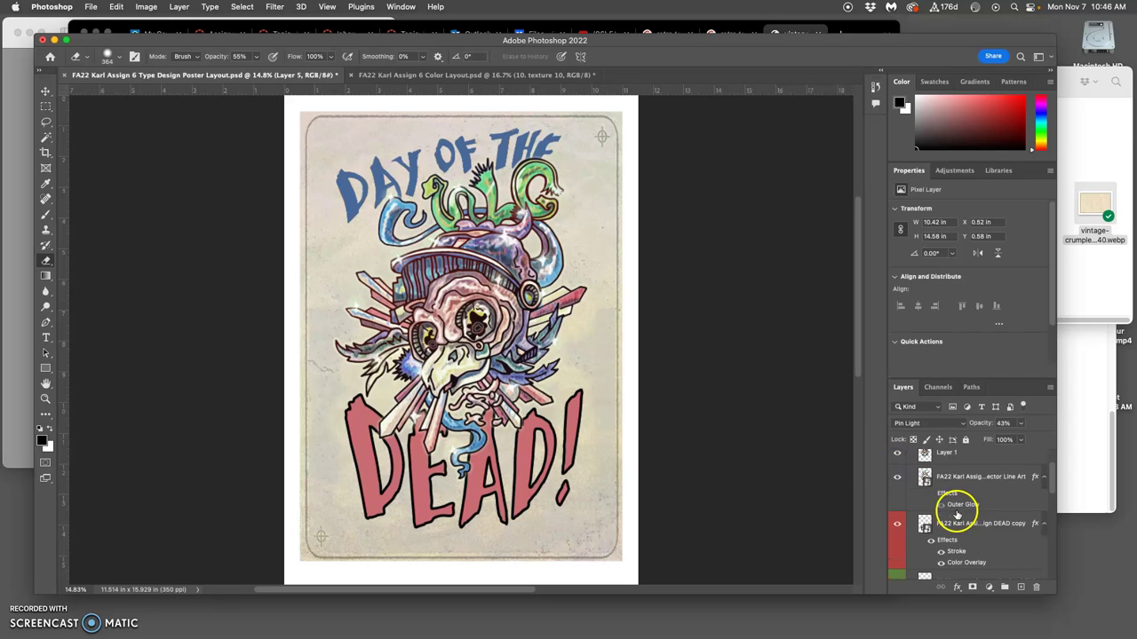
{"action": "left_click", "coordinate": [931, 537]}
{"action": "left_click", "coordinate": [930, 537]}
{"action": "left_click", "coordinate": [930, 537]}
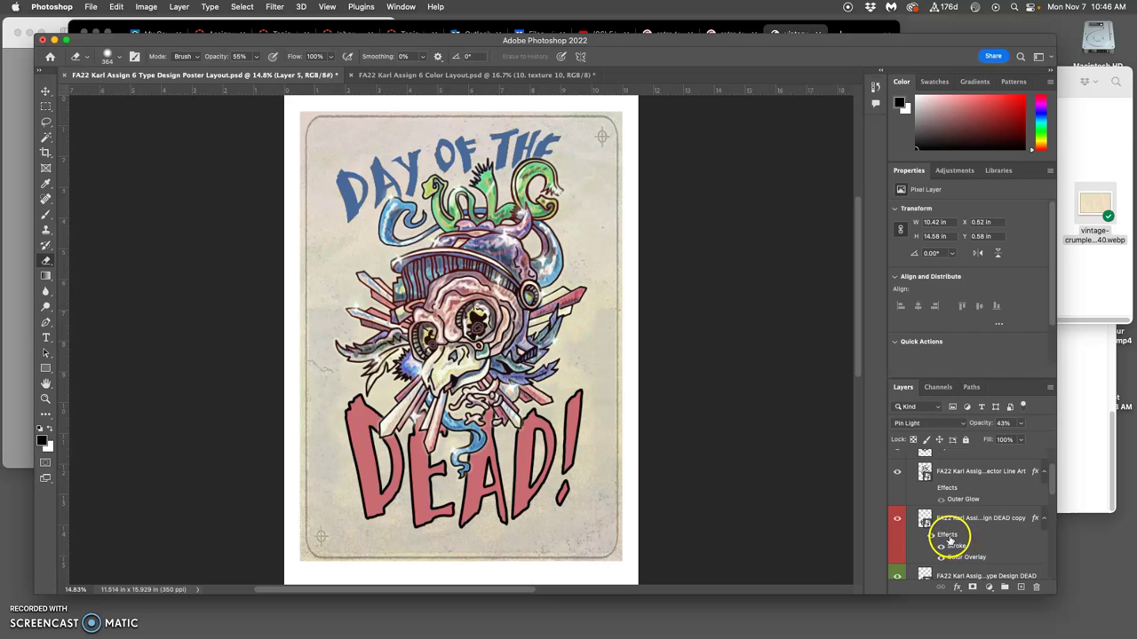
Step: Add a Water-pattern Bevel & Emboss texture to DEAD at 7% scale and +173 depth
{"action": "double_click", "coordinate": [947, 535]}
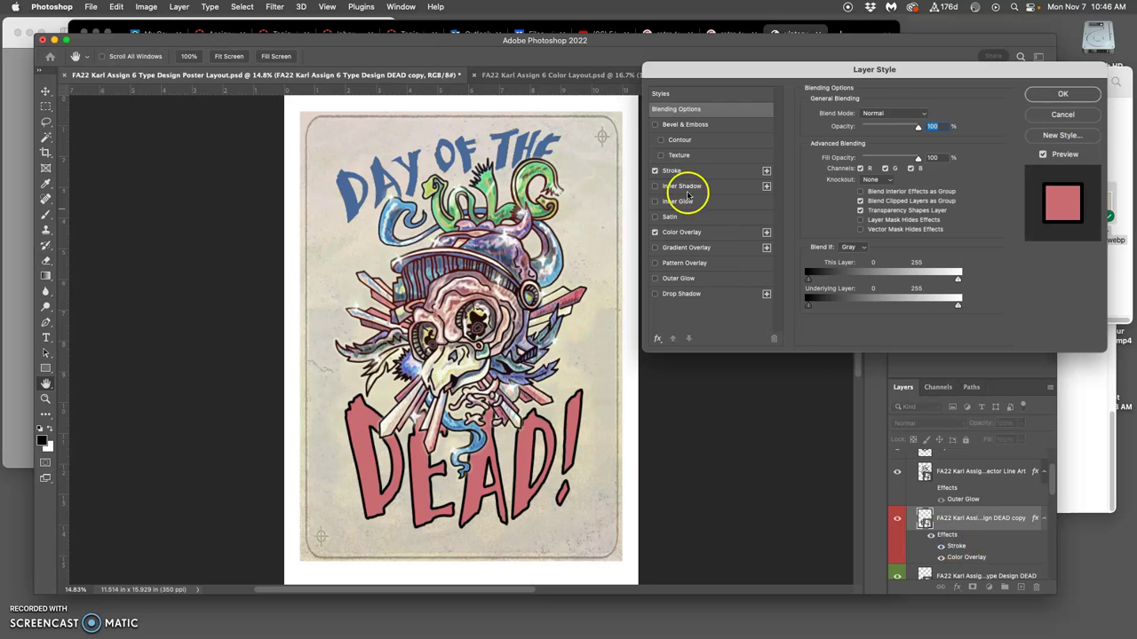
{"action": "left_click", "coordinate": [662, 156]}
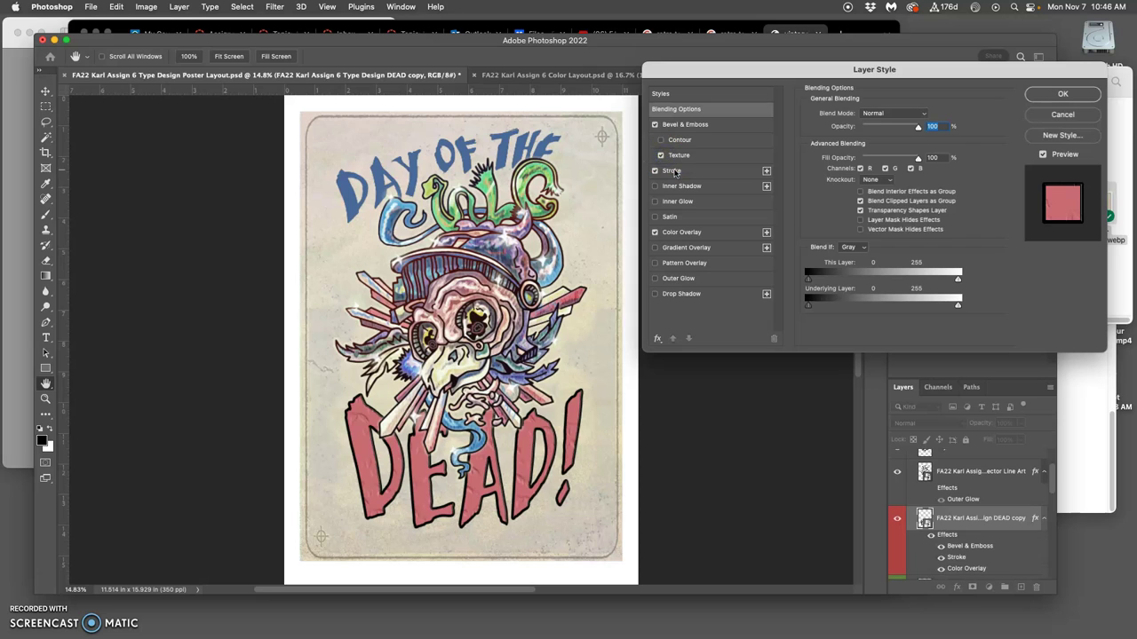
{"action": "left_click", "coordinate": [684, 156]}
{"action": "left_click", "coordinate": [858, 124]}
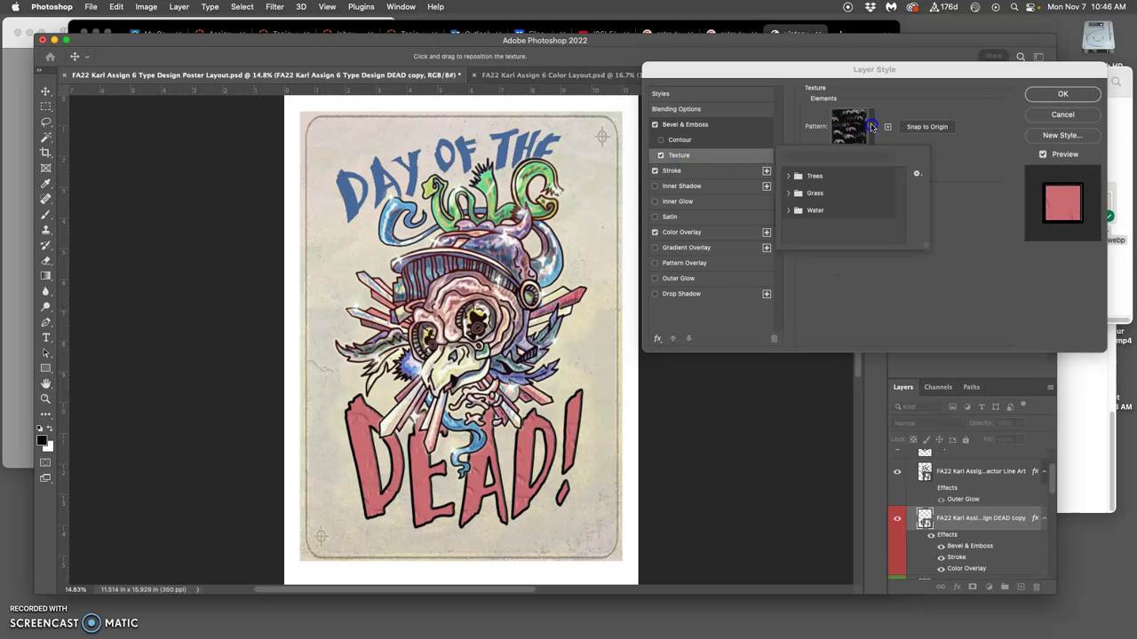
{"action": "left_click", "coordinate": [816, 209]}
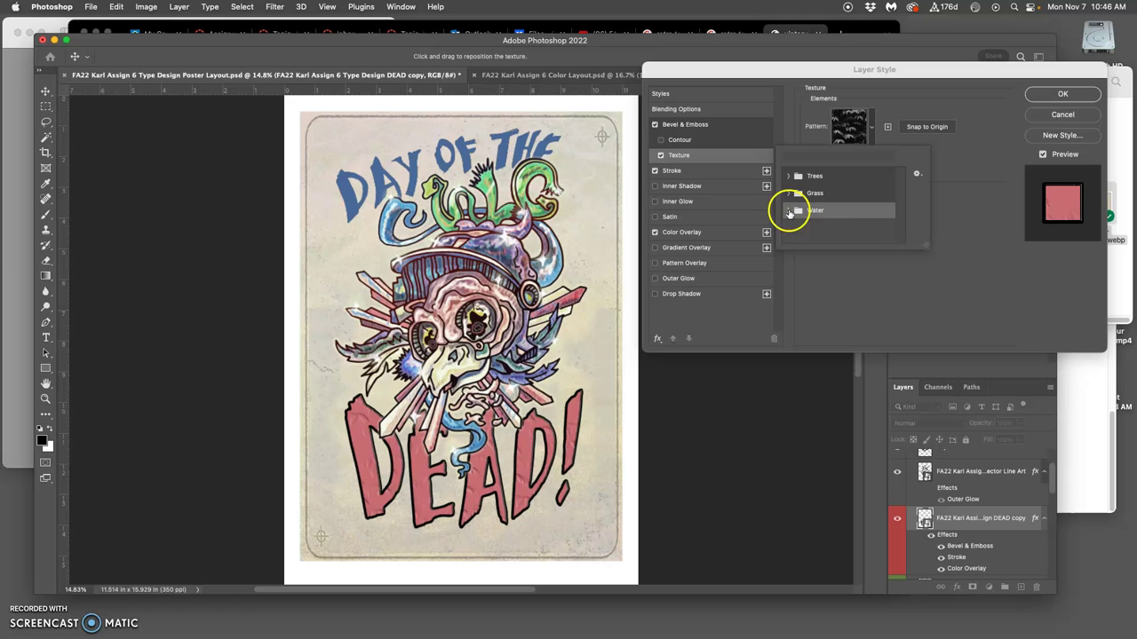
{"action": "left_click", "coordinate": [788, 211]}
{"action": "left_click", "coordinate": [822, 230]}
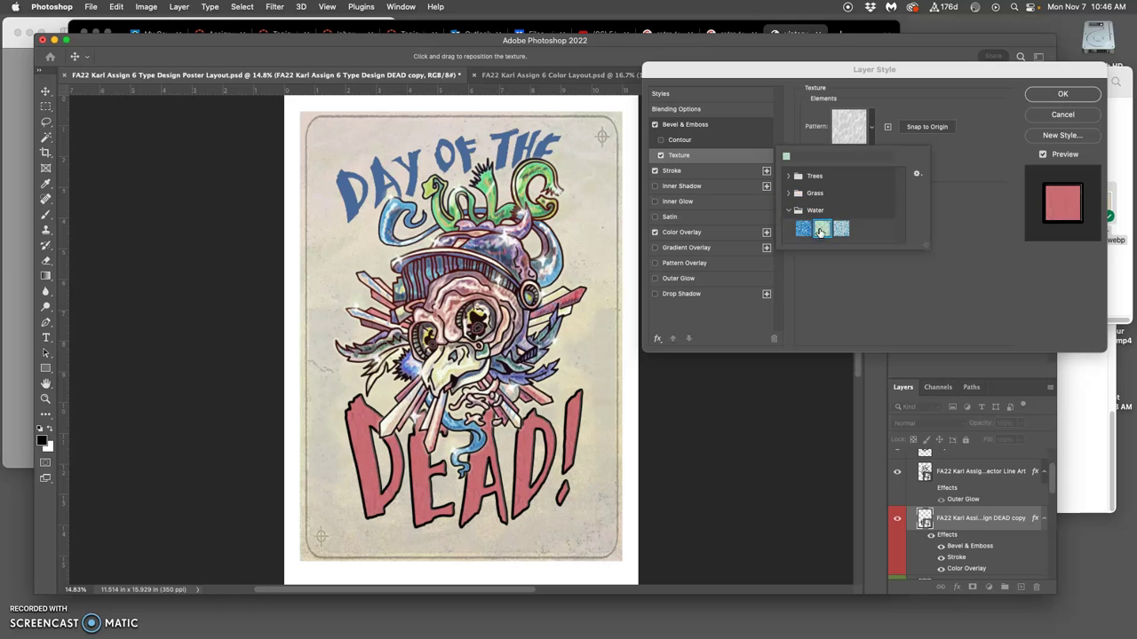
{"action": "left_click", "coordinate": [836, 231]}
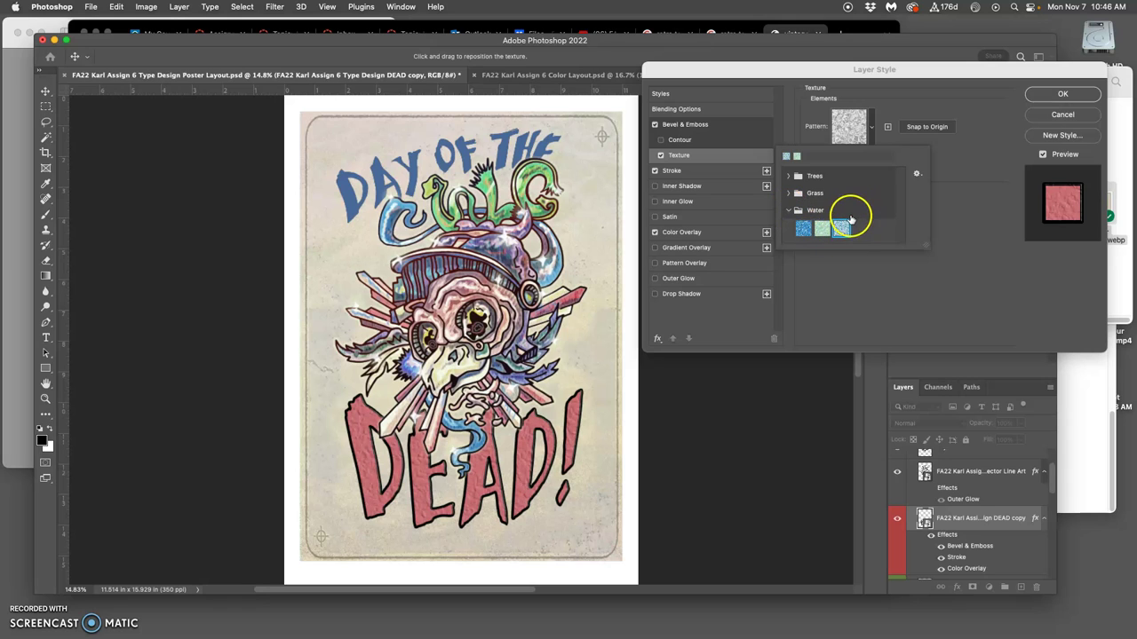
{"action": "left_click", "coordinate": [966, 148]}
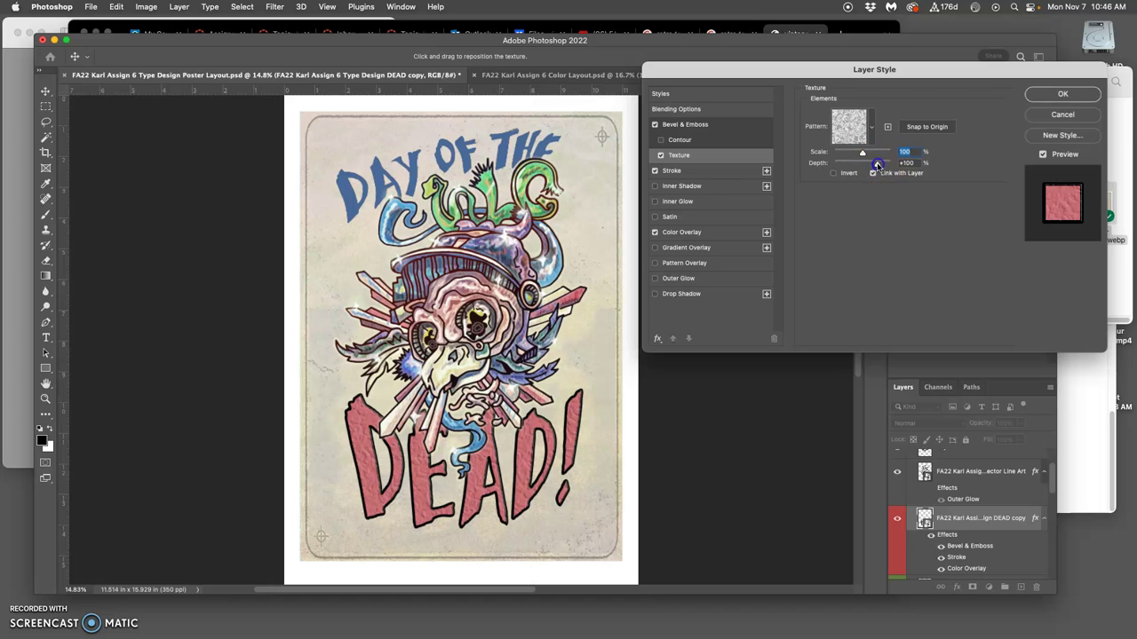
{"action": "left_click_drag", "start_coordinate": [876, 166], "coordinate": [836, 153]}
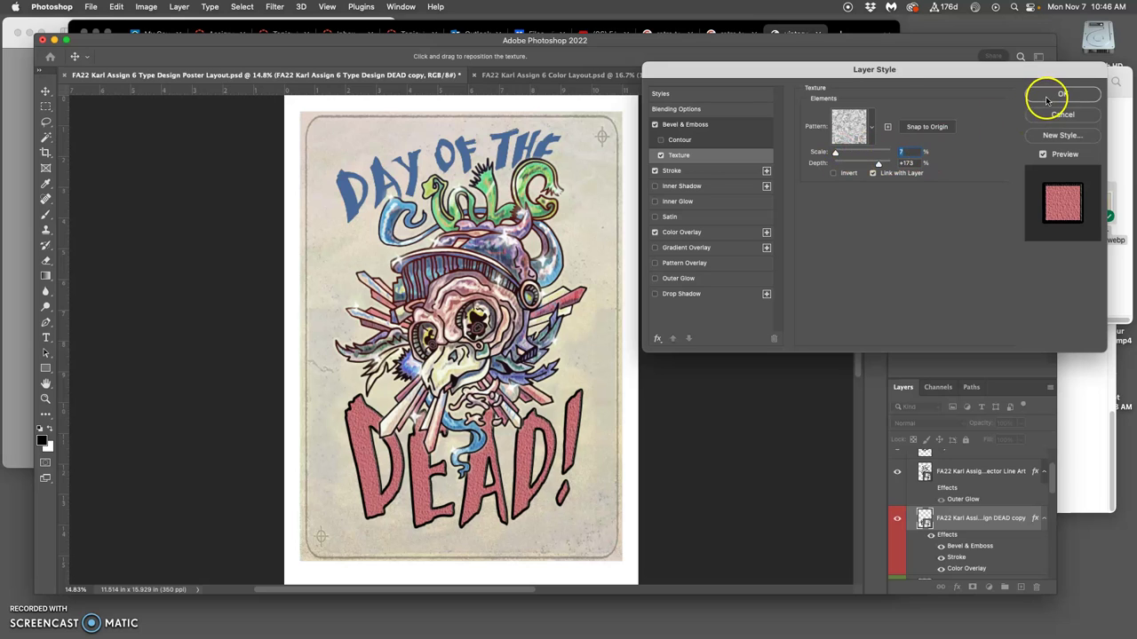
Step: Lower DEAD's pink Color Overlay opacity and add a peach Gradient Overlay from the Pinks presets
{"action": "left_click", "coordinate": [655, 232]}
{"action": "left_click", "coordinate": [668, 233]}
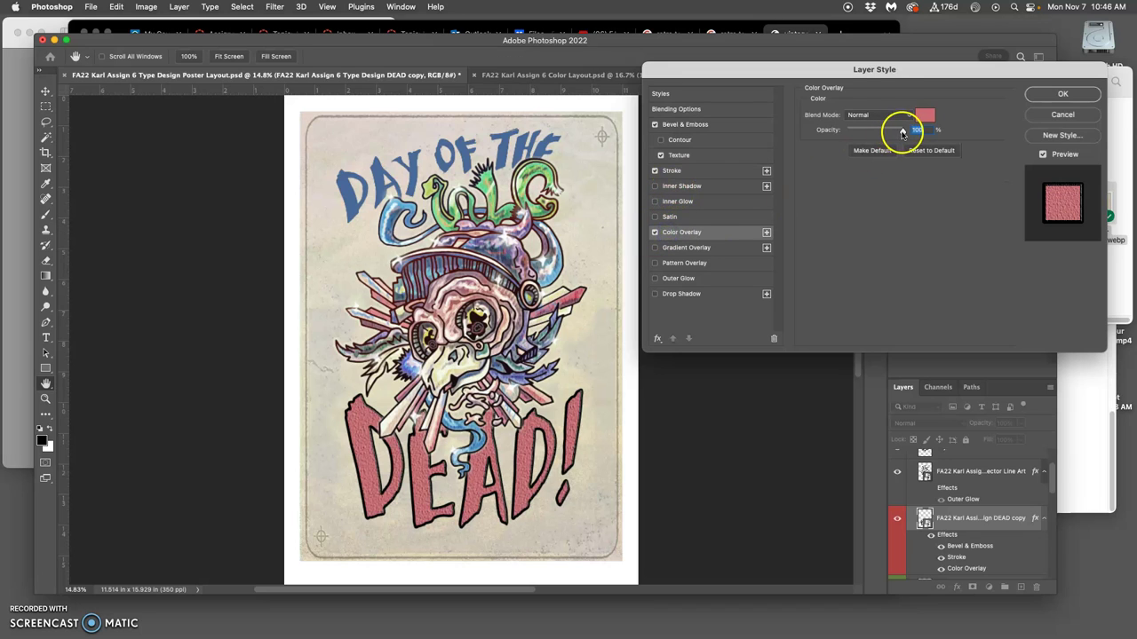
{"action": "left_click_drag", "start_coordinate": [897, 133], "coordinate": [889, 135]}
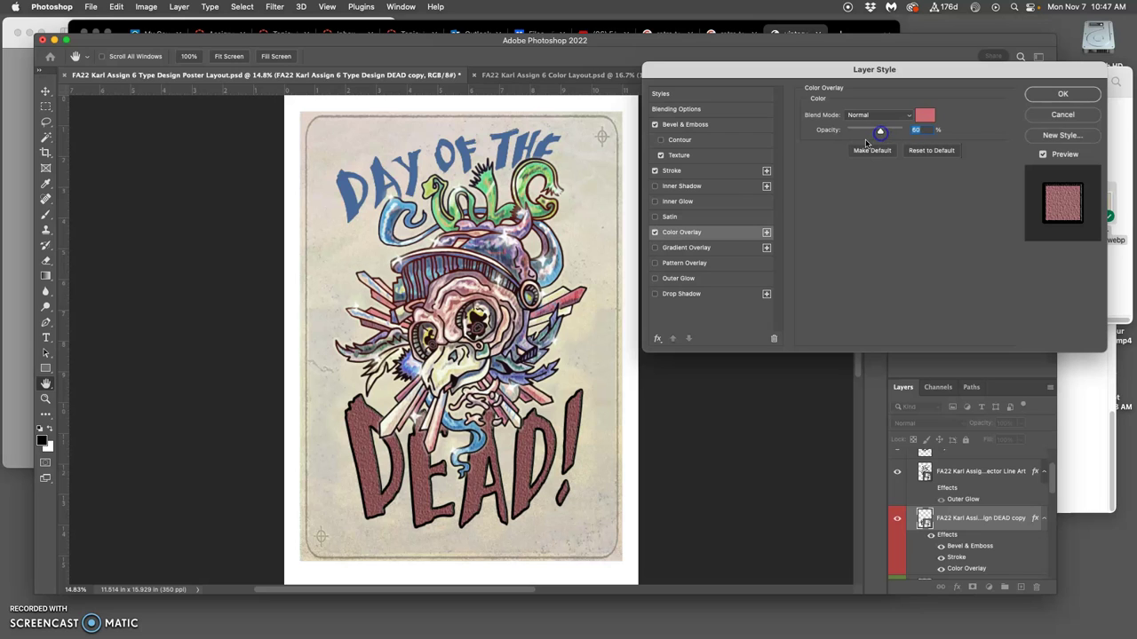
{"action": "left_click", "coordinate": [677, 249]}
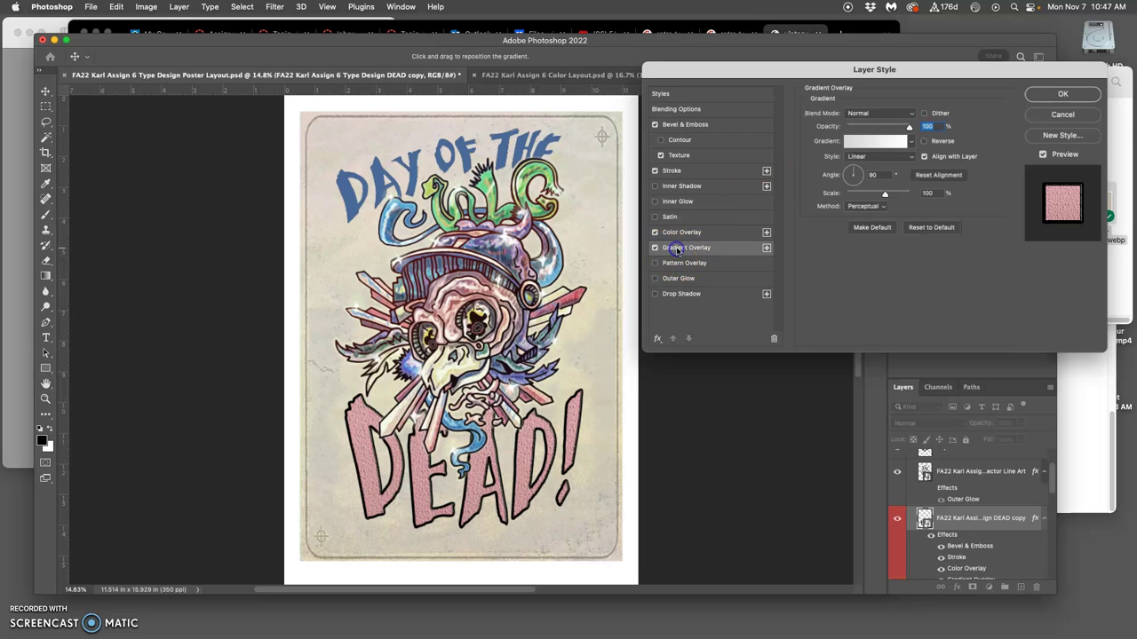
{"action": "left_click", "coordinate": [884, 142]}
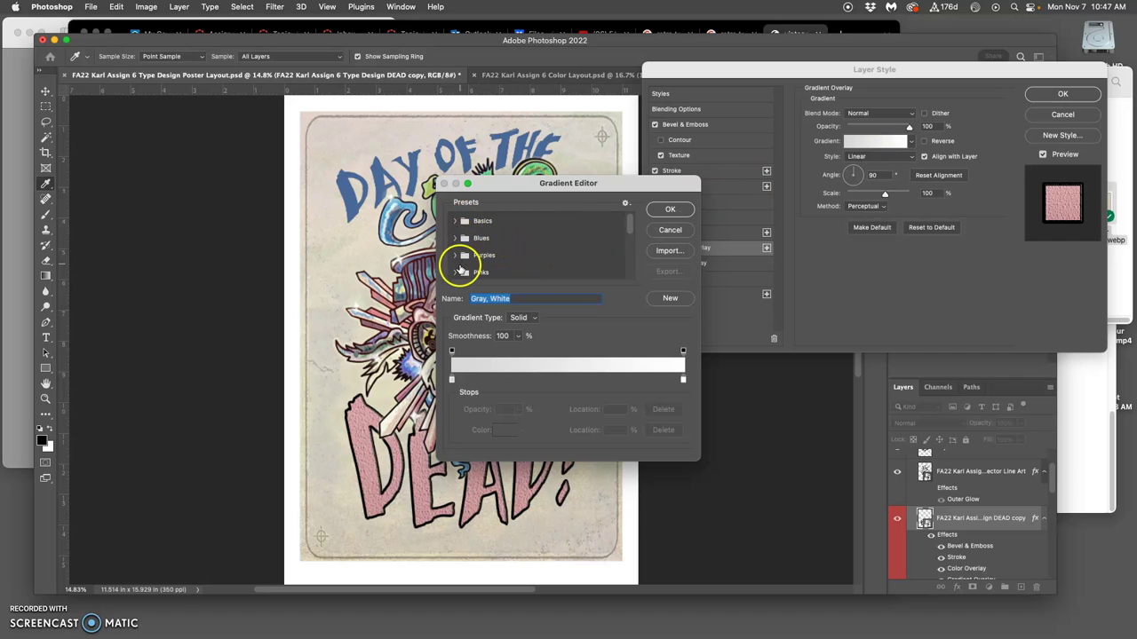
{"action": "scroll", "coordinate": [495, 251], "scroll_direction": "down", "scroll_amount": 3}
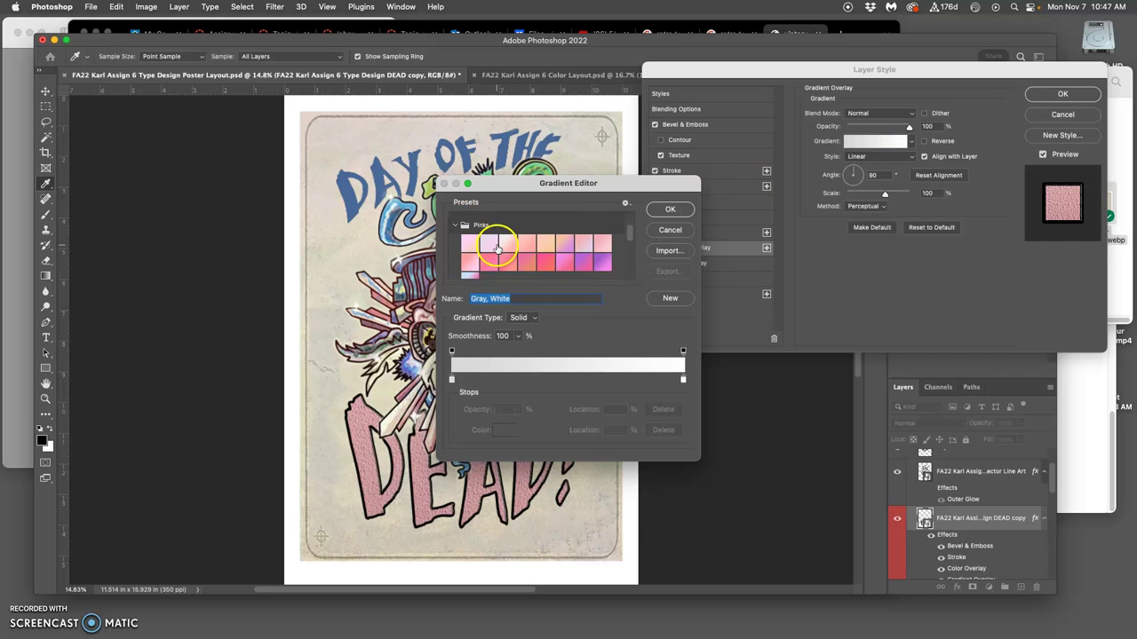
{"action": "left_click", "coordinate": [545, 241]}
{"action": "left_click", "coordinate": [669, 212]}
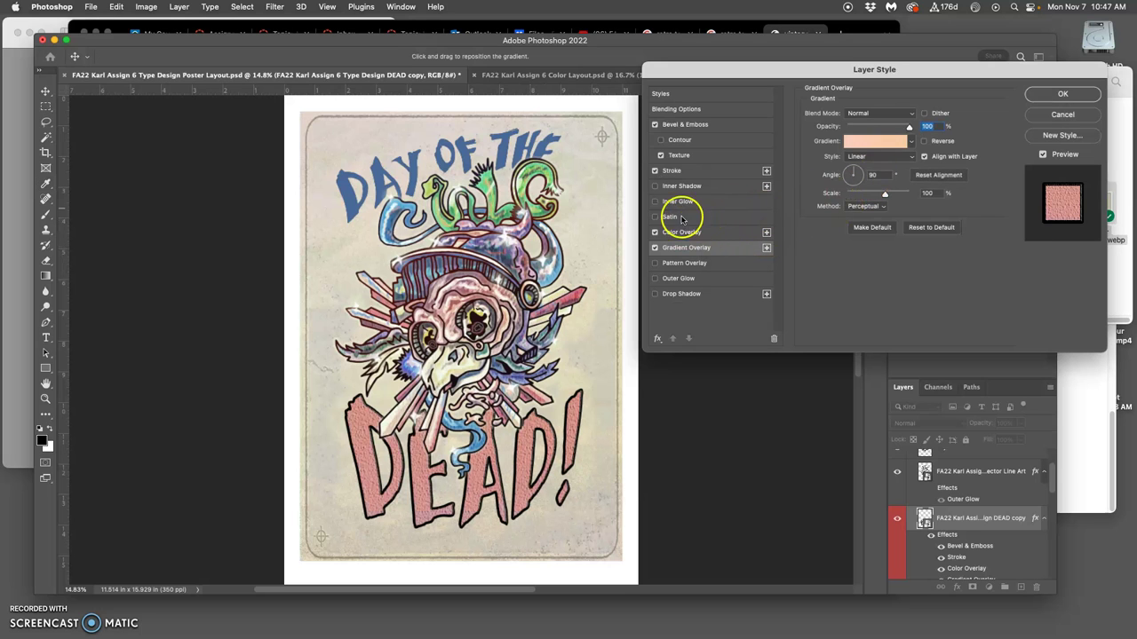
Step: Change the DEAD lettering's 29 px Stroke colour from black to near-white
{"action": "left_click", "coordinate": [675, 171]}
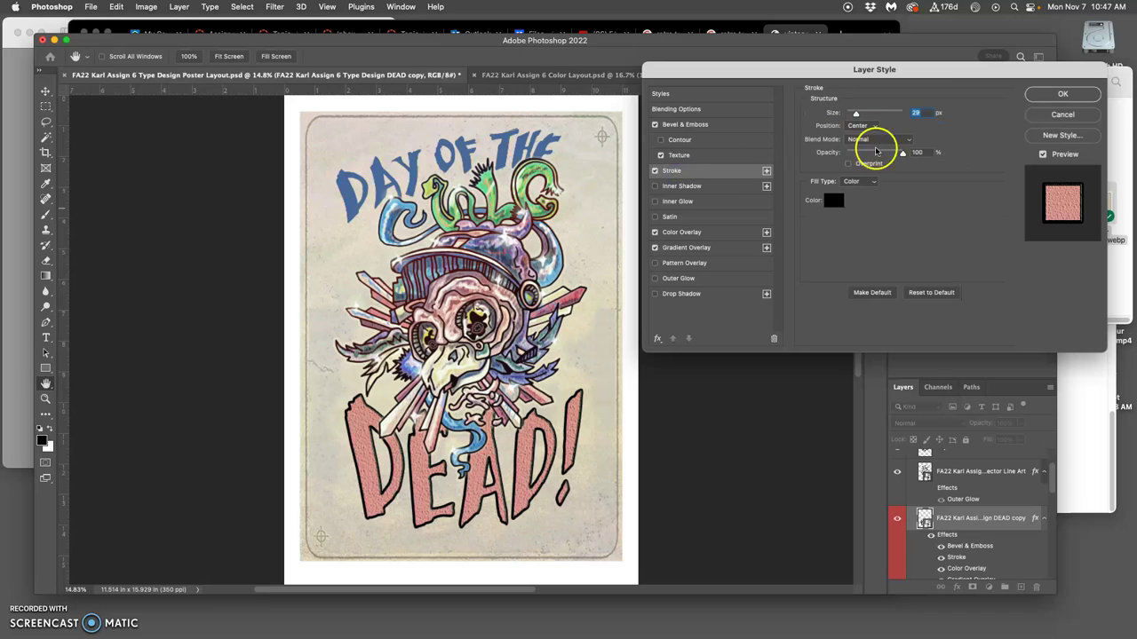
{"action": "left_click", "coordinate": [833, 200]}
{"action": "mouse_move", "coordinate": [684, 298]}
{"action": "left_mouse_down"}
{"action": "mouse_move", "coordinate": [649, 292]}
{"action": "mouse_move", "coordinate": [619, 266]}
{"action": "left_mouse_up"}
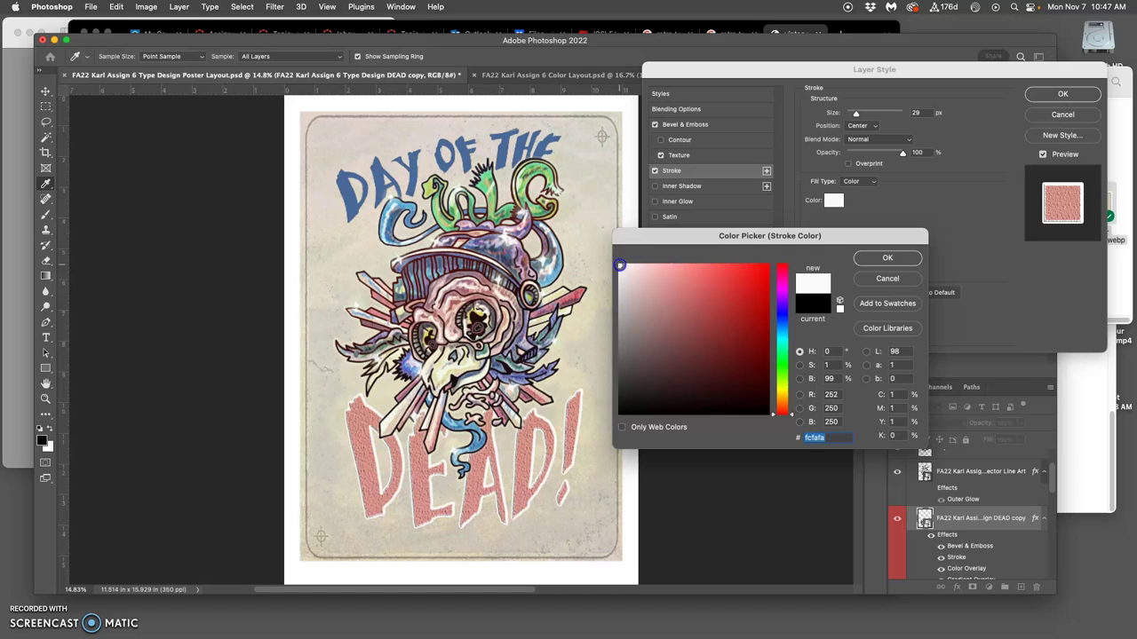
{"action": "left_click", "coordinate": [877, 258]}
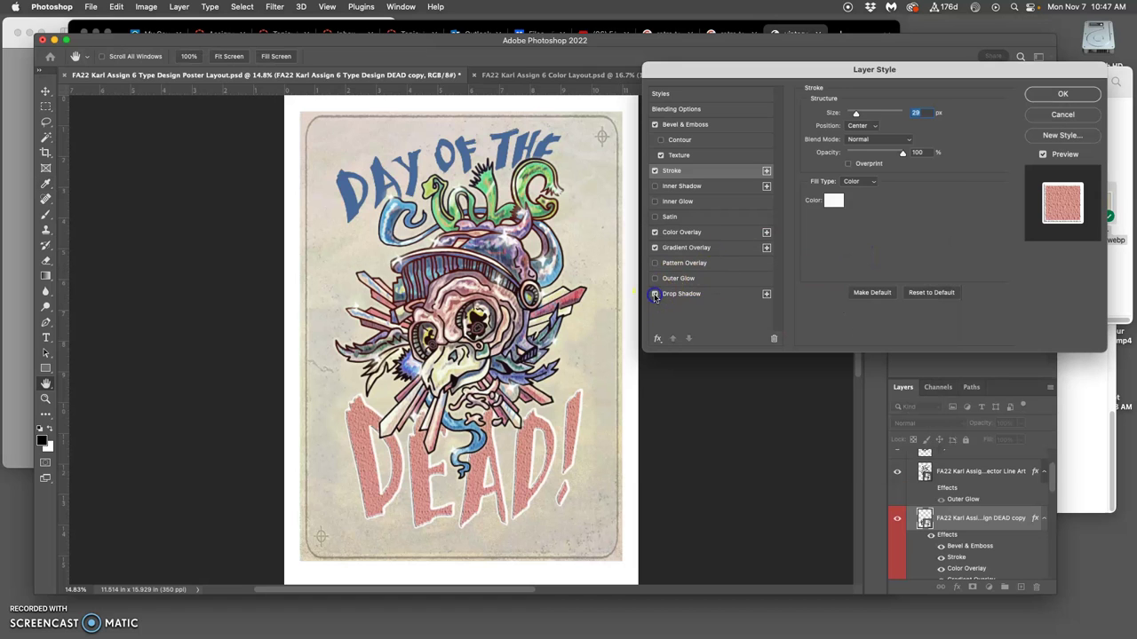